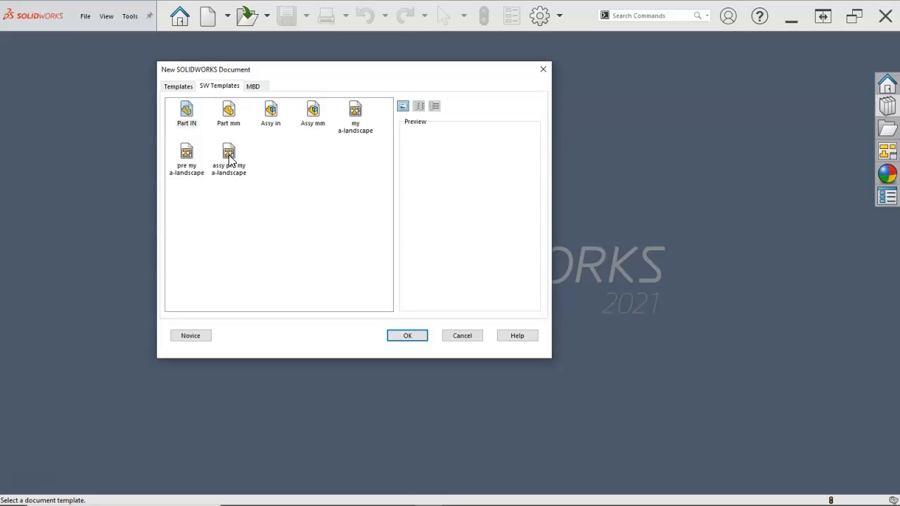
- Create a new drawing from the "assy pre my a-landscape" template
{"action": "double_click", "coordinate": [230, 165]}
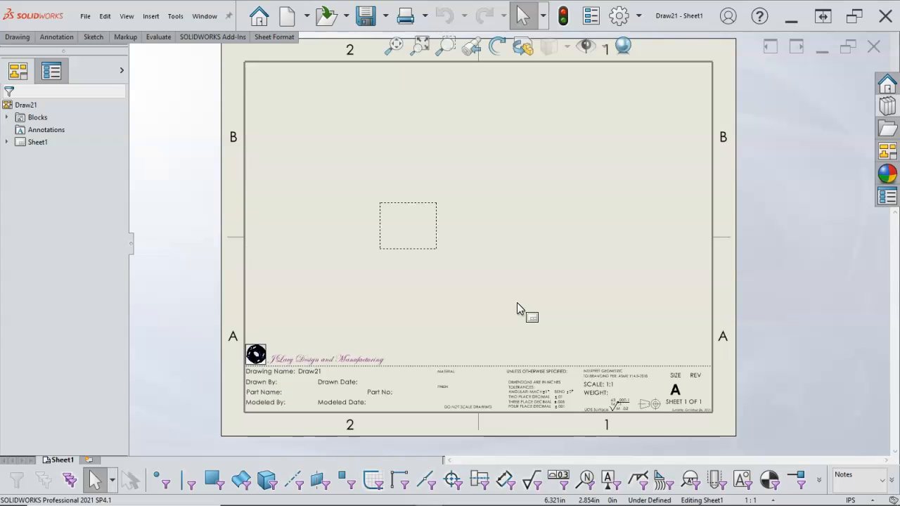
{"action": "left_click", "coordinate": [404, 286]}
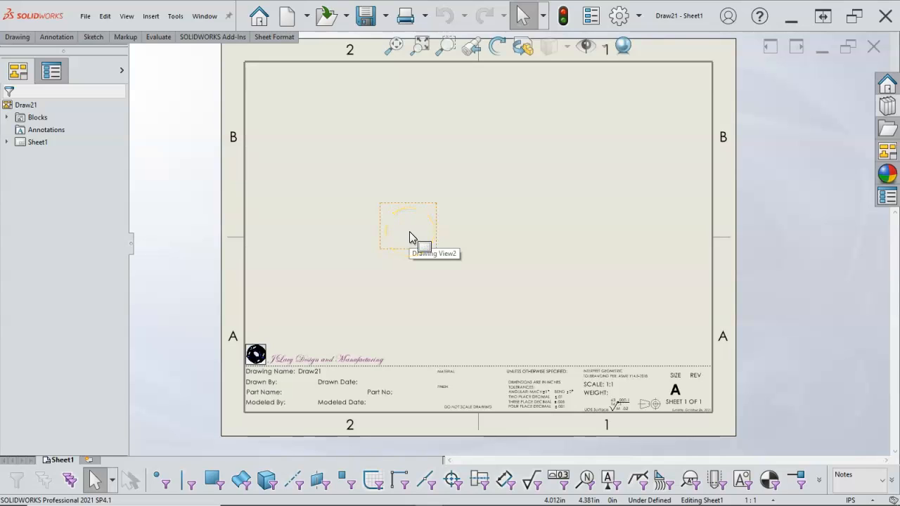
{"action": "left_click", "coordinate": [880, 156]}
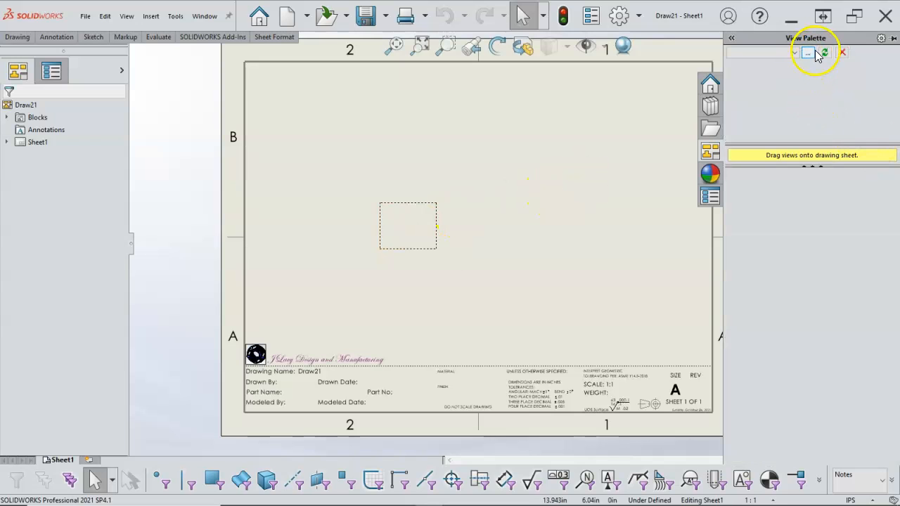
{"action": "left_click", "coordinate": [18, 38]}
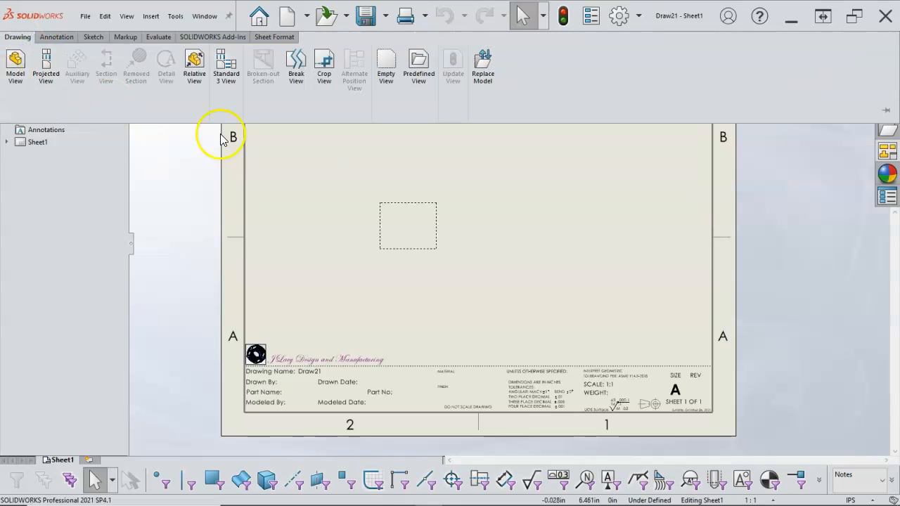
- Insert Pressure Cylinder.SLDASM from the Assignment8 folder of 2021 Fall MPT150 into the sheet's predefined view
{"action": "left_click", "coordinate": [396, 221]}
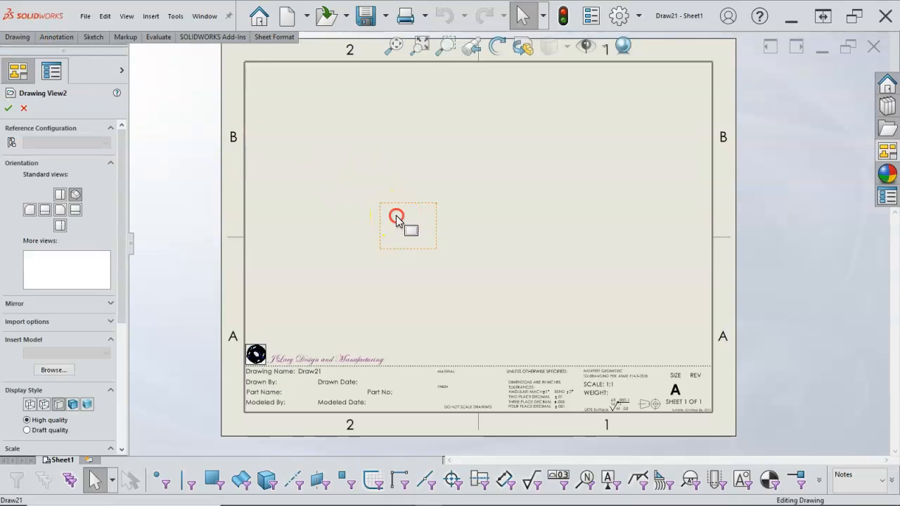
{"action": "right_click", "coordinate": [397, 221]}
{"action": "left_click", "coordinate": [431, 239]}
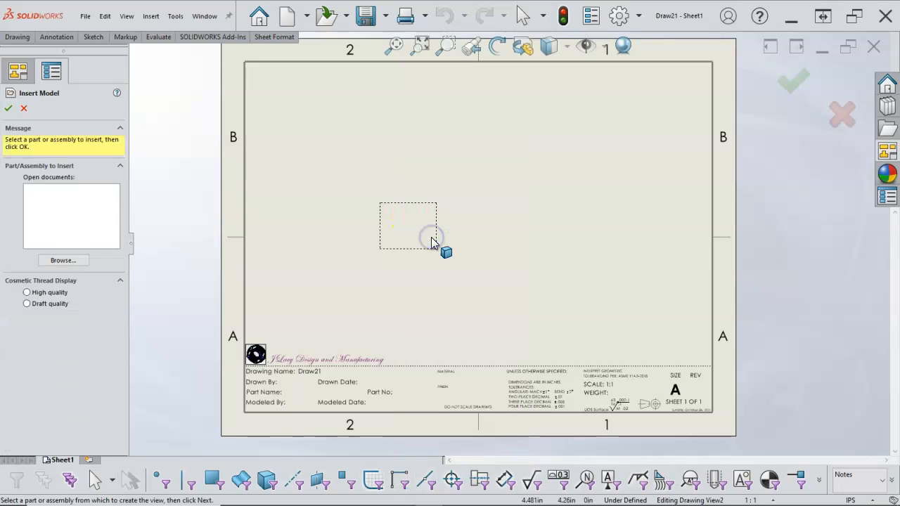
{"action": "left_click", "coordinate": [64, 261]}
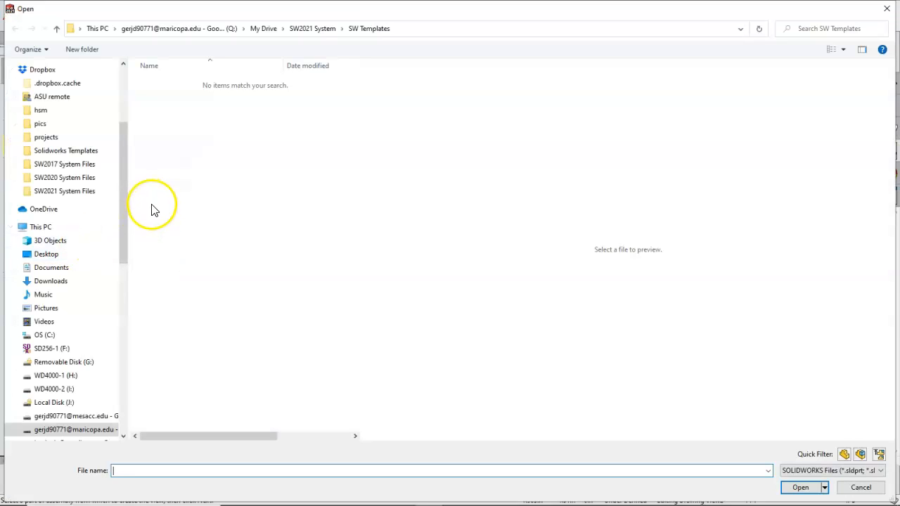
{"action": "scroll", "coordinate": [101, 161], "scroll_direction": "up", "scroll_amount": 4}
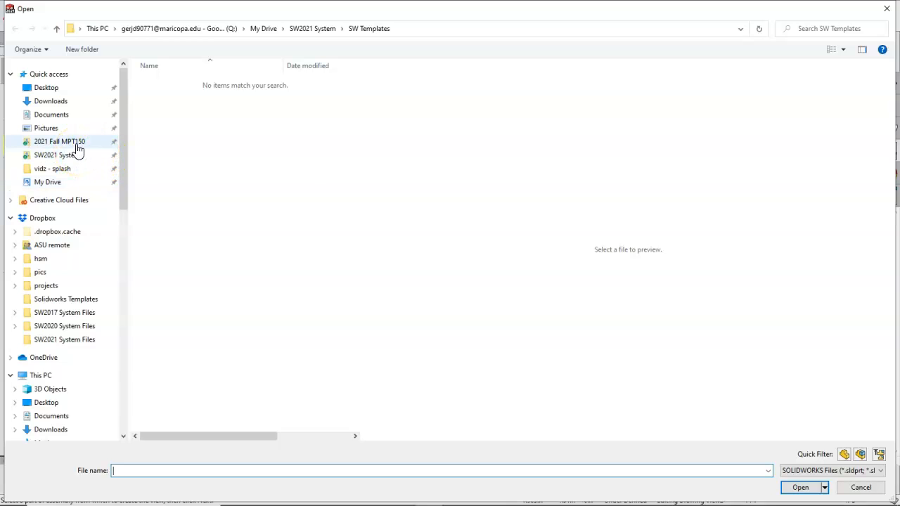
{"action": "left_click", "coordinate": [77, 144]}
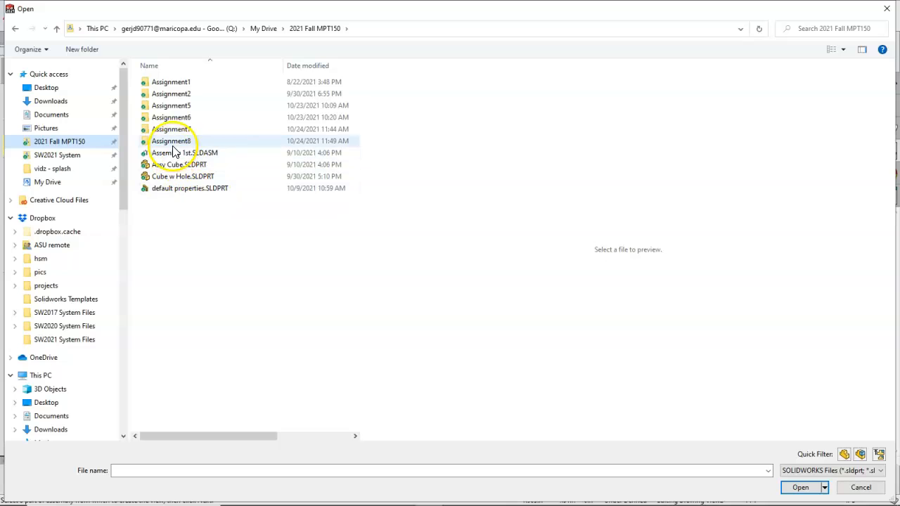
{"action": "double_click", "coordinate": [172, 142]}
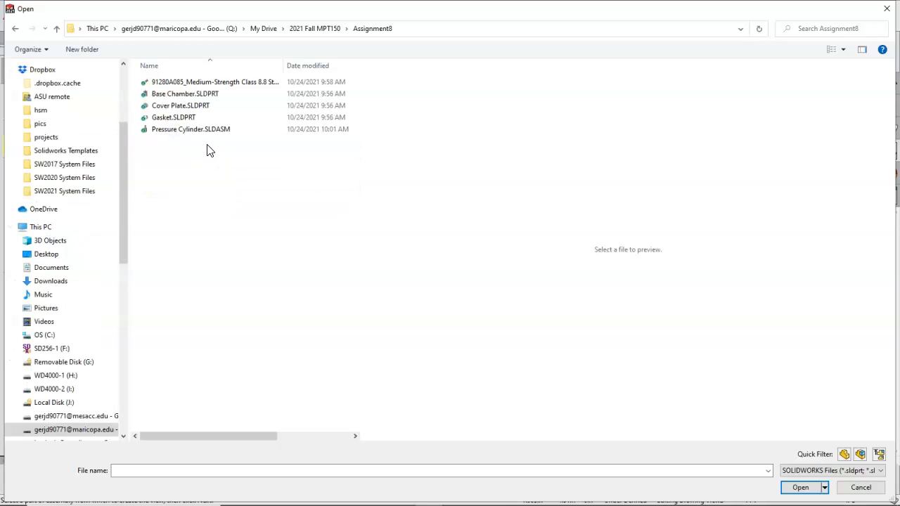
{"action": "left_click", "coordinate": [206, 132]}
{"action": "left_click", "coordinate": [800, 486]}
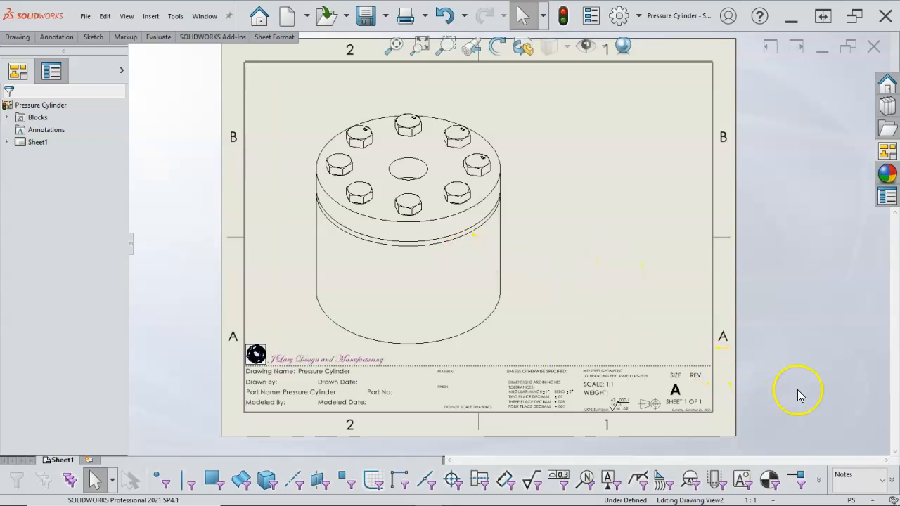
- Set the drawing's active layer to -Per Standard-
{"action": "left_click", "coordinate": [883, 482]}
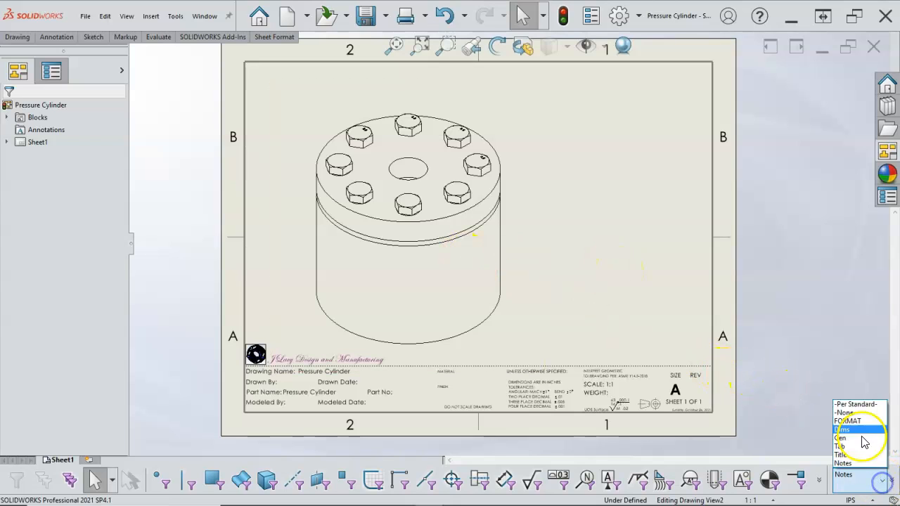
{"action": "left_click", "coordinate": [853, 410]}
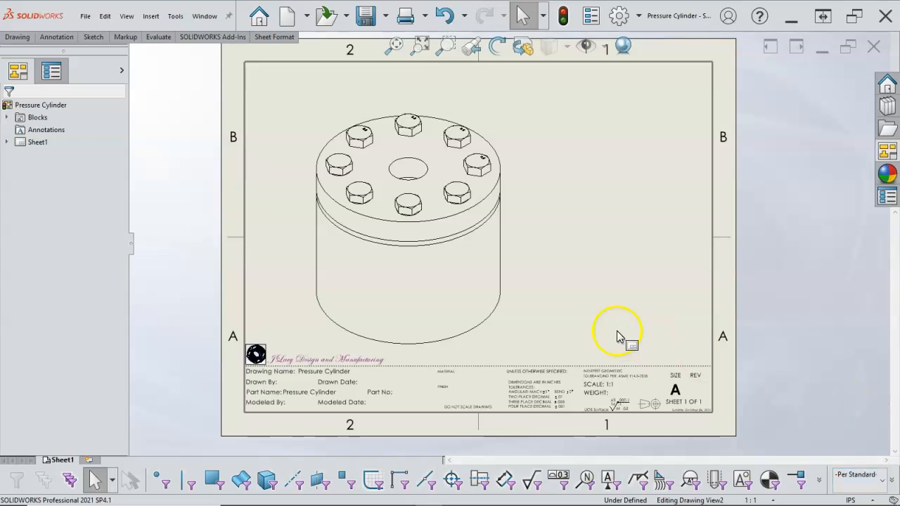
{"action": "left_click", "coordinate": [605, 303]}
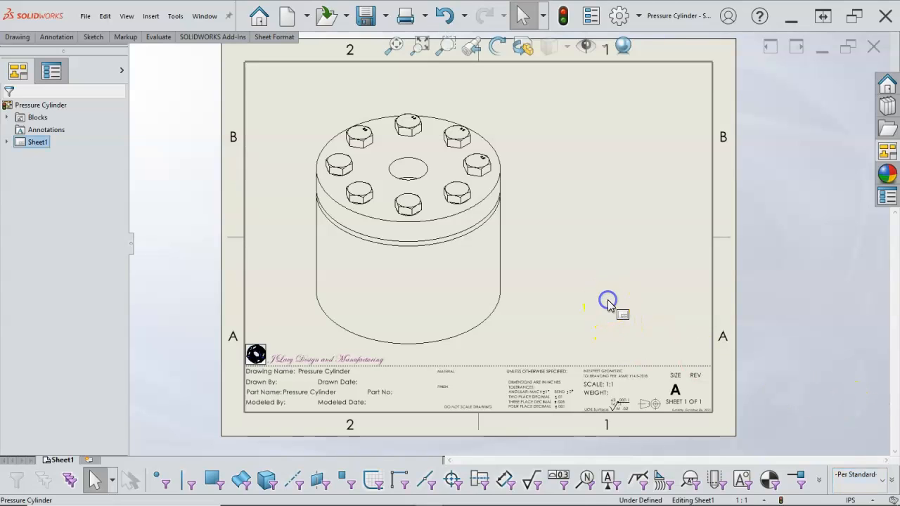
{"action": "left_click", "coordinate": [524, 284]}
{"action": "left_click", "coordinate": [871, 484]}
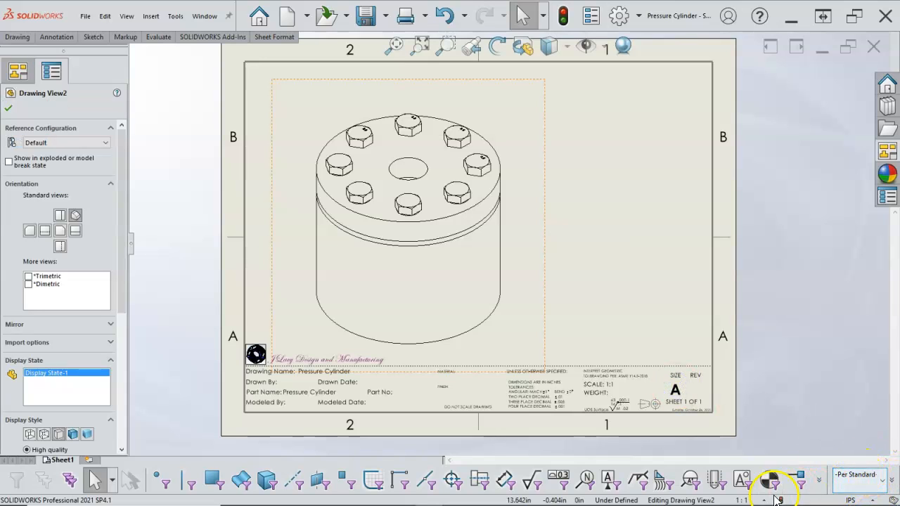
- Set the sheet scale to 1:2 without scaling the annotations' position or text height
{"action": "left_click", "coordinate": [741, 500]}
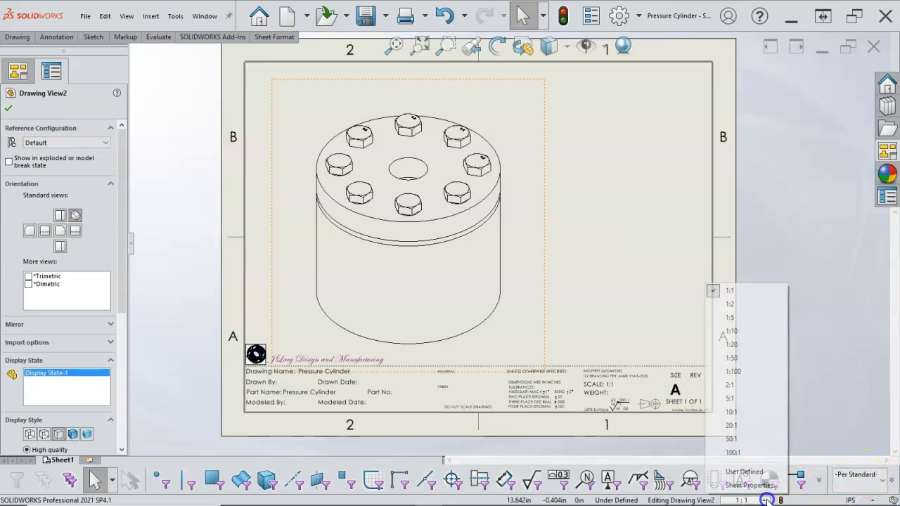
{"action": "left_click", "coordinate": [738, 303]}
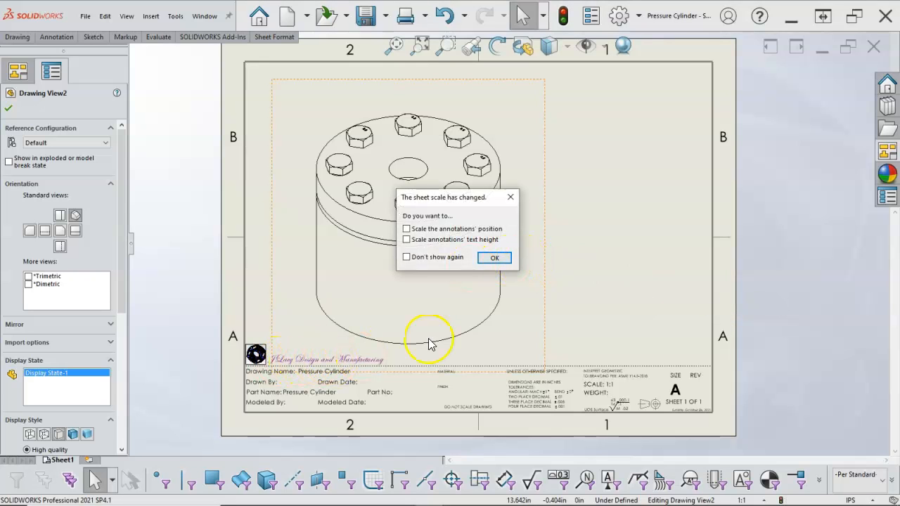
{"action": "left_click", "coordinate": [496, 259]}
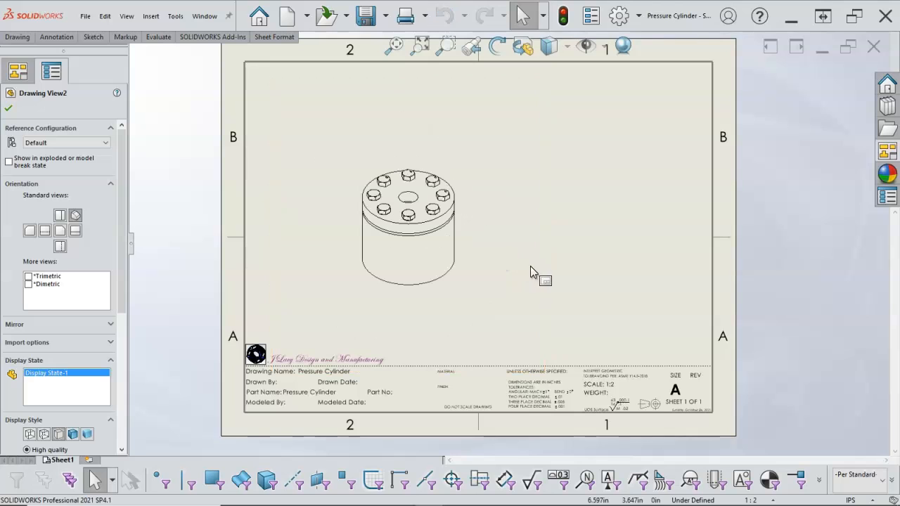
{"action": "left_click", "coordinate": [504, 259]}
- Duplicate the isometric assembly view and place the copy in the lower right area of the sheet
{"action": "left_click", "coordinate": [338, 230]}
{"action": "left_click", "coordinate": [498, 249]}
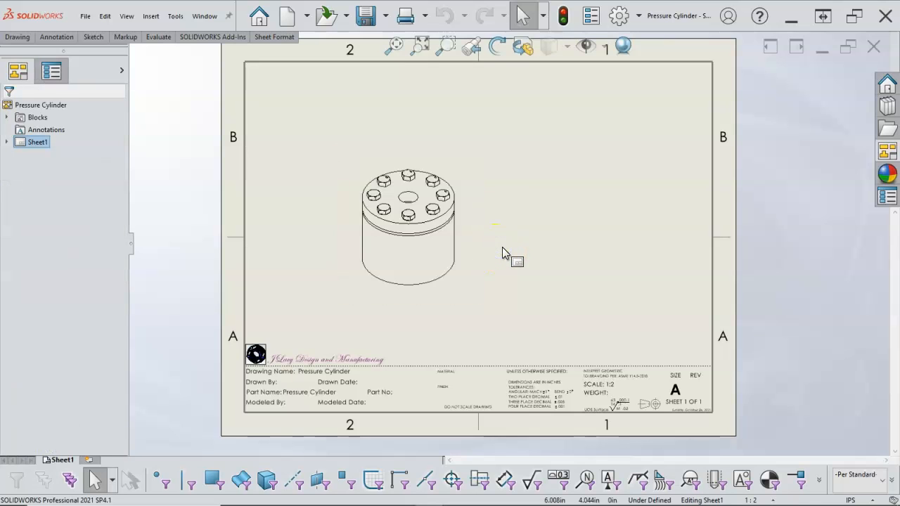
{"action": "key", "text": "ctrl+v"}
{"action": "left_click", "coordinate": [569, 286]}
{"action": "left_click_drag", "start_coordinate": [569, 287], "coordinate": [654, 319]}
- Show the original assembly view in its exploded state and reposition it in the left half of the sheet, just above the title block
{"action": "left_click", "coordinate": [431, 251]}
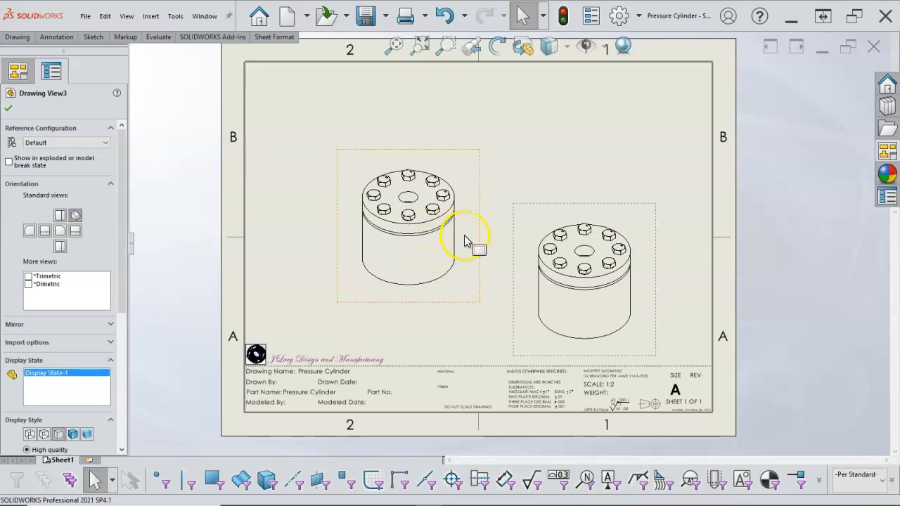
{"action": "left_click_drag", "start_coordinate": [482, 246], "coordinate": [439, 239]}
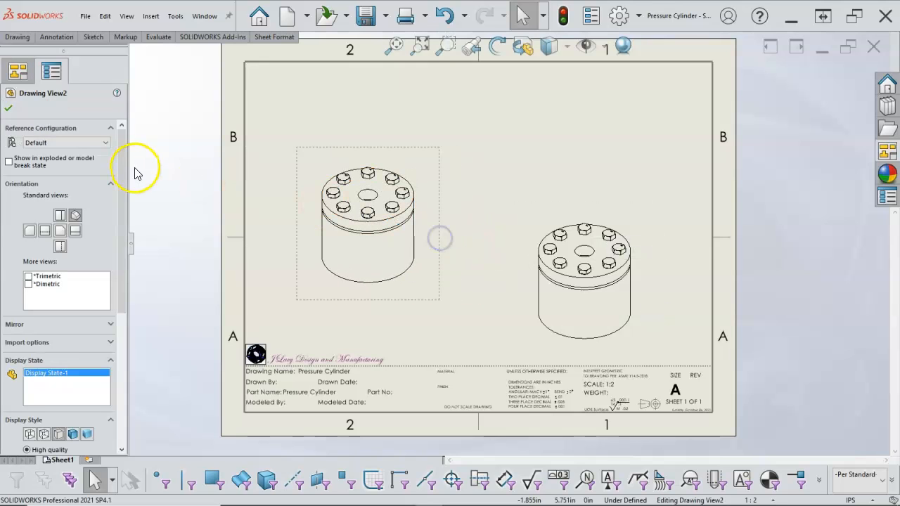
{"action": "left_click", "coordinate": [8, 162]}
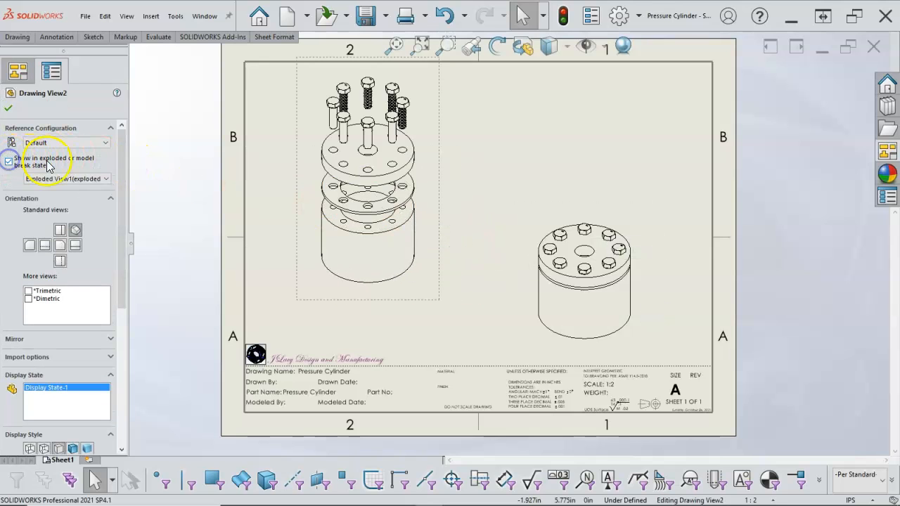
{"action": "left_click", "coordinate": [7, 109]}
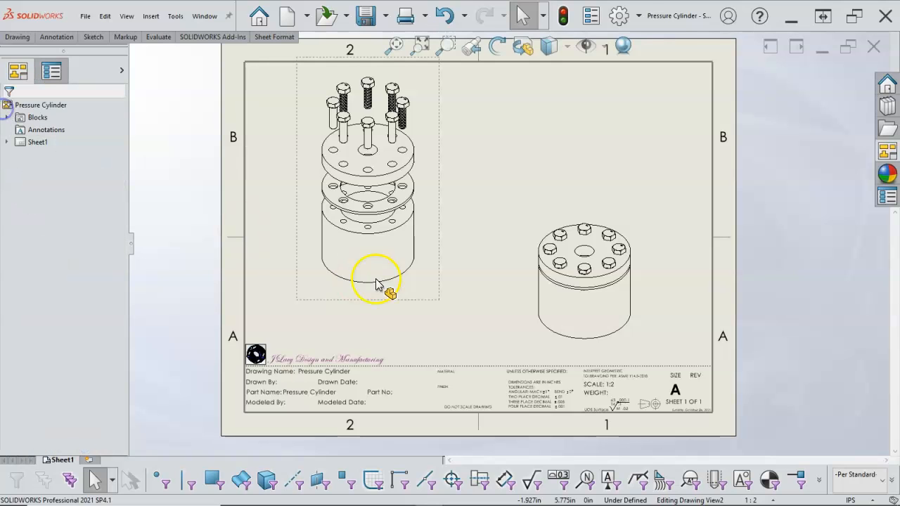
{"action": "left_click_drag", "start_coordinate": [418, 305], "coordinate": [420, 363]}
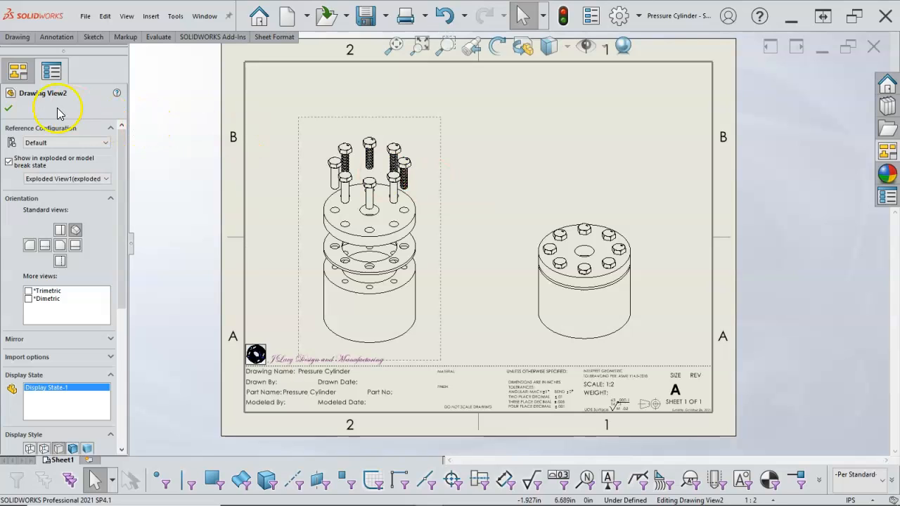
{"action": "left_click", "coordinate": [9, 109]}
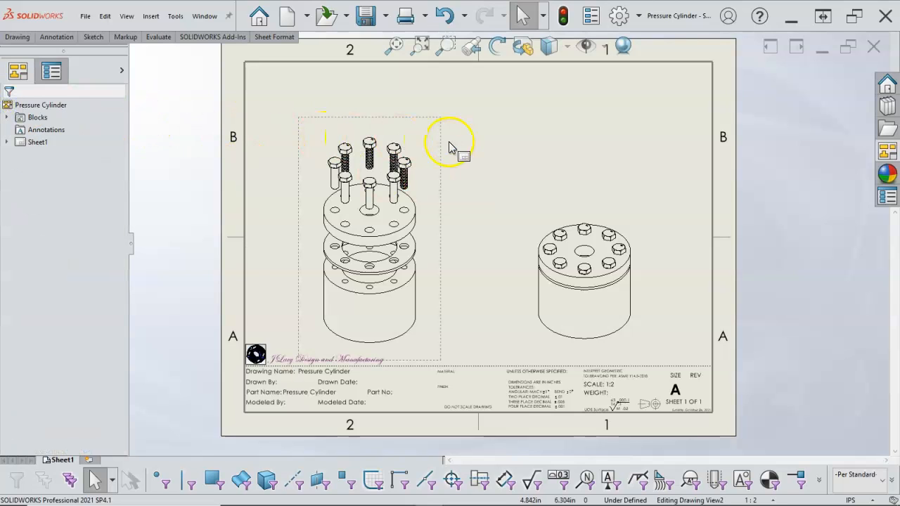
- Insert a top-level-only bill of materials for the exploded view using the MY-BOM template, and move the view left, clear of the table
{"action": "left_click", "coordinate": [338, 124]}
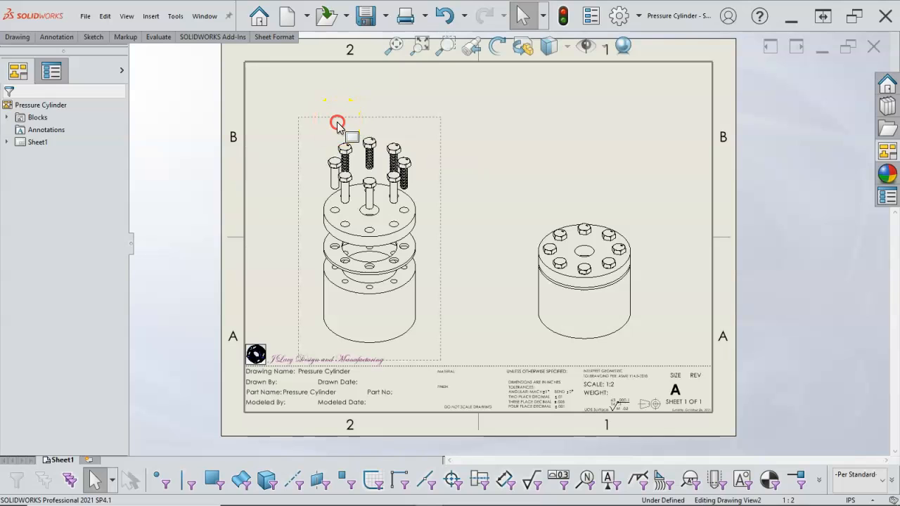
{"action": "right_click", "coordinate": [338, 124]}
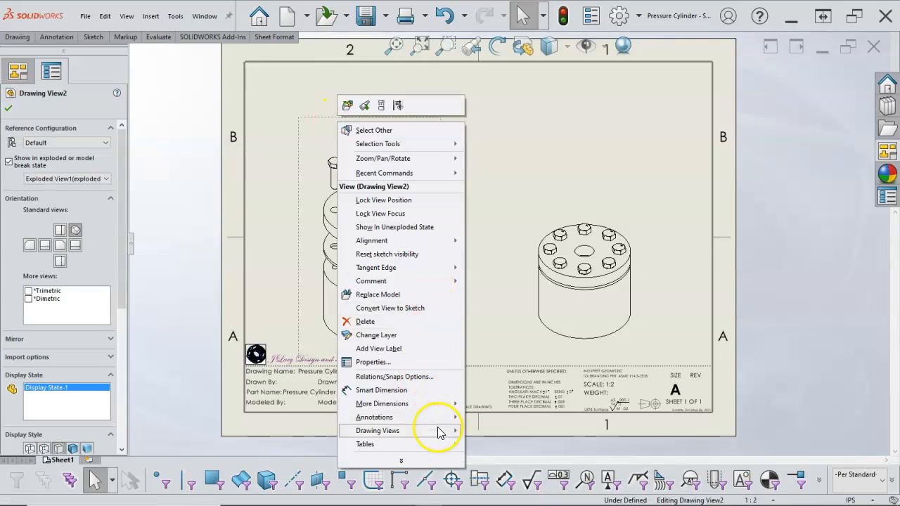
{"action": "mouse_move", "coordinate": [450, 445]}
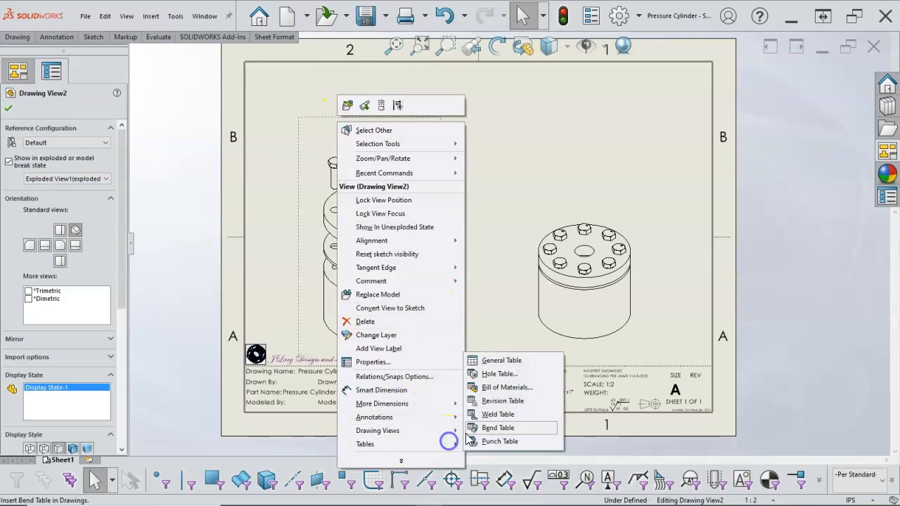
{"action": "left_click", "coordinate": [499, 387]}
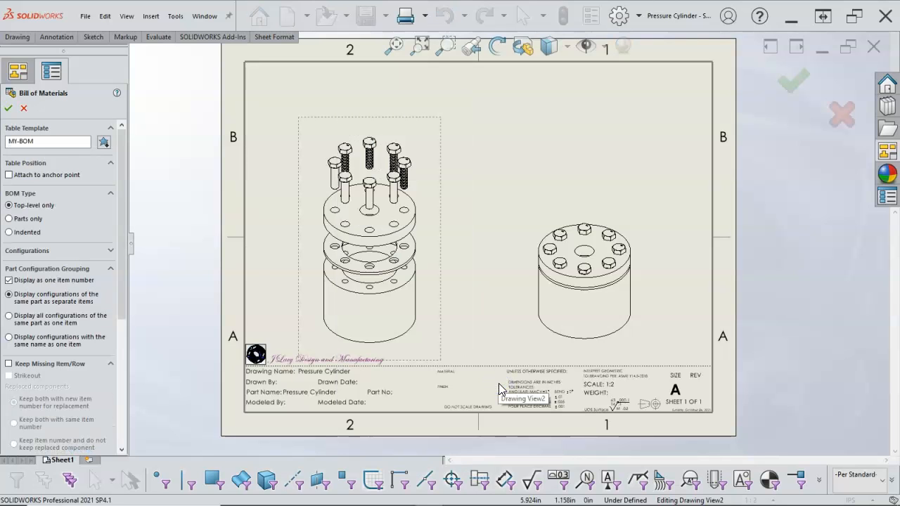
{"action": "left_click", "coordinate": [8, 108]}
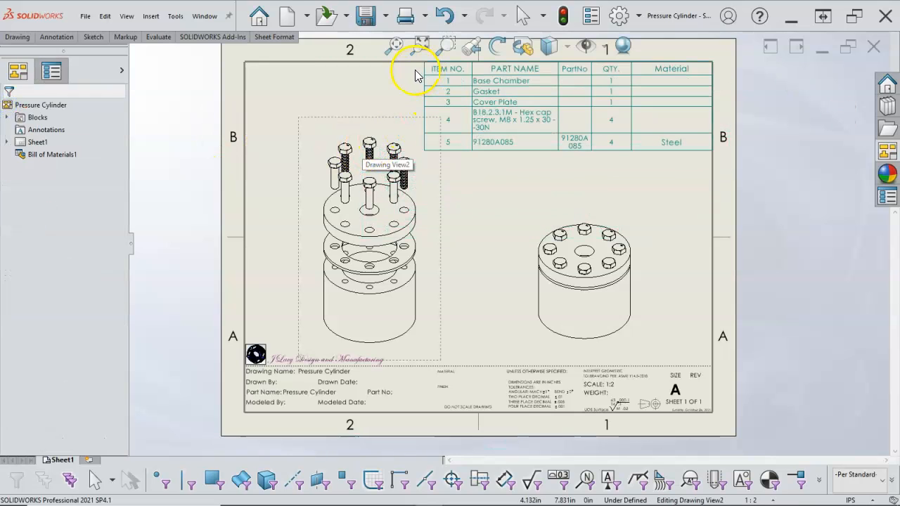
{"action": "left_click", "coordinate": [411, 116]}
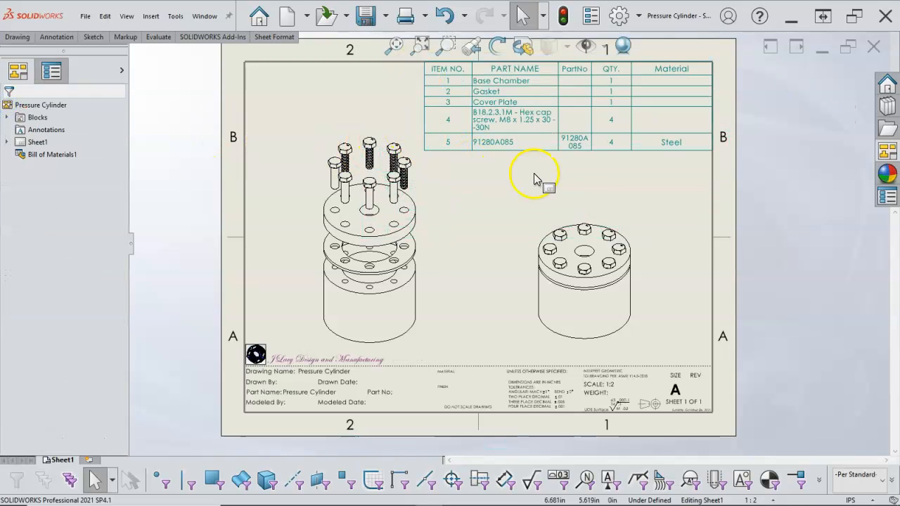
{"action": "mouse_move", "coordinate": [442, 197]}
{"action": "left_mouse_down"}
{"action": "mouse_move", "coordinate": [452, 206]}
{"action": "mouse_move", "coordinate": [418, 201]}
{"action": "left_mouse_up"}
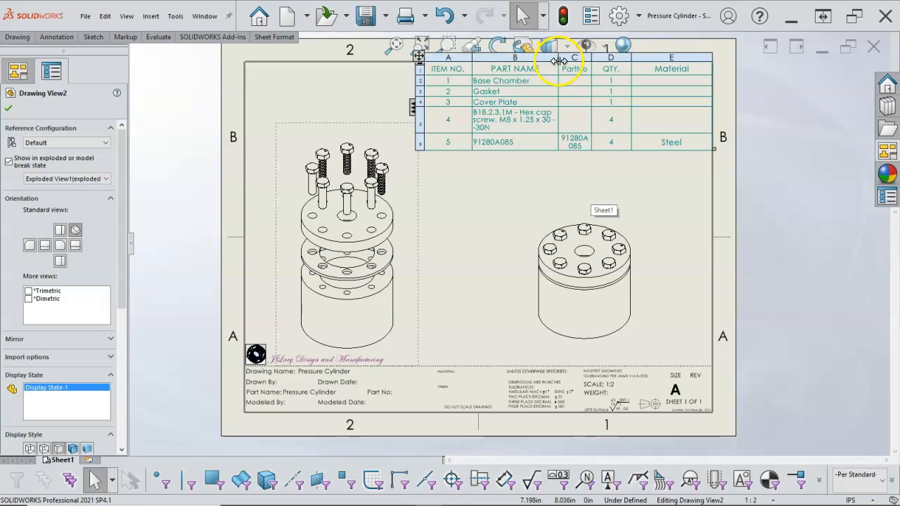
- Fit the PART NAME, Material, QTY. and PartNo columns of the bill of materials to the width of their contents
{"action": "double_click", "coordinate": [558, 61]}
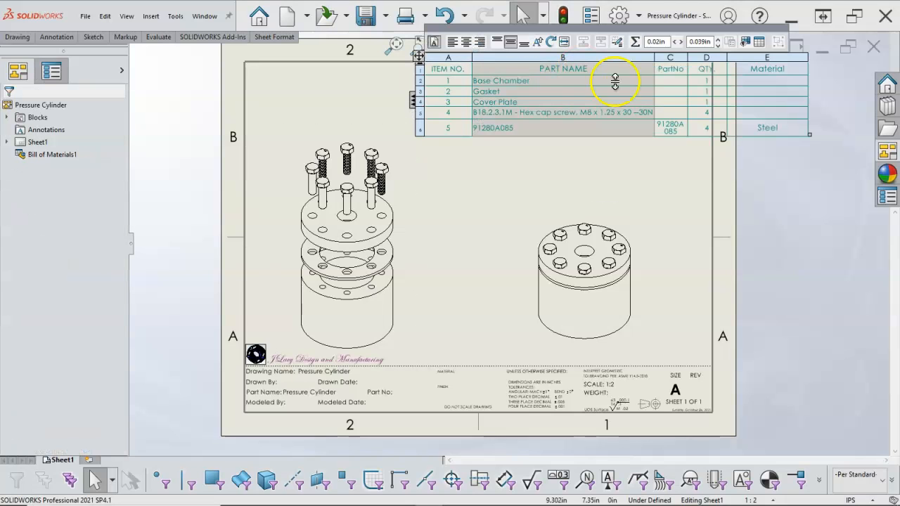
{"action": "double_click", "coordinate": [808, 74]}
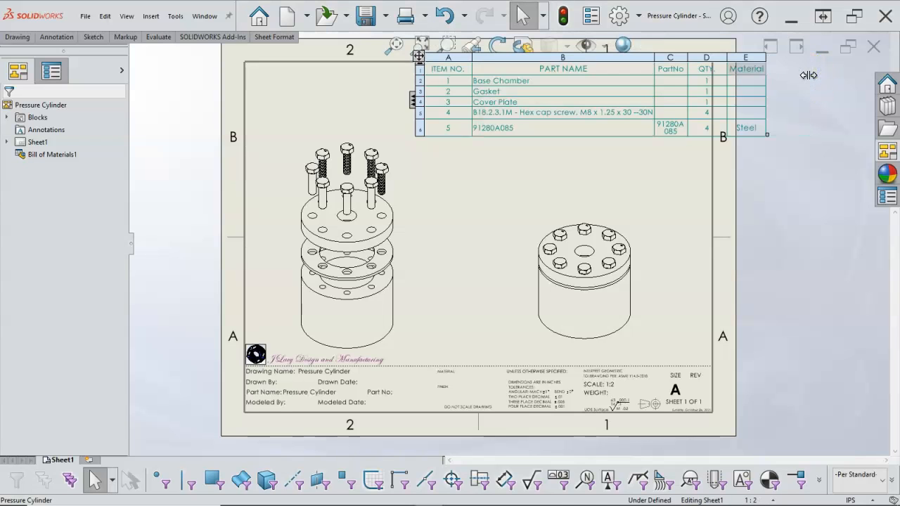
{"action": "double_click", "coordinate": [728, 69]}
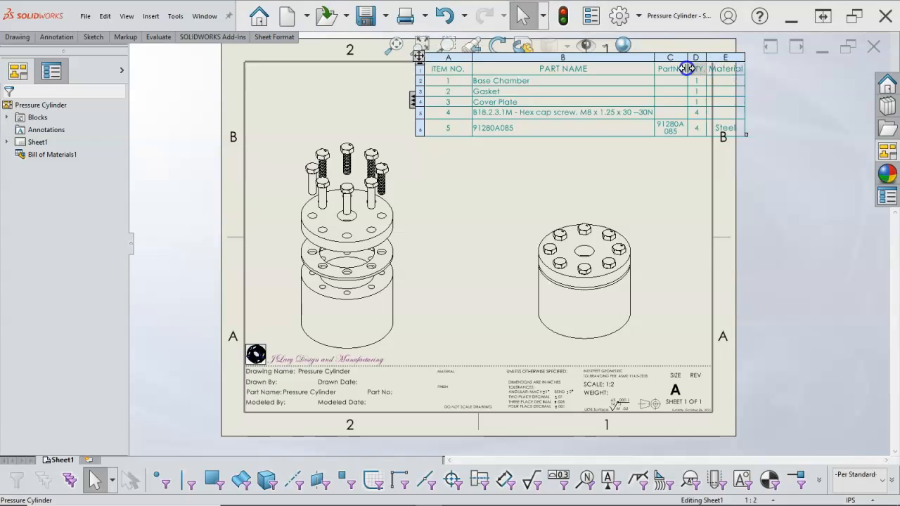
{"action": "double_click", "coordinate": [687, 68]}
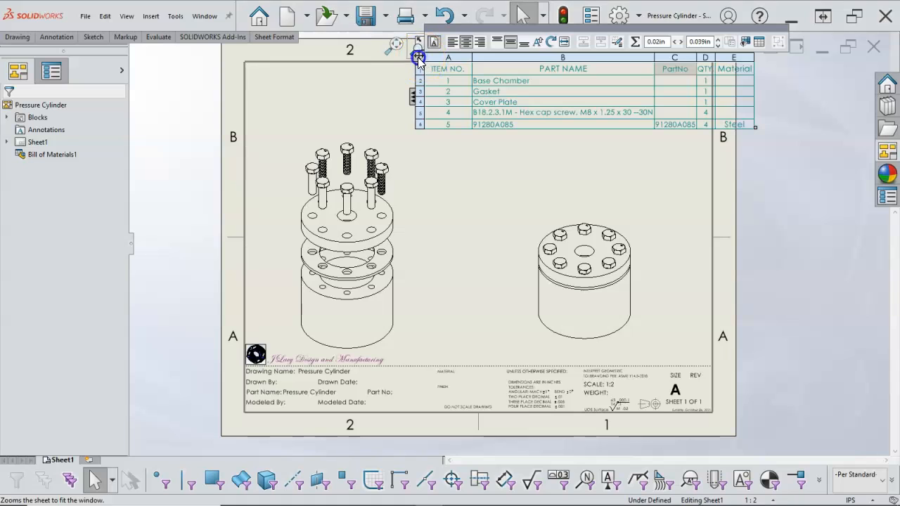
- Move the bill of materials left so it sits inside the upper right corner of the sheet border
{"action": "key", "text": "f"}
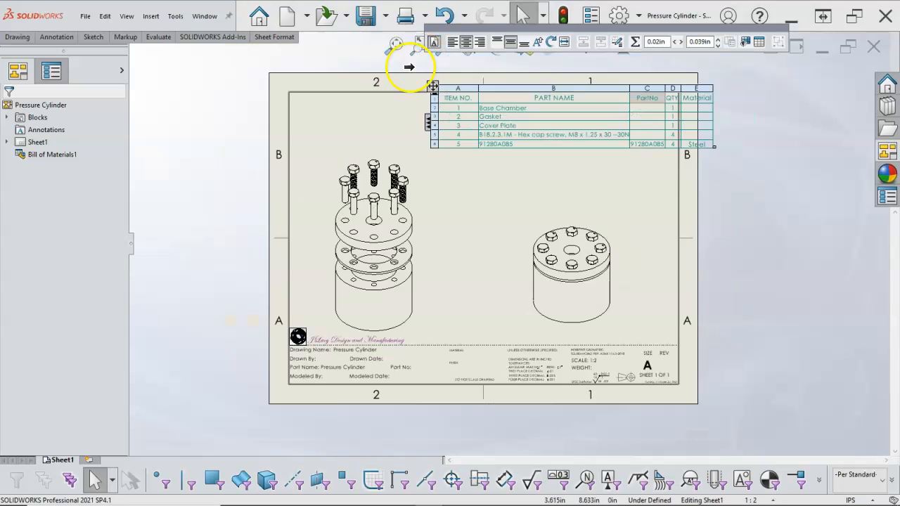
{"action": "scroll", "coordinate": [409, 67], "scroll_direction": "down", "scroll_amount": 3}
{"action": "left_click_drag", "start_coordinate": [472, 140], "coordinate": [414, 141]}
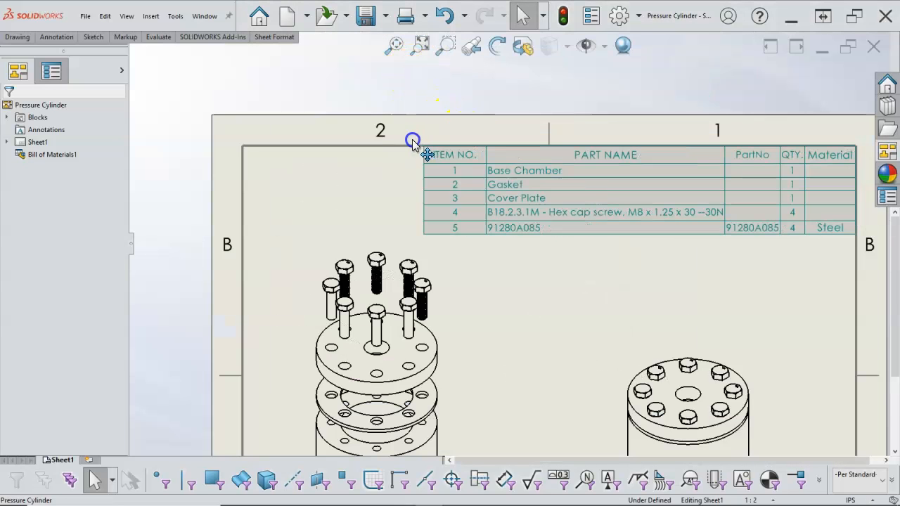
{"action": "left_click", "coordinate": [407, 140]}
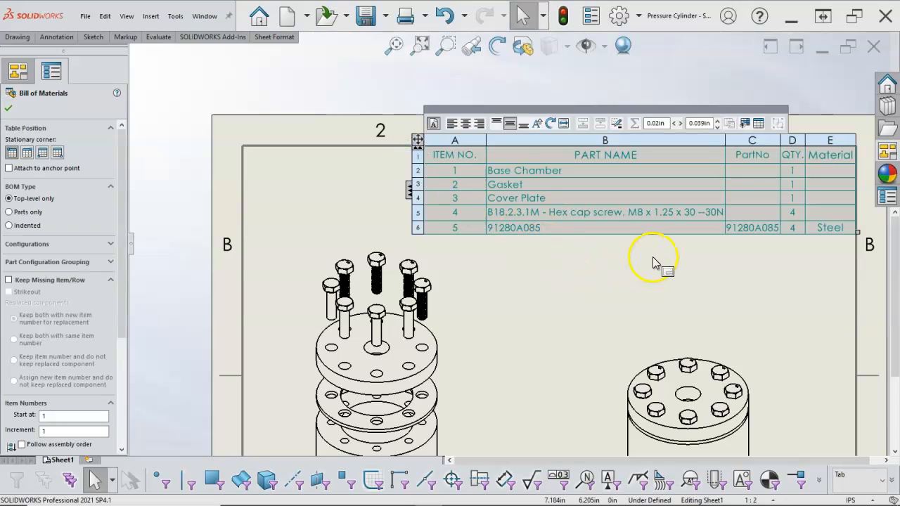
{"action": "key", "text": "z"}
{"action": "left_click", "coordinate": [623, 275]}
{"action": "key", "text": "z"}
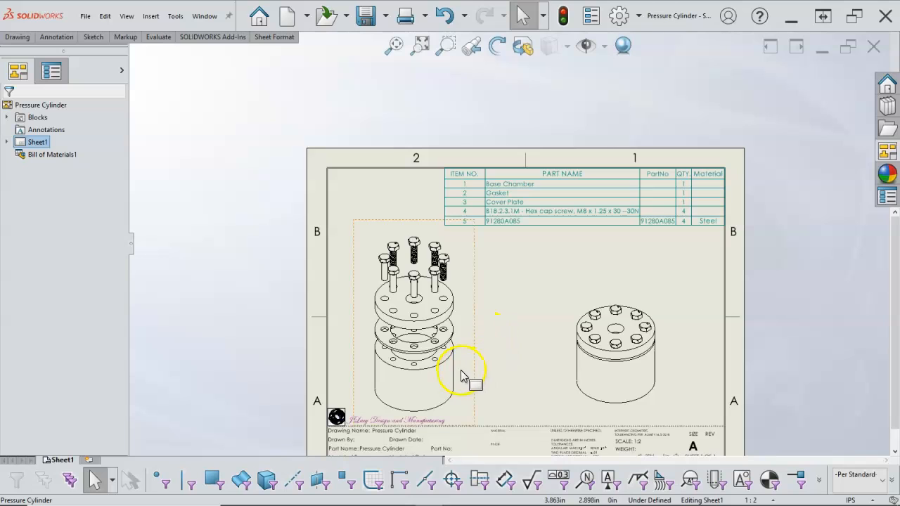
- Open the Base Chamber part from the bill of materials and set its Part Number custom property to 607-001
{"action": "right_click", "coordinate": [520, 187]}
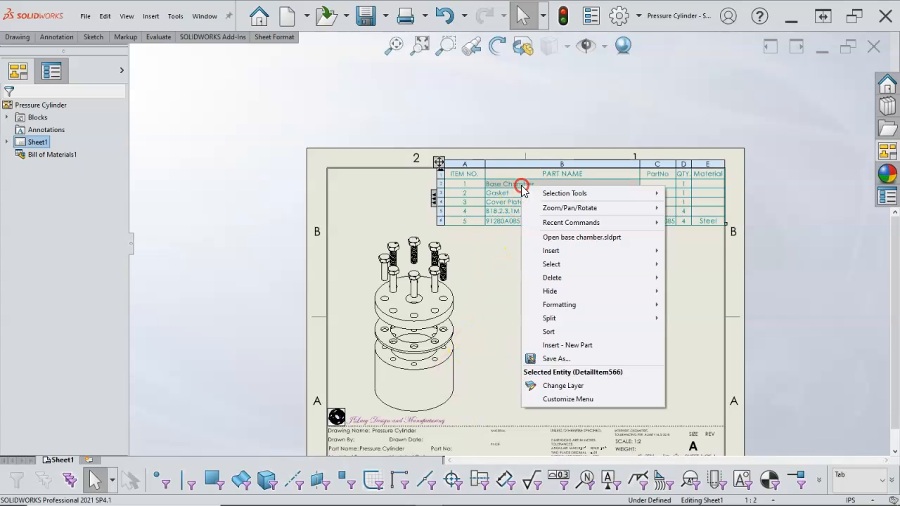
{"action": "left_click", "coordinate": [554, 238]}
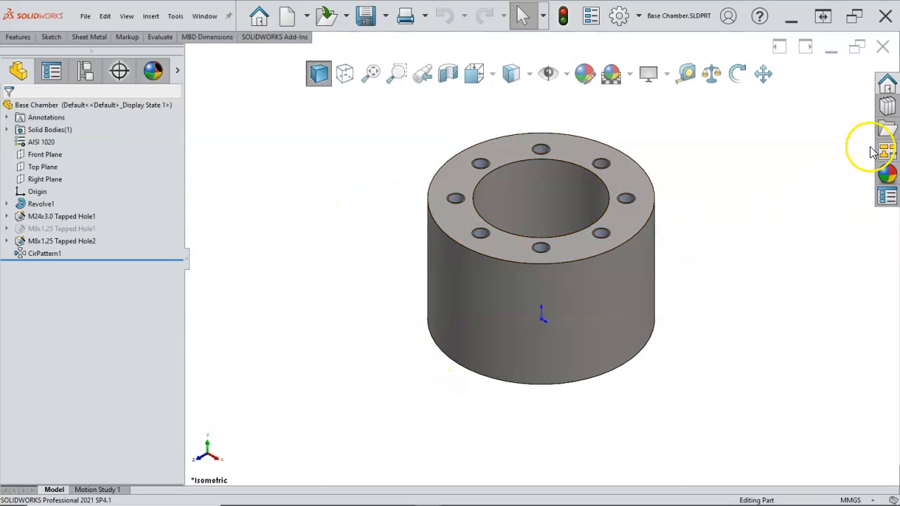
{"action": "left_click", "coordinate": [888, 194]}
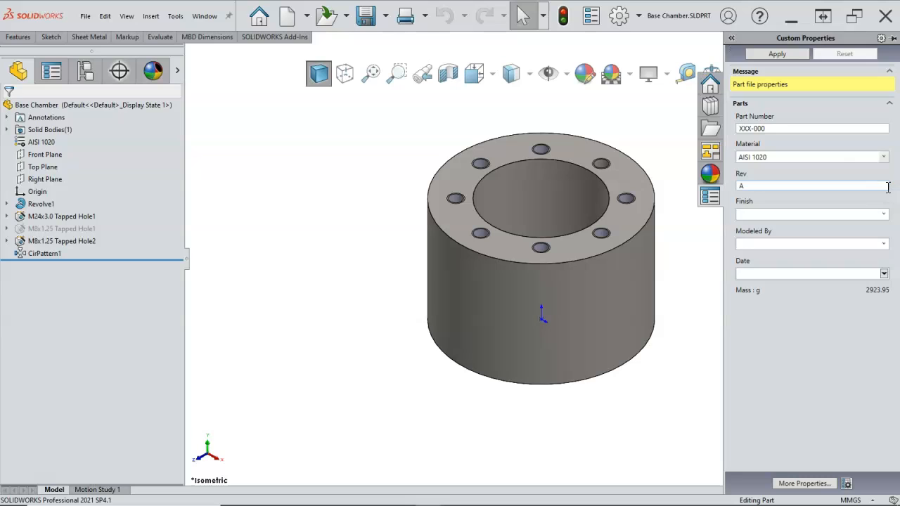
{"action": "left_click", "coordinate": [741, 128]}
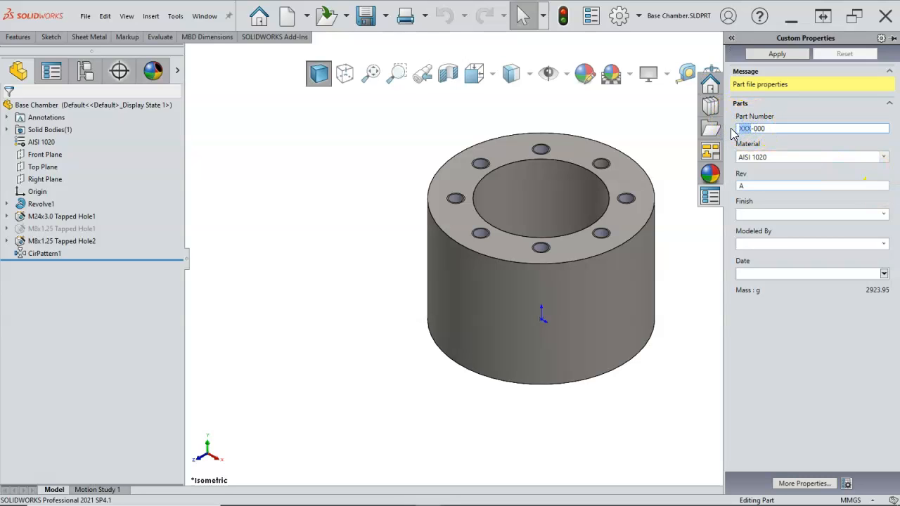
{"action": "type", "text": "607-001"}
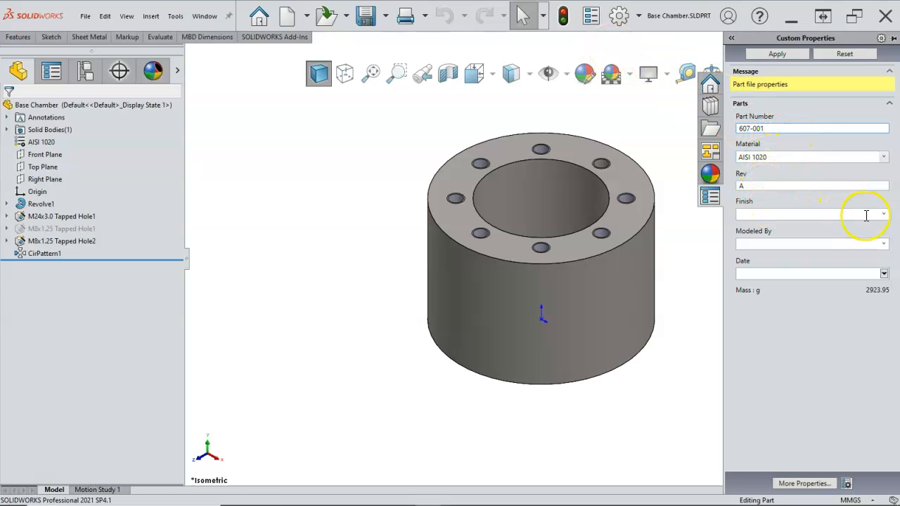
- Set the Base Chamber's Finish to RAW, Modeled By to the modeler's initials and Date to 10/24/2021, and apply the custom properties
{"action": "left_click", "coordinate": [880, 215]}
{"action": "left_click", "coordinate": [769, 228]}
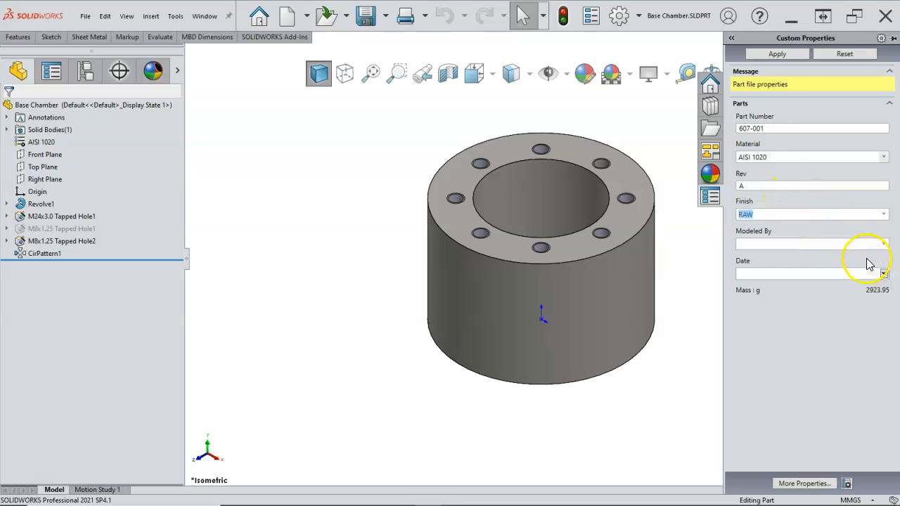
{"action": "left_click", "coordinate": [884, 244]}
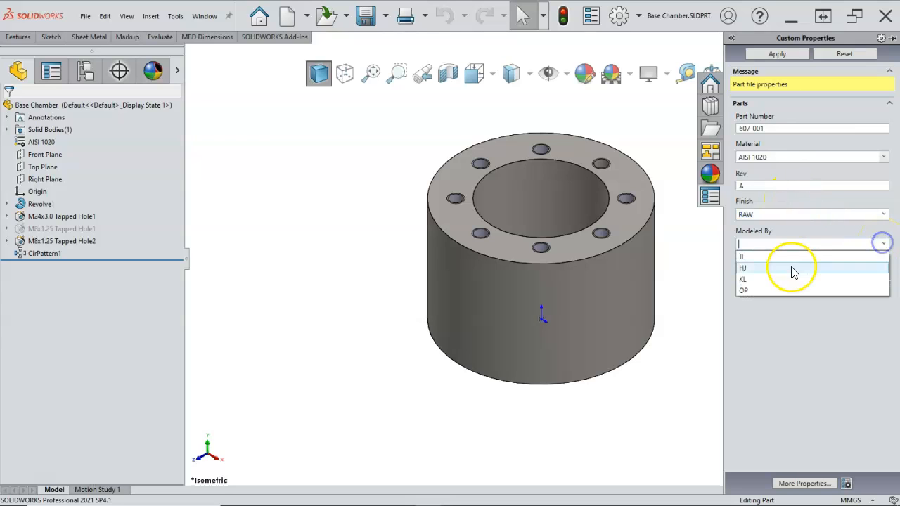
{"action": "left_click", "coordinate": [788, 263]}
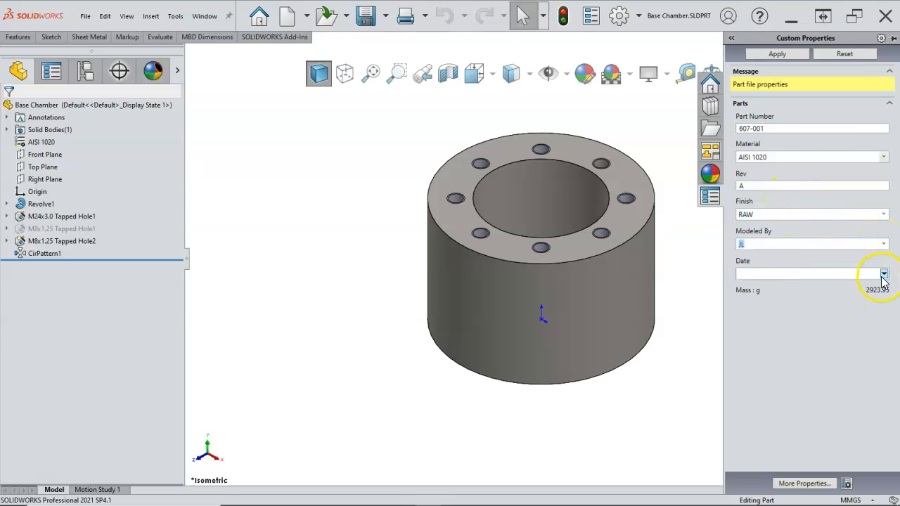
{"action": "left_click", "coordinate": [883, 274]}
{"action": "left_click", "coordinate": [749, 355]}
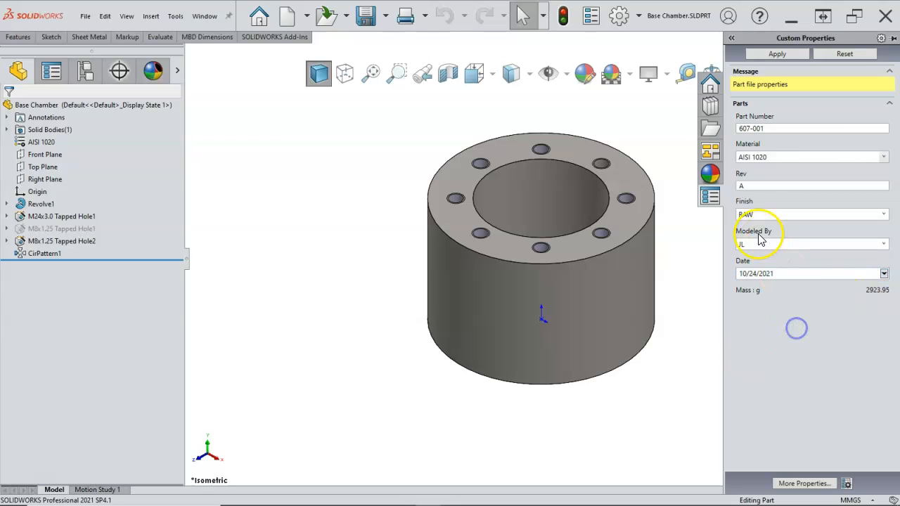
{"action": "left_click", "coordinate": [777, 54]}
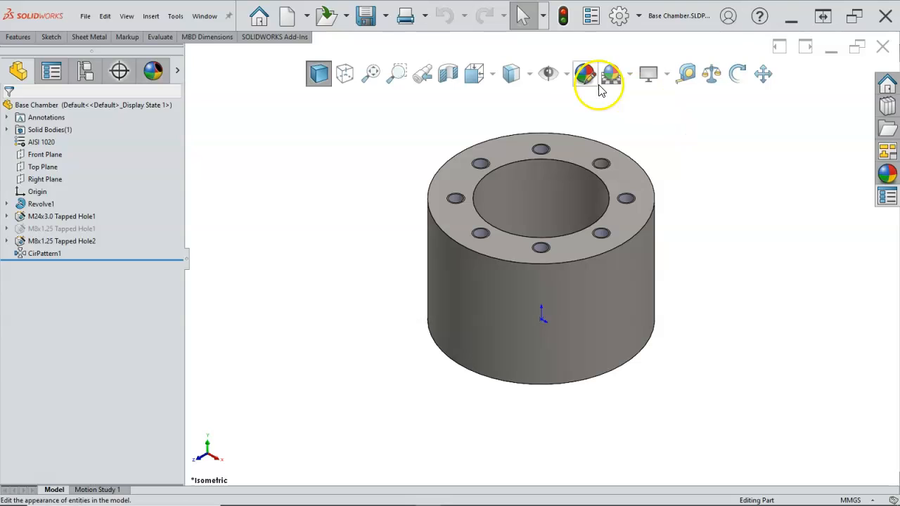
- Save and close the Base Chamber part, and rebuild the Pressure Cylinder drawing
{"action": "left_click", "coordinate": [371, 15]}
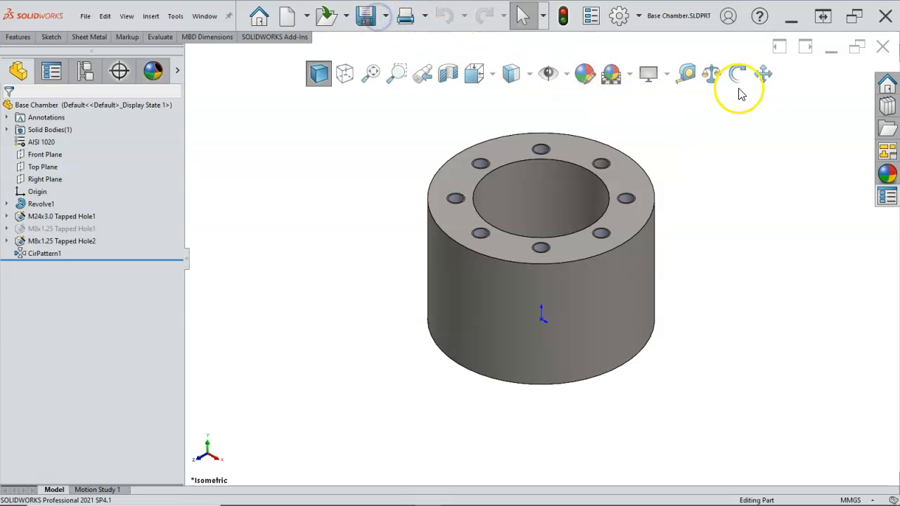
{"action": "left_click", "coordinate": [882, 46]}
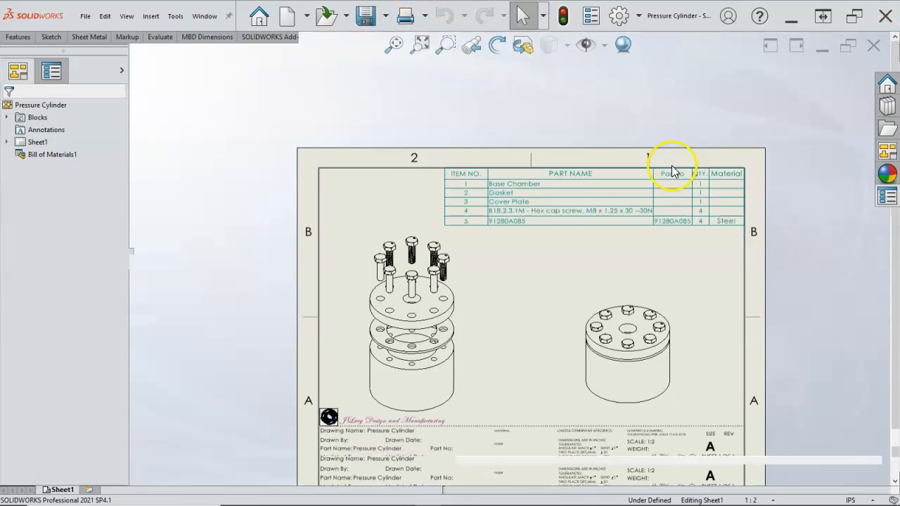
{"action": "left_click", "coordinate": [563, 17]}
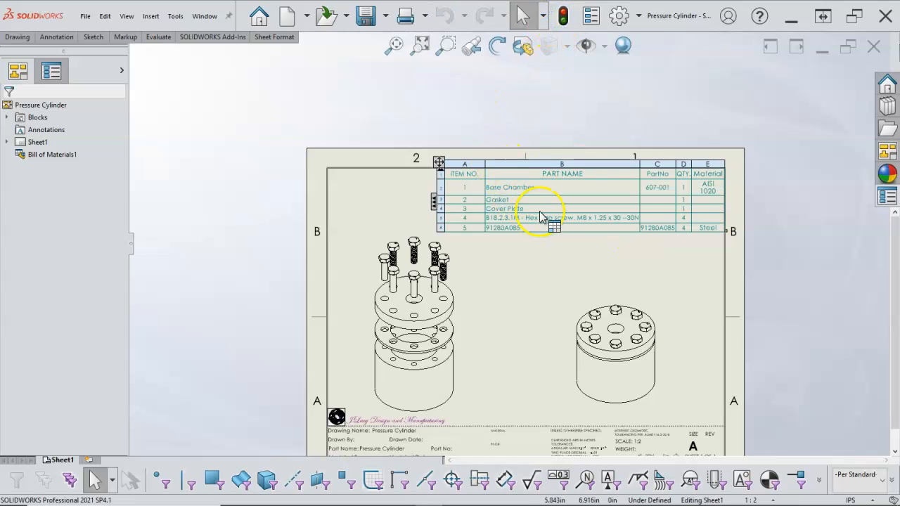
- Widen the Material column to fit AISI 1020 on one line, and realign the bill of materials with the sheet border's upper right corner
{"action": "scroll", "coordinate": [699, 193], "scroll_direction": "up", "scroll_amount": 2}
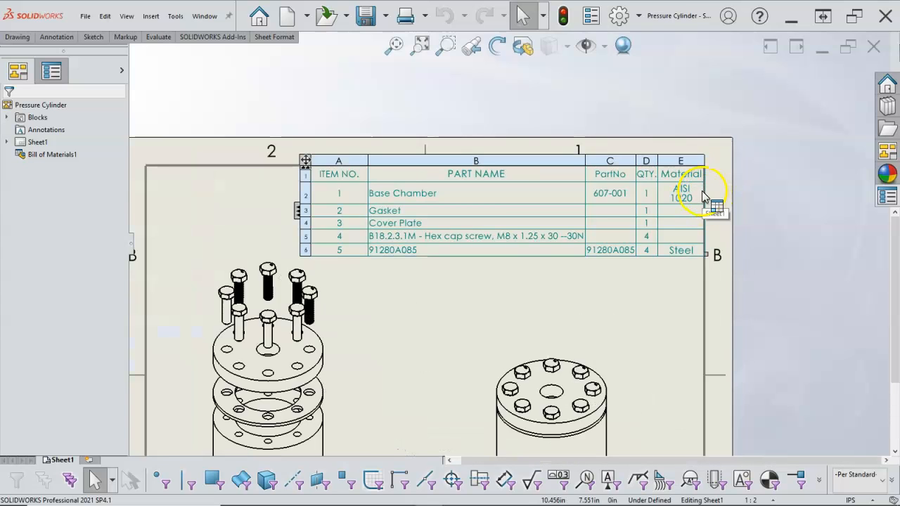
{"action": "double_click", "coordinate": [703, 192]}
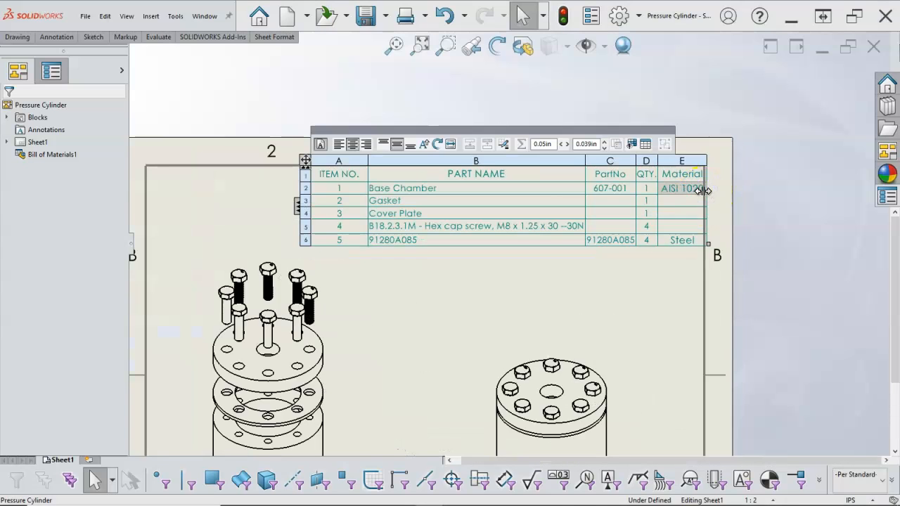
{"action": "left_click", "coordinate": [295, 161]}
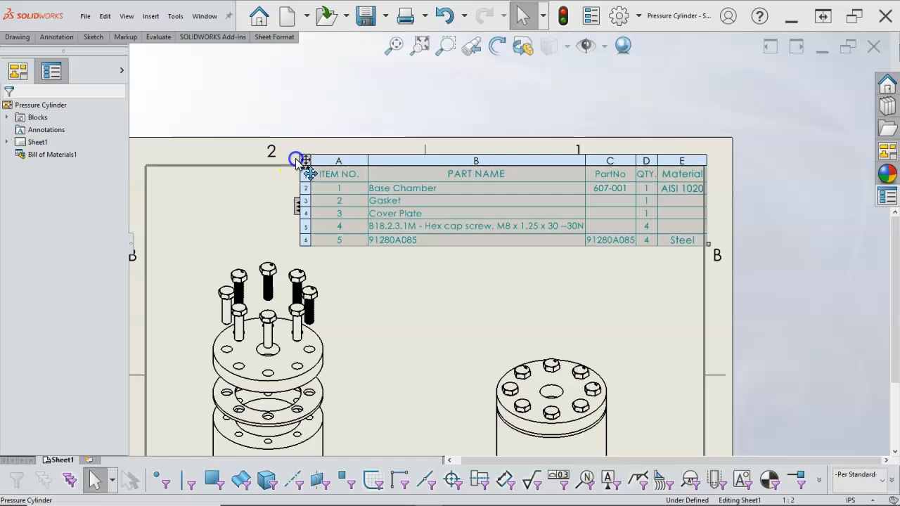
{"action": "mouse_move", "coordinate": [357, 184]}
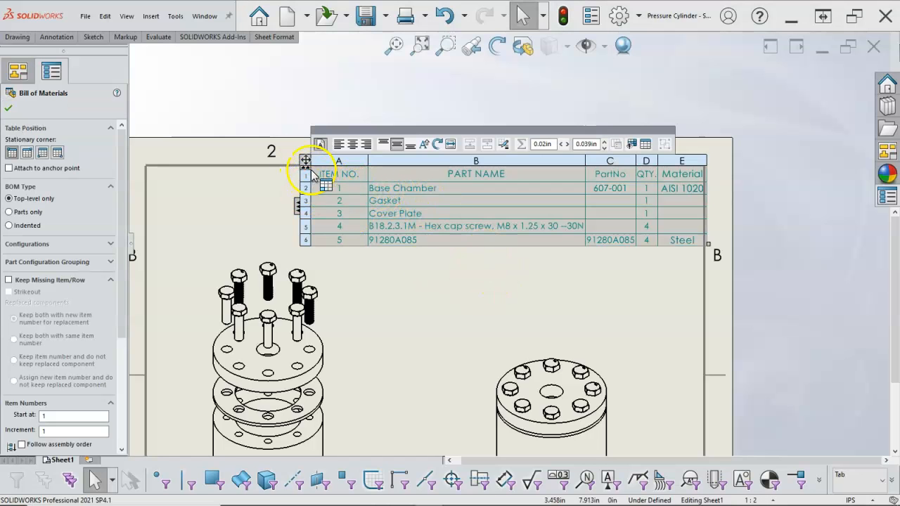
{"action": "left_click_drag", "start_coordinate": [307, 163], "coordinate": [295, 160]}
{"action": "left_click", "coordinate": [444, 281]}
- Move the exploded view slightly to the right to make room between it and the sheet's left border
{"action": "scroll", "coordinate": [444, 282], "scroll_direction": "up", "scroll_amount": 5}
{"action": "scroll", "coordinate": [443, 303], "scroll_direction": "down", "scroll_amount": 2}
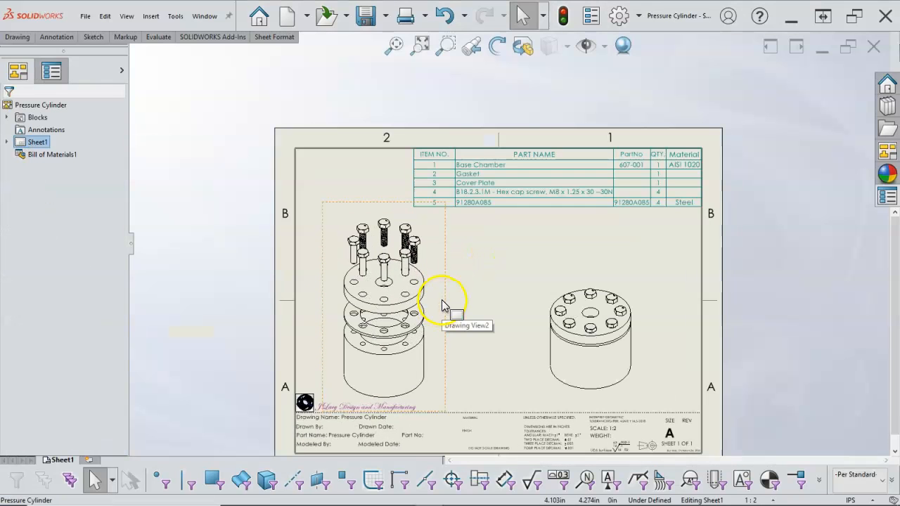
{"action": "left_click_drag", "start_coordinate": [442, 305], "coordinate": [468, 305]}
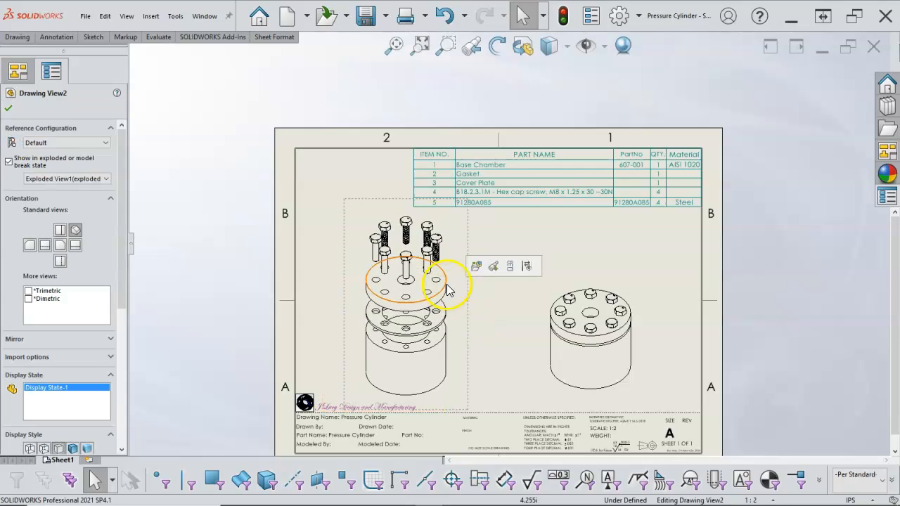
{"action": "right_click", "coordinate": [450, 228]}
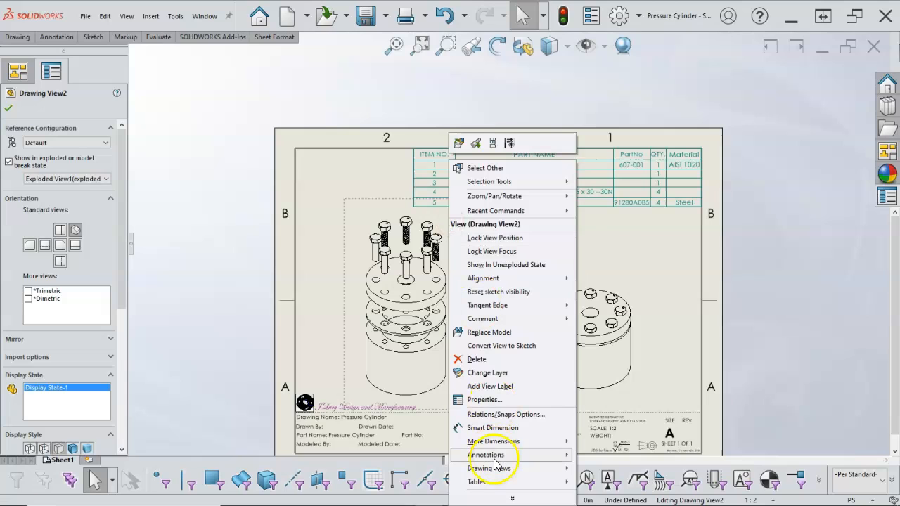
{"action": "mouse_move", "coordinate": [497, 456]}
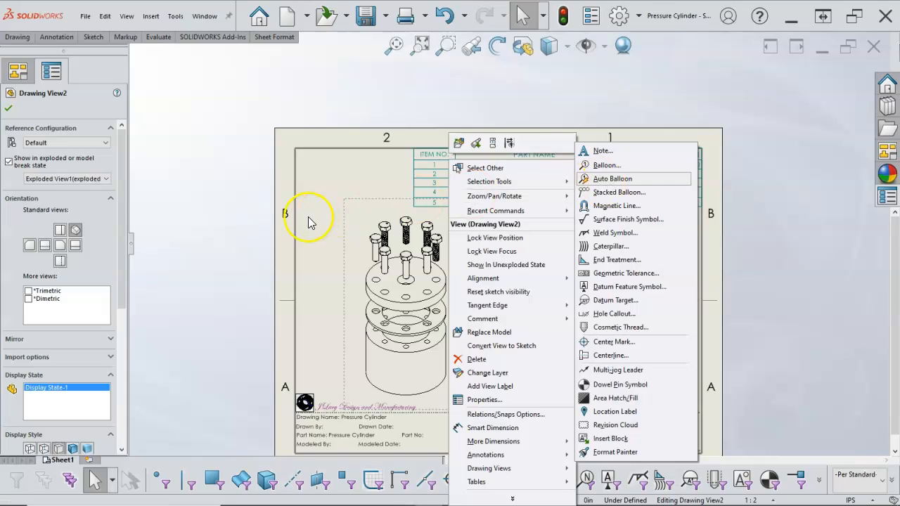
{"action": "left_click", "coordinate": [357, 218]}
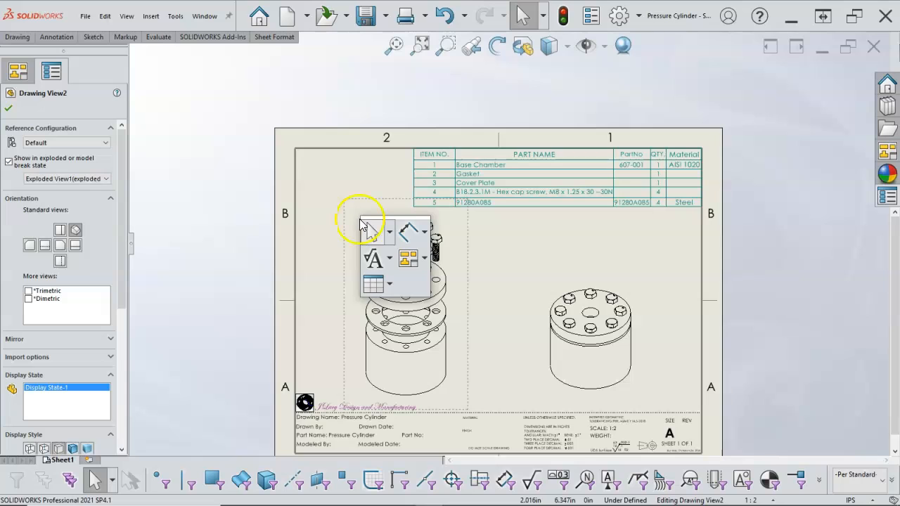
- Add item balloons to the exploded view with Auto Balloon, using the layout that lines them up in a column left of the view
{"action": "left_click", "coordinate": [389, 261]}
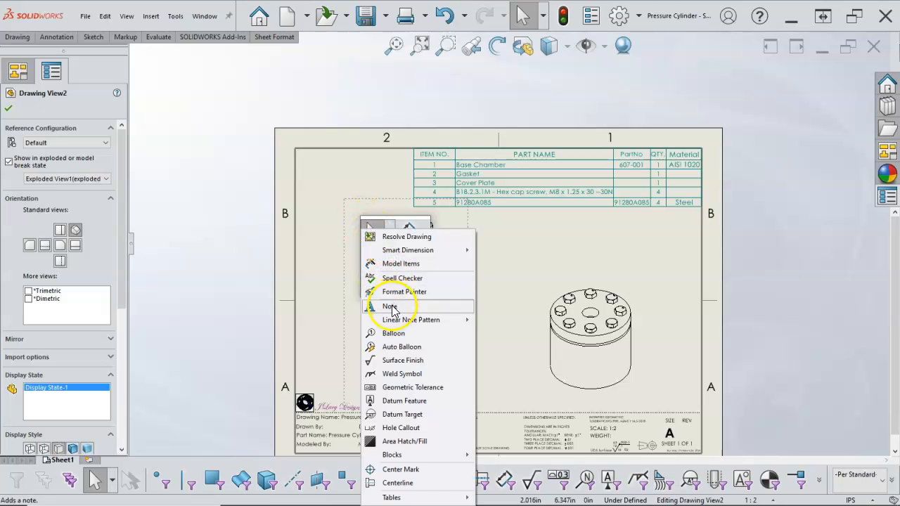
{"action": "left_click", "coordinate": [398, 346]}
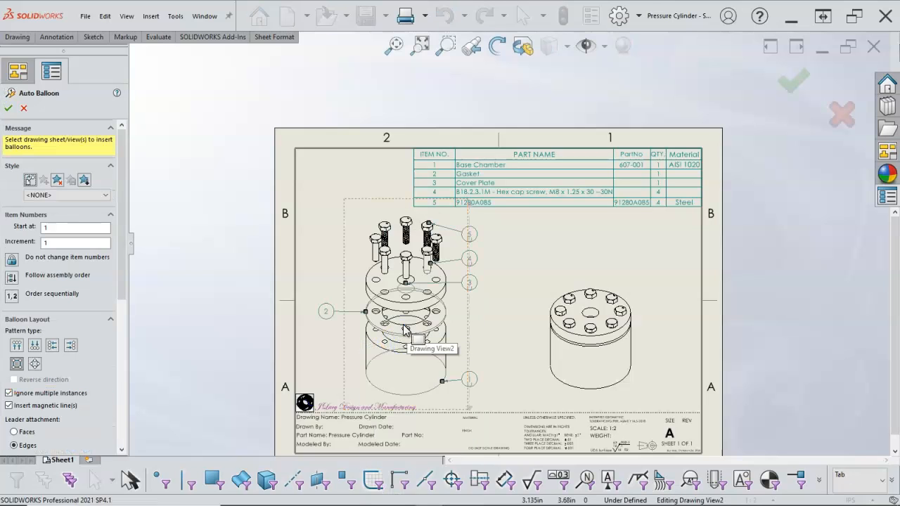
{"action": "left_click", "coordinate": [52, 345]}
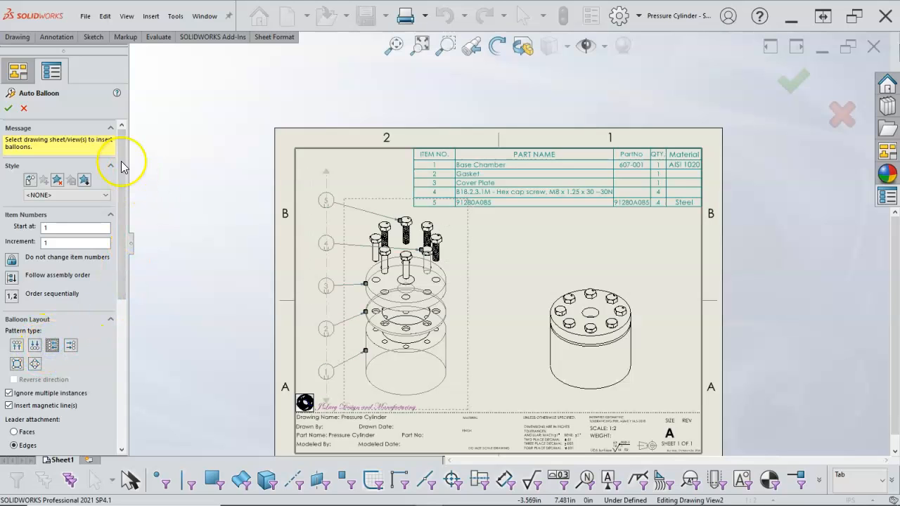
{"action": "left_click", "coordinate": [9, 109]}
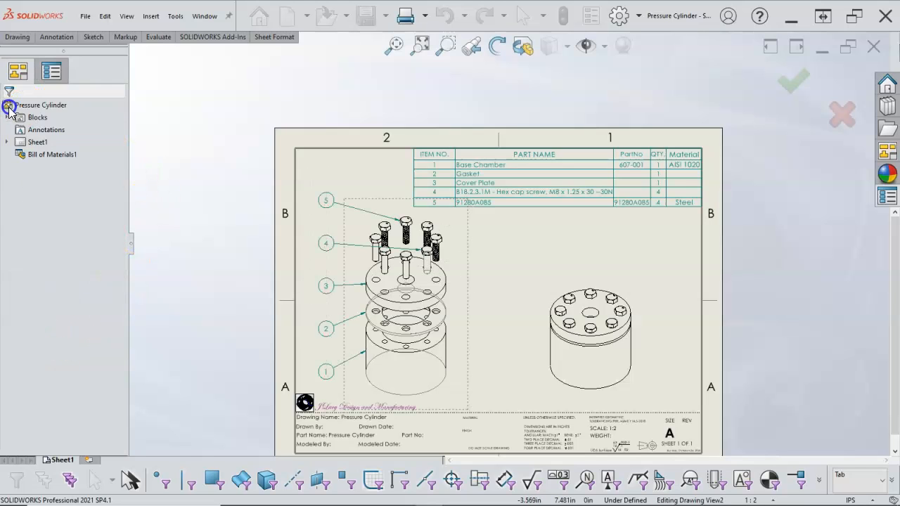
{"action": "scroll", "coordinate": [333, 232], "scroll_direction": "down", "scroll_amount": 3}
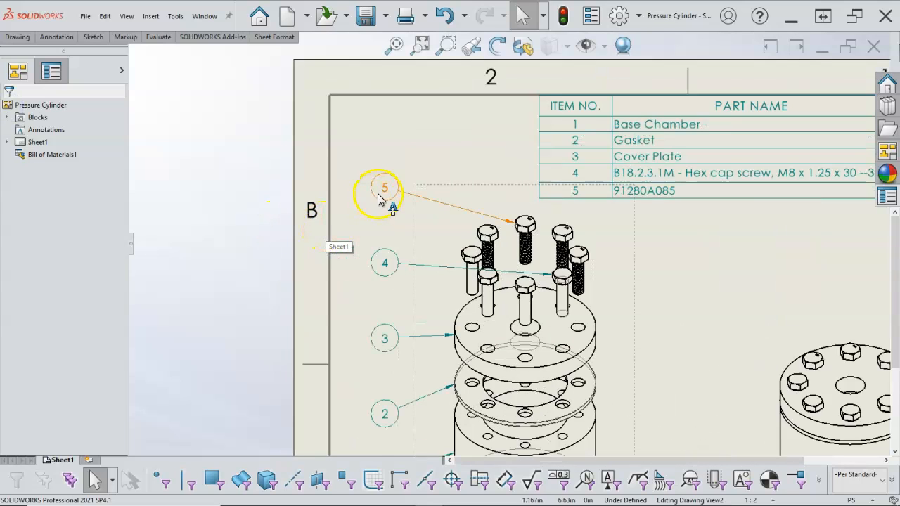
- Reattach the item 4 balloon's leader to the leftmost hex cap screw of the exploded view so it crosses no other screws
{"action": "left_click", "coordinate": [383, 188]}
{"action": "scroll", "coordinate": [430, 219], "scroll_direction": "down", "scroll_amount": 1}
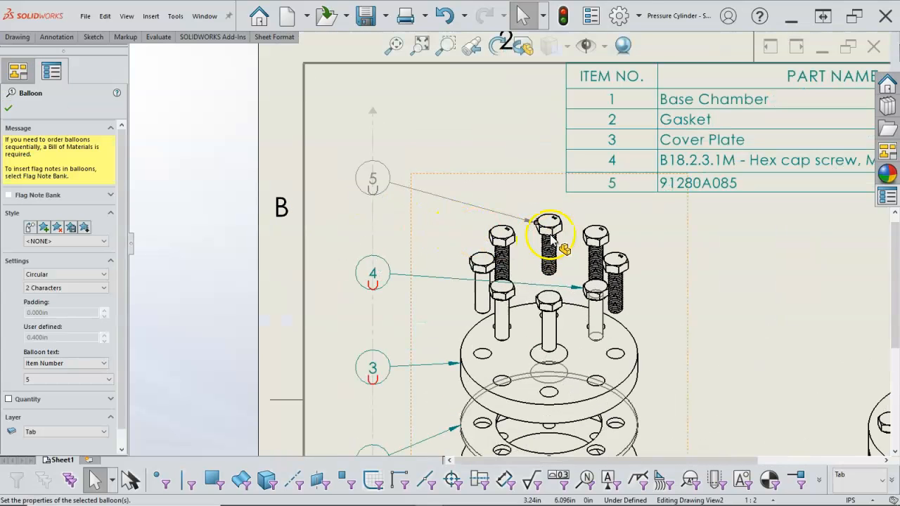
{"action": "left_click", "coordinate": [392, 280]}
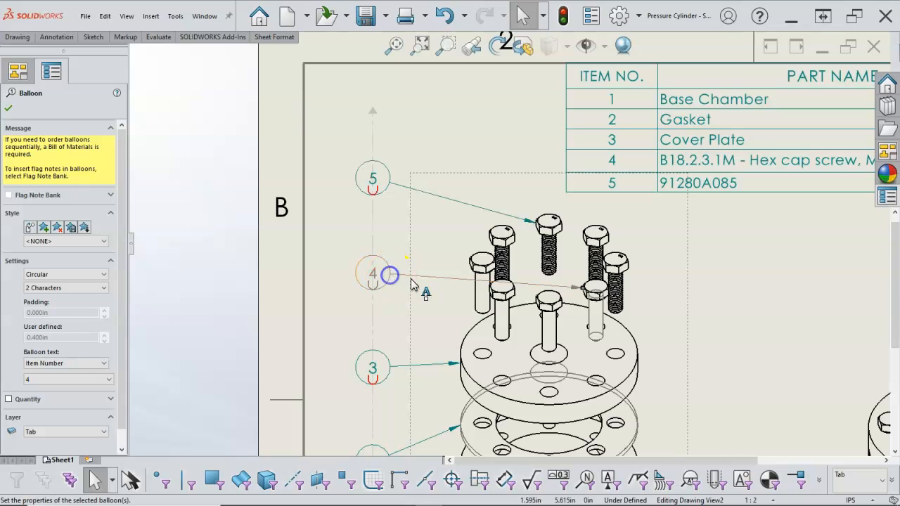
{"action": "left_click_drag", "start_coordinate": [580, 291], "coordinate": [475, 275]}
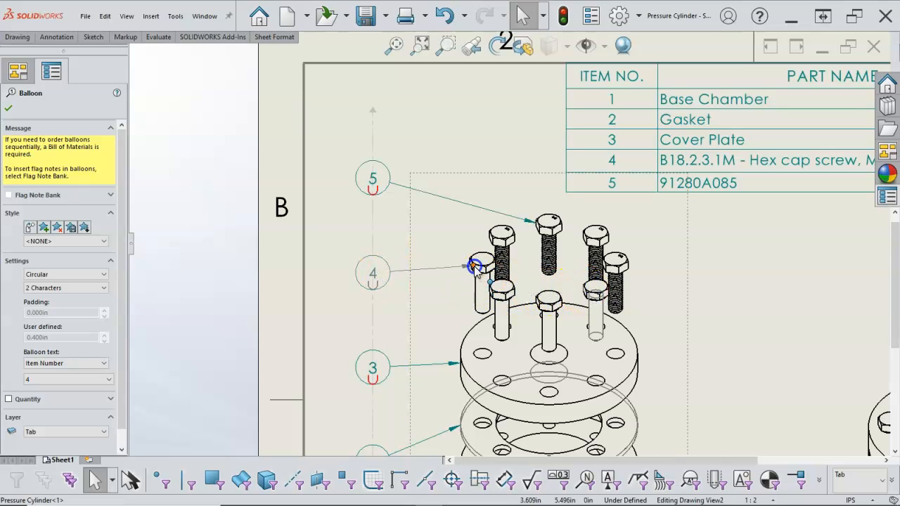
{"action": "left_click_drag", "start_coordinate": [476, 267], "coordinate": [474, 265]}
{"action": "left_click", "coordinate": [694, 310]}
{"action": "scroll", "coordinate": [696, 309], "scroll_direction": "up", "scroll_amount": 3}
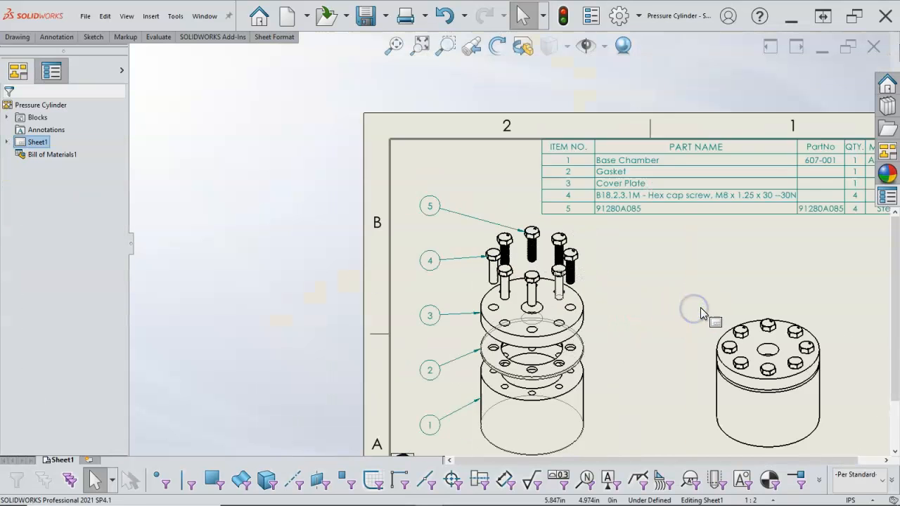
- Examine the bill of materials, comparing the two hex screw rows and the property columns of each item
{"action": "scroll", "coordinate": [701, 311], "scroll_direction": "up", "scroll_amount": 3}
{"action": "scroll", "coordinate": [600, 276], "scroll_direction": "down", "scroll_amount": 2}
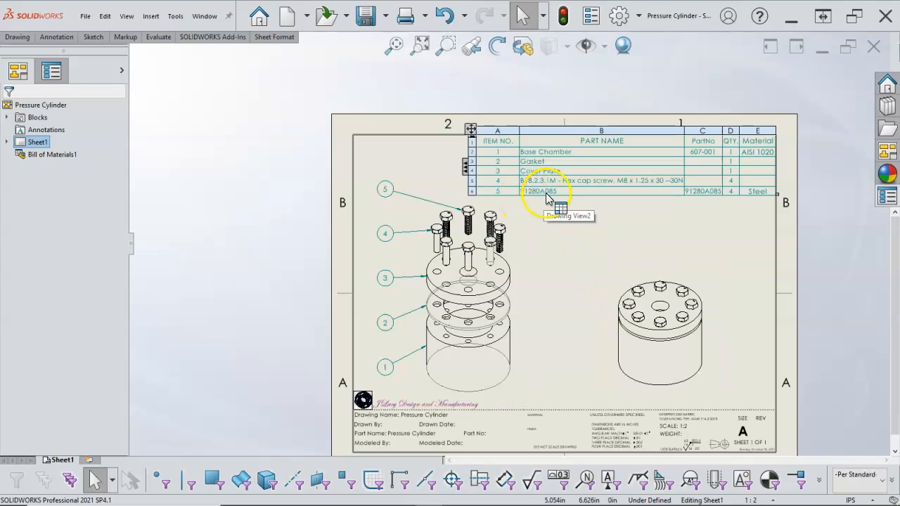
{"action": "left_click", "coordinate": [569, 184]}
{"action": "scroll", "coordinate": [583, 184], "scroll_direction": "down", "scroll_amount": 3}
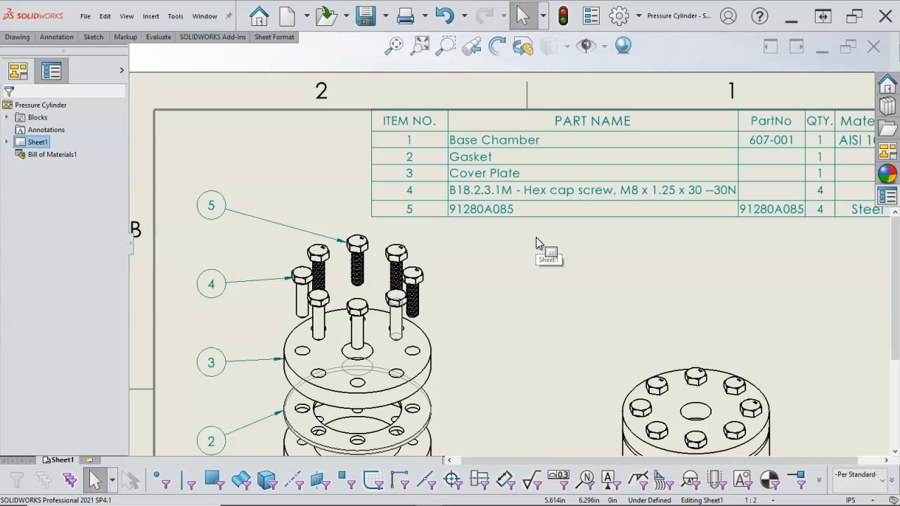
{"action": "left_click", "coordinate": [533, 214]}
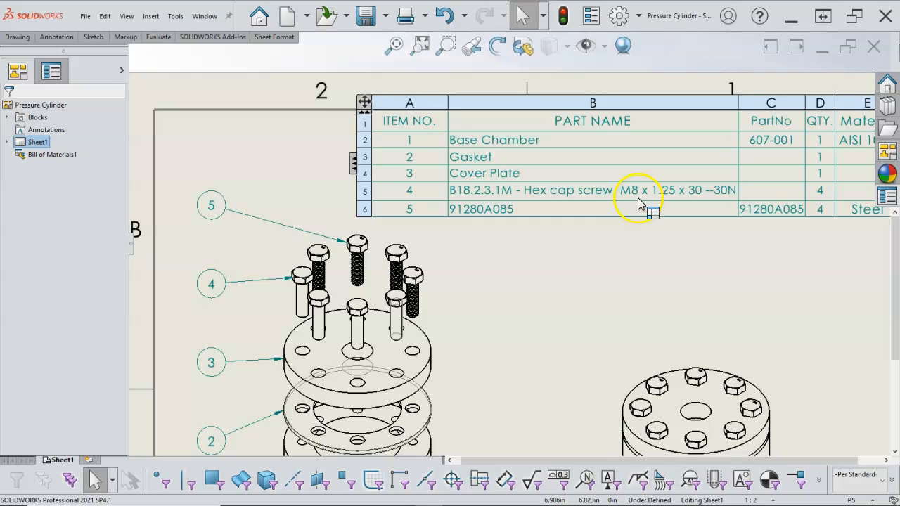
{"action": "key", "text": "f"}
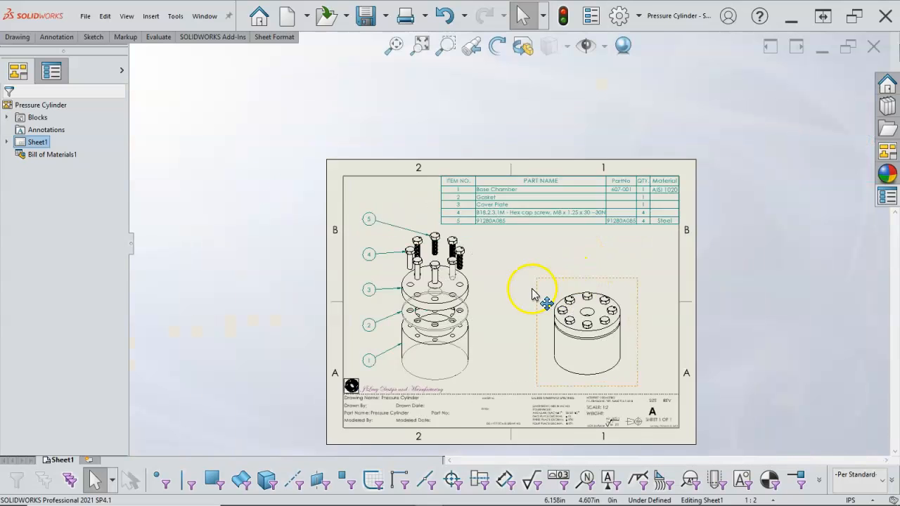
{"action": "scroll", "coordinate": [532, 293], "scroll_direction": "down", "scroll_amount": 2}
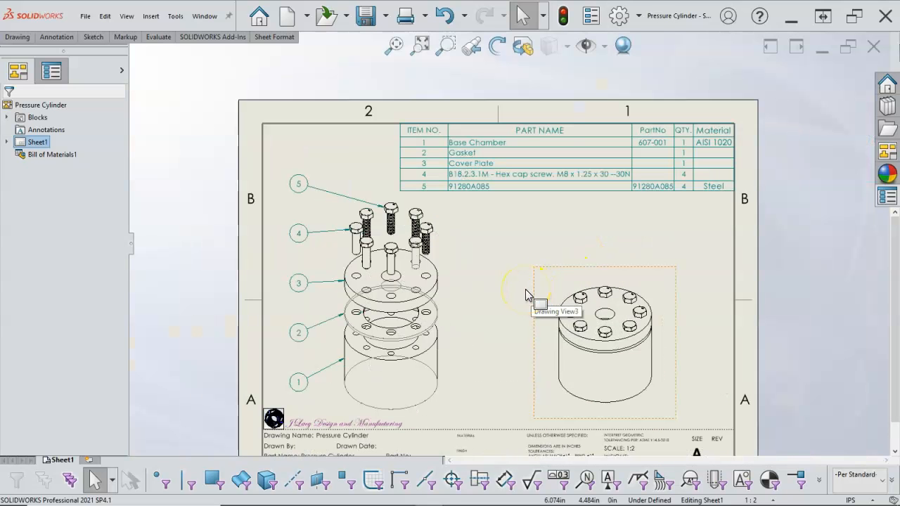
{"action": "left_click", "coordinate": [648, 156]}
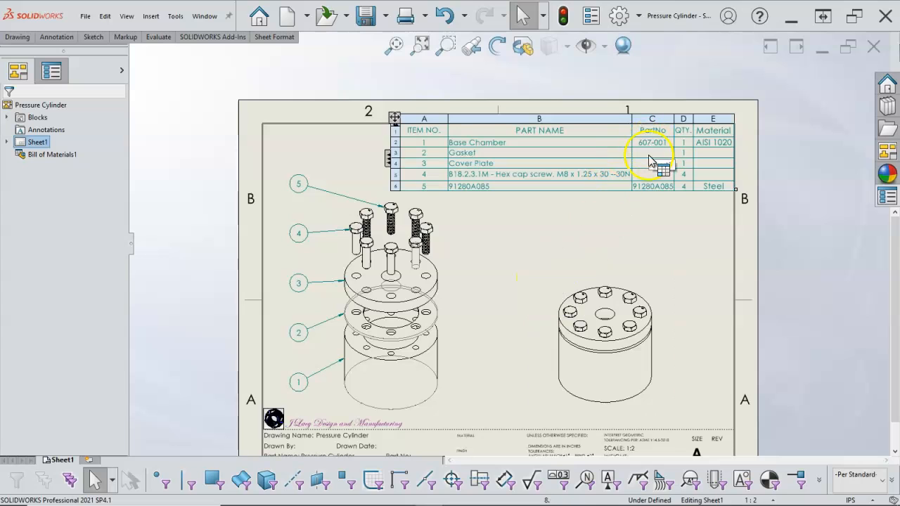
{"action": "left_click", "coordinate": [705, 200]}
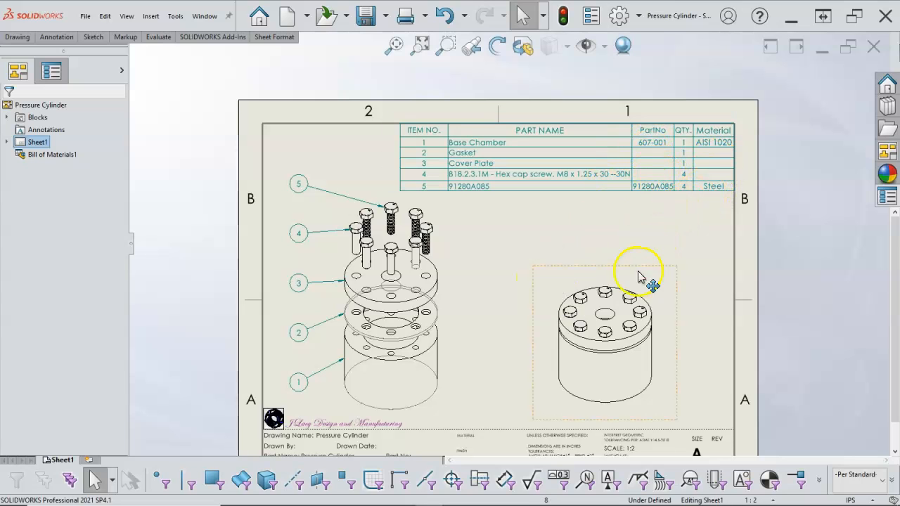
- Move the assembled isometric view up and slightly left to centre it between the bill of materials and the title block
{"action": "mouse_move", "coordinate": [650, 276]}
{"action": "left_mouse_down"}
{"action": "mouse_move", "coordinate": [636, 220]}
{"action": "mouse_move", "coordinate": [643, 239]}
{"action": "left_mouse_up"}
{"action": "left_click", "coordinate": [677, 274]}
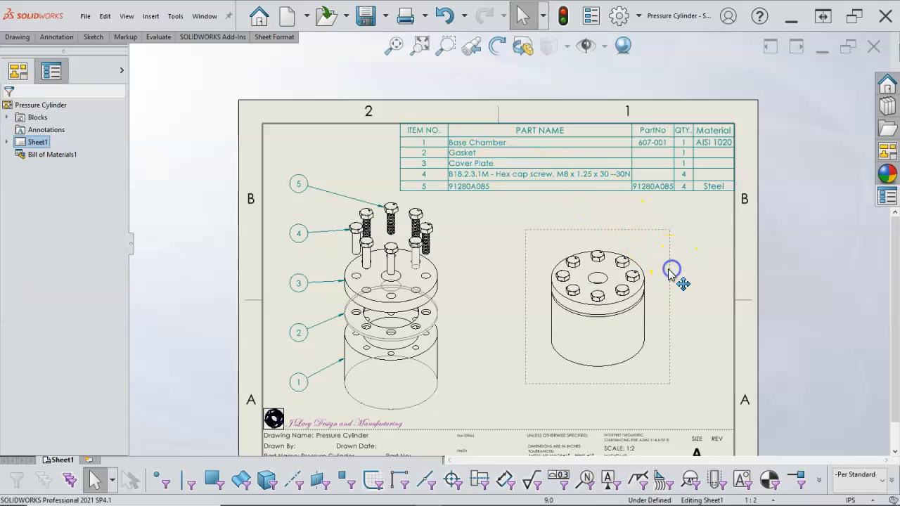
{"action": "key", "text": "f"}
{"action": "scroll", "coordinate": [551, 351], "scroll_direction": "down", "scroll_amount": 1}
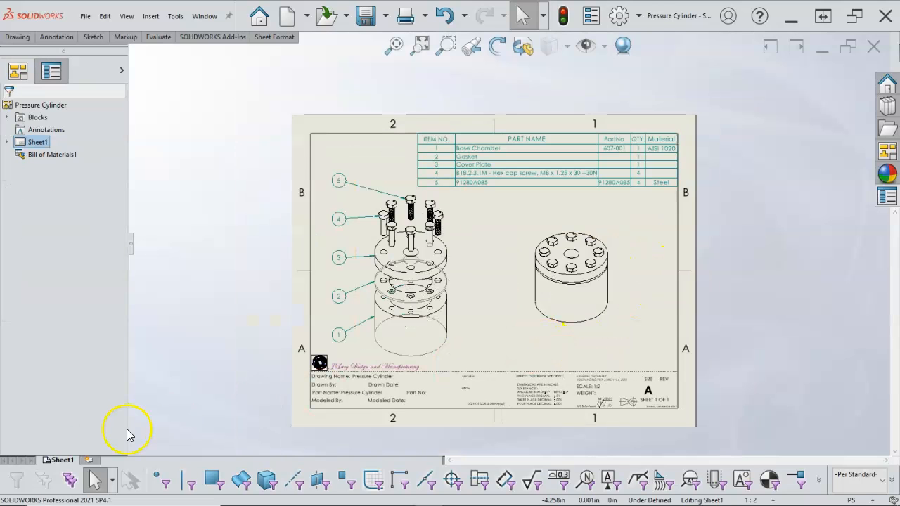
- Add a second sheet to the drawing and load Base Chamber.SLDPRT into the View Palette
{"action": "left_click", "coordinate": [90, 459]}
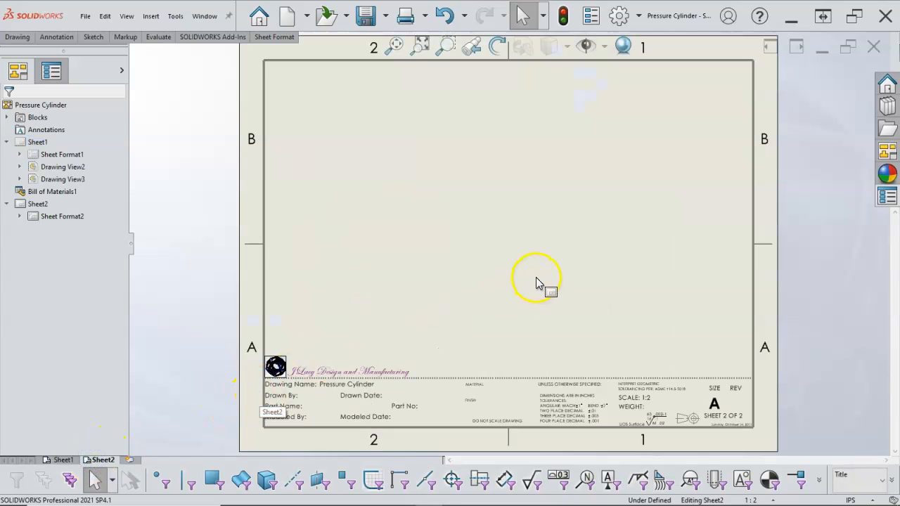
{"action": "left_click", "coordinate": [650, 290]}
{"action": "left_click", "coordinate": [459, 171]}
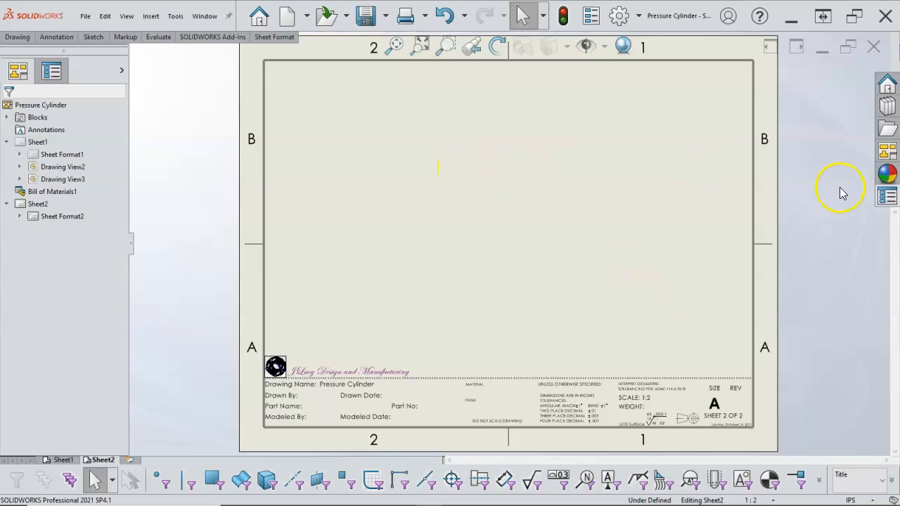
{"action": "left_click", "coordinate": [886, 151]}
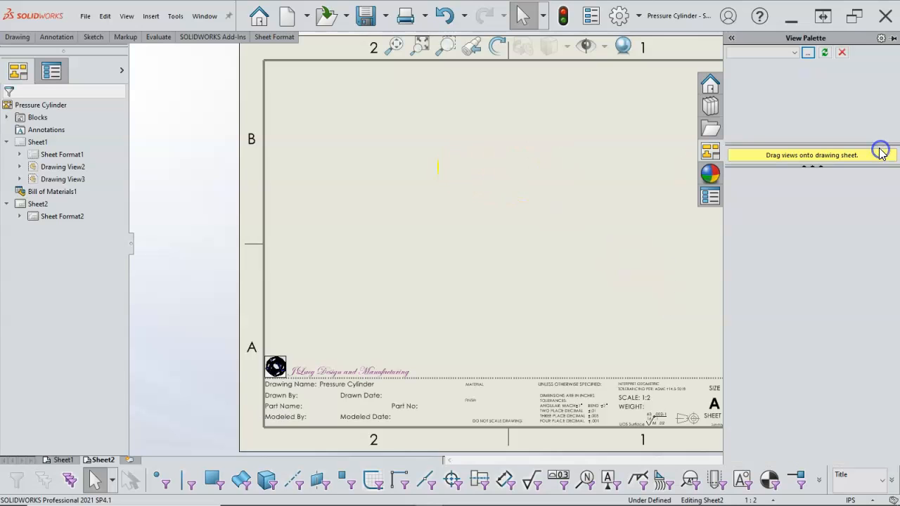
{"action": "left_click", "coordinate": [806, 55]}
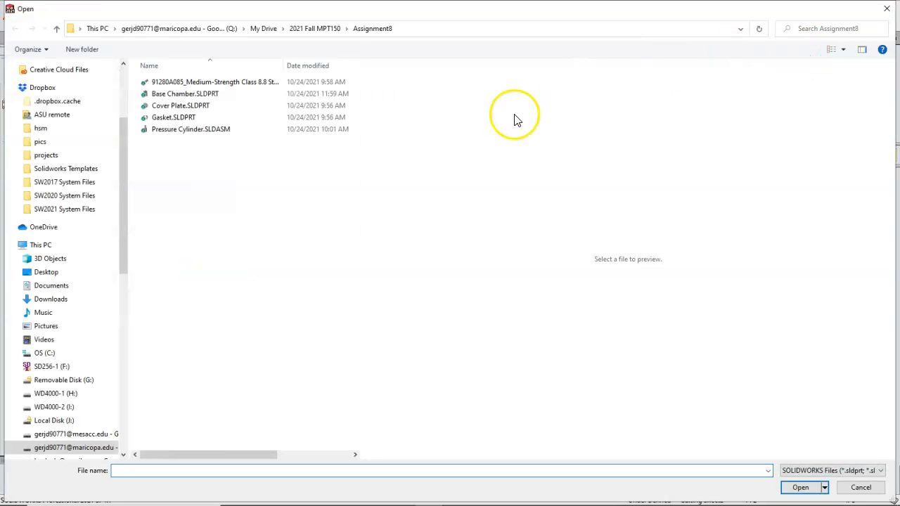
{"action": "left_click", "coordinate": [182, 94]}
{"action": "left_click", "coordinate": [800, 487]}
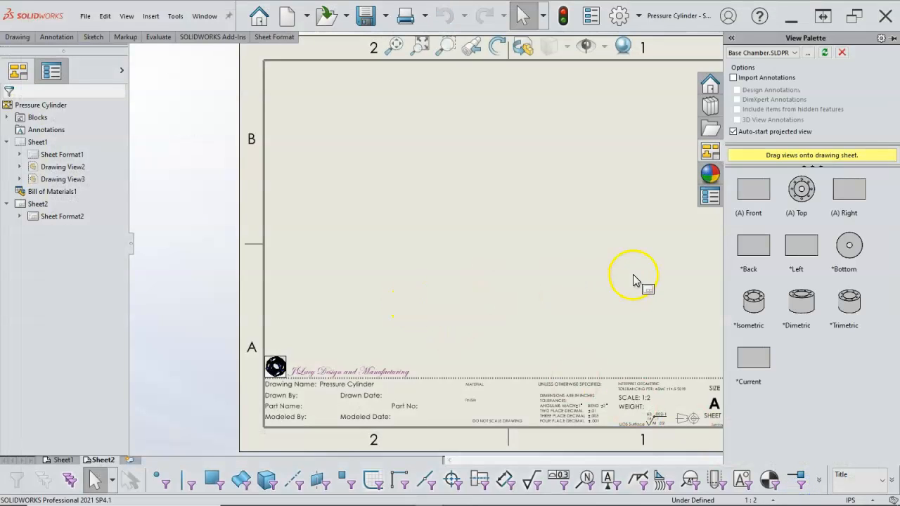
- Place the Base Chamber's top view in the sheet's left half and a projected isometric view in its upper right corner
{"action": "left_click_drag", "start_coordinate": [805, 199], "coordinate": [409, 212]}
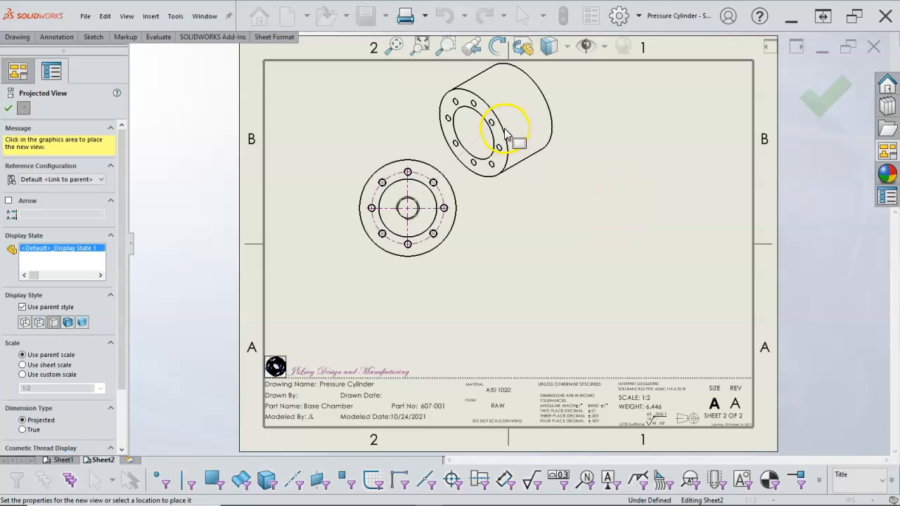
{"action": "left_click", "coordinate": [504, 130]}
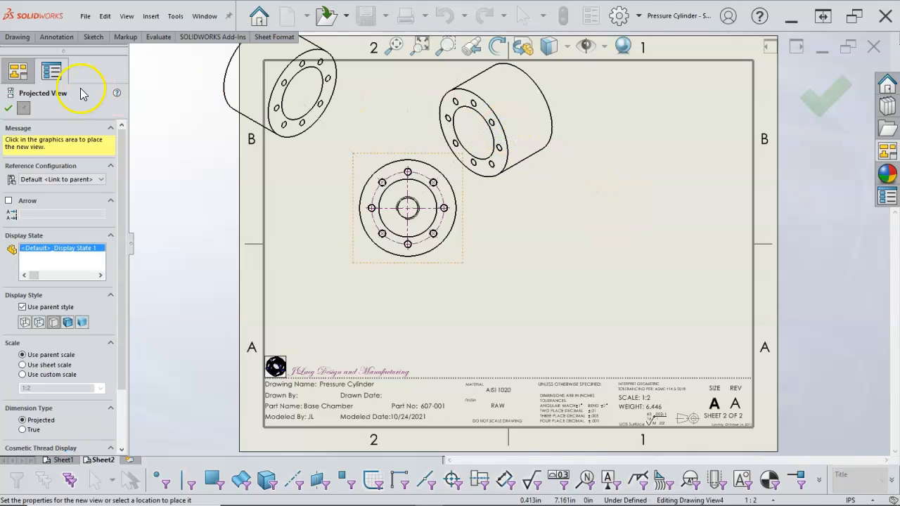
{"action": "left_click", "coordinate": [8, 109]}
{"action": "mouse_move", "coordinate": [518, 201]}
{"action": "left_mouse_down"}
{"action": "mouse_move", "coordinate": [694, 211]}
{"action": "mouse_move", "coordinate": [705, 201]}
{"action": "left_mouse_up"}
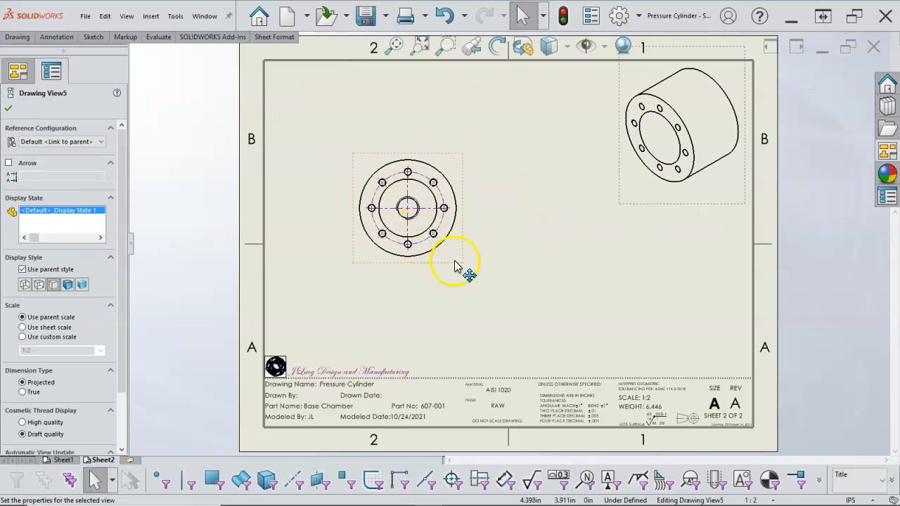
{"action": "left_click_drag", "start_coordinate": [458, 263], "coordinate": [457, 286]}
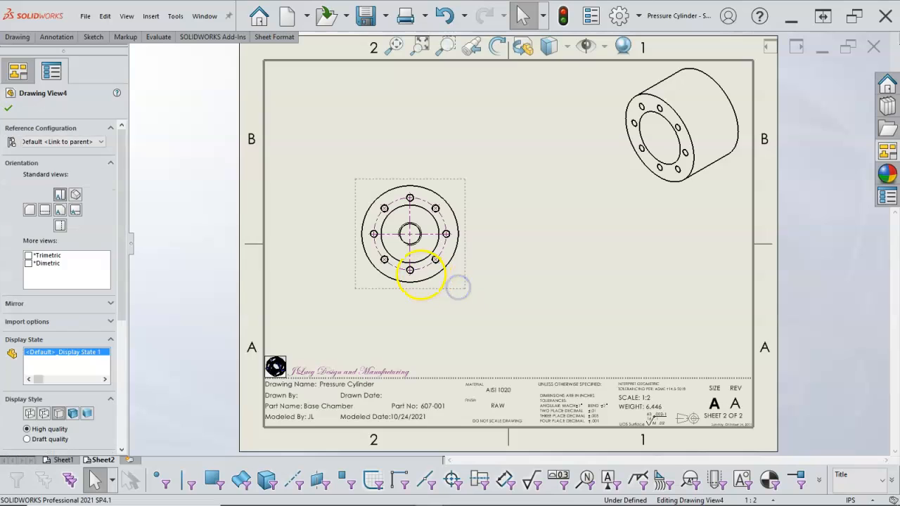
{"action": "left_click", "coordinate": [519, 295]}
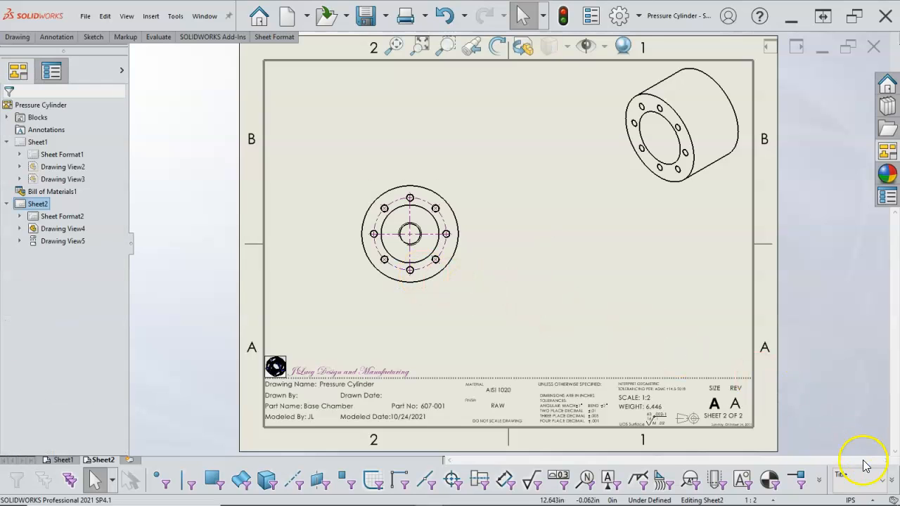
- Set the active drawing layer to -Per Standard- and assign all of the top view's center marks to the Cen layer
{"action": "left_click", "coordinate": [880, 483]}
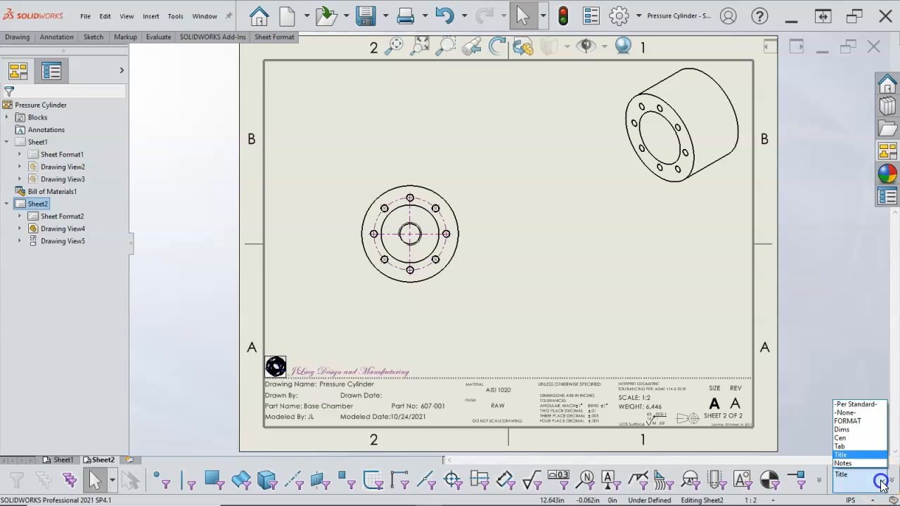
{"action": "left_click", "coordinate": [854, 405]}
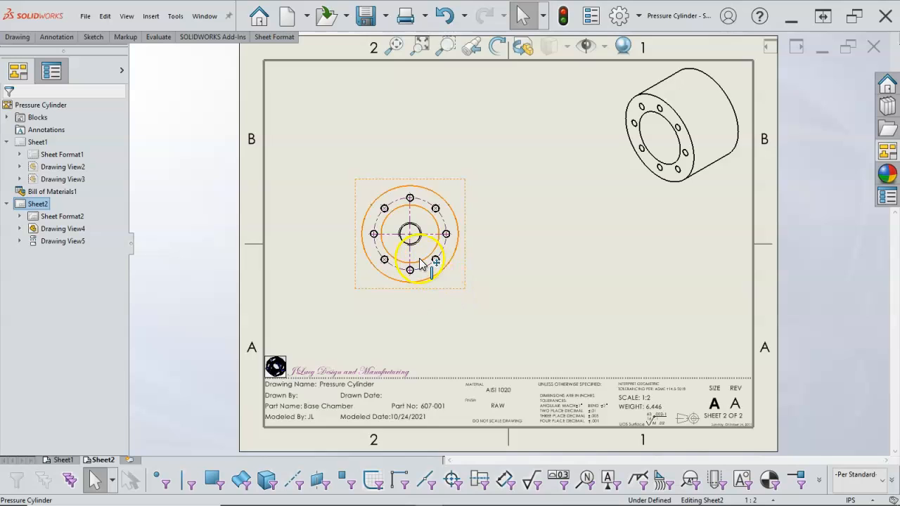
{"action": "scroll", "coordinate": [447, 288], "scroll_direction": "down", "scroll_amount": 3}
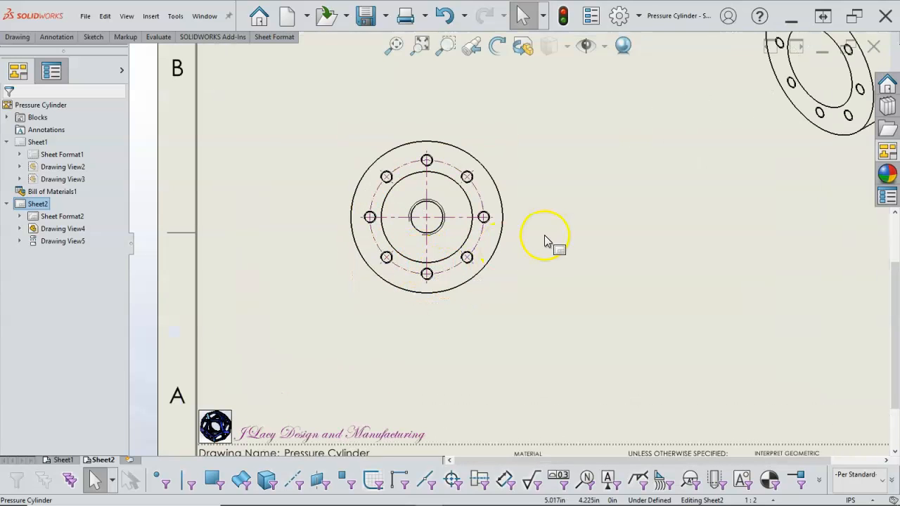
{"action": "left_click", "coordinate": [450, 478]}
{"action": "left_click_drag", "start_coordinate": [309, 125], "coordinate": [519, 303]}
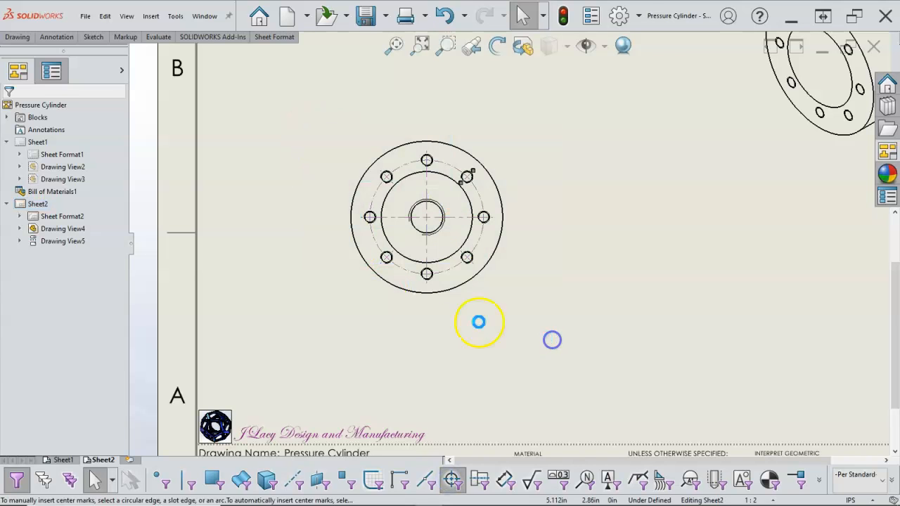
{"action": "left_click", "coordinate": [92, 383]}
{"action": "left_click", "coordinate": [64, 416]}
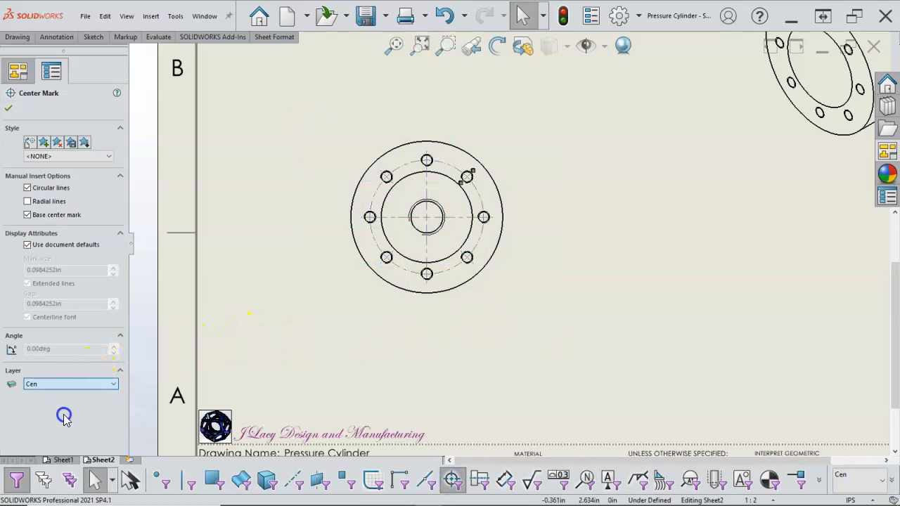
{"action": "left_click", "coordinate": [8, 109]}
{"action": "key", "text": "f"}
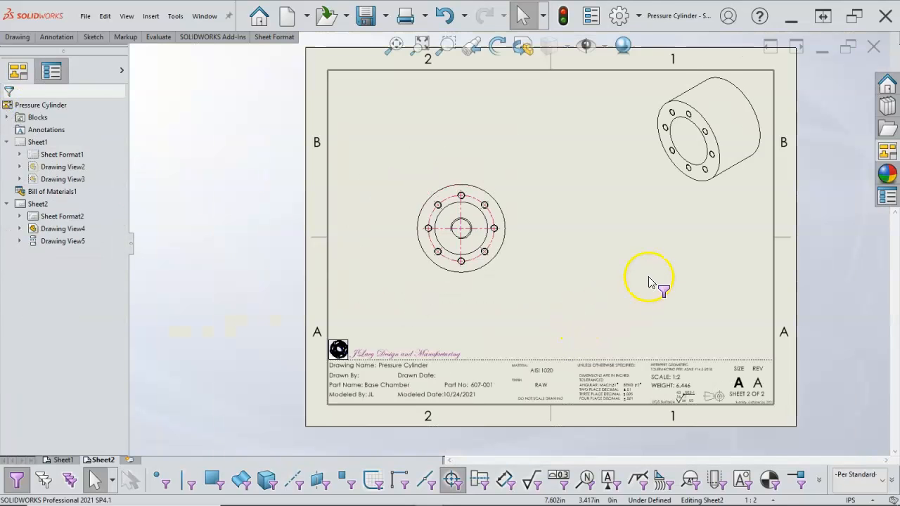
- Nudge the Base Chamber's top view slightly left and place a vertical section view A-A through its centre to its right
{"action": "scroll", "coordinate": [648, 282], "scroll_direction": "down", "scroll_amount": 2}
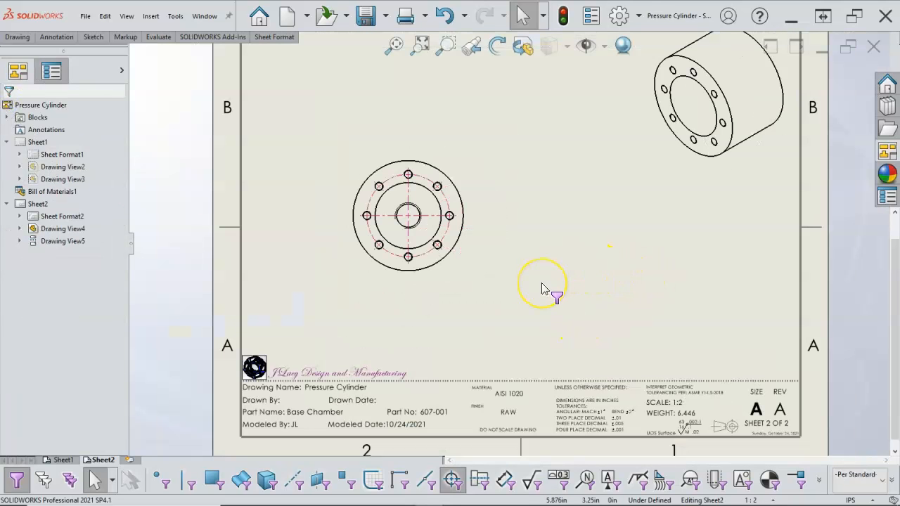
{"action": "left_click_drag", "start_coordinate": [459, 282], "coordinate": [452, 282]}
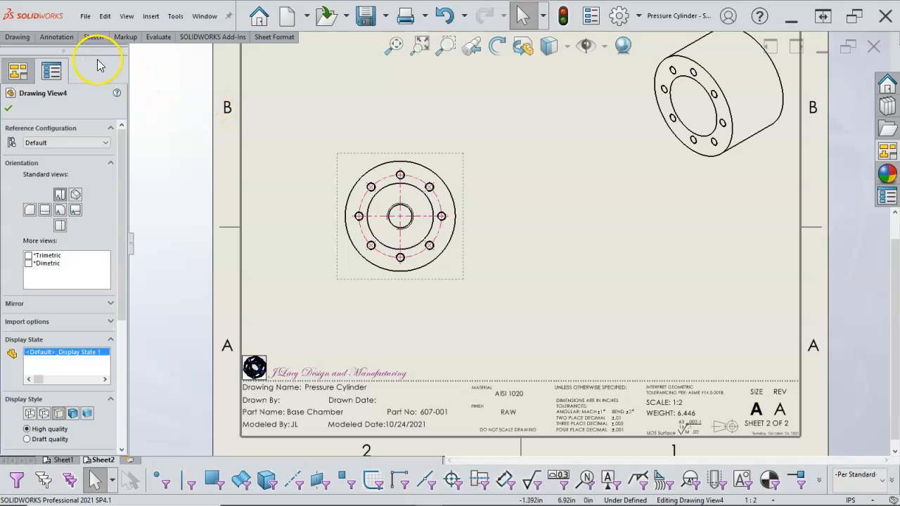
{"action": "left_click", "coordinate": [18, 38]}
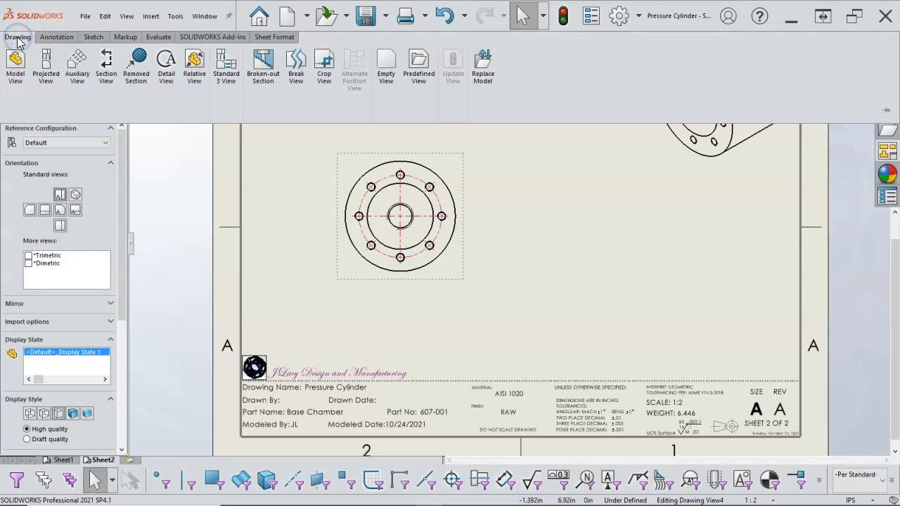
{"action": "left_click", "coordinate": [105, 67]}
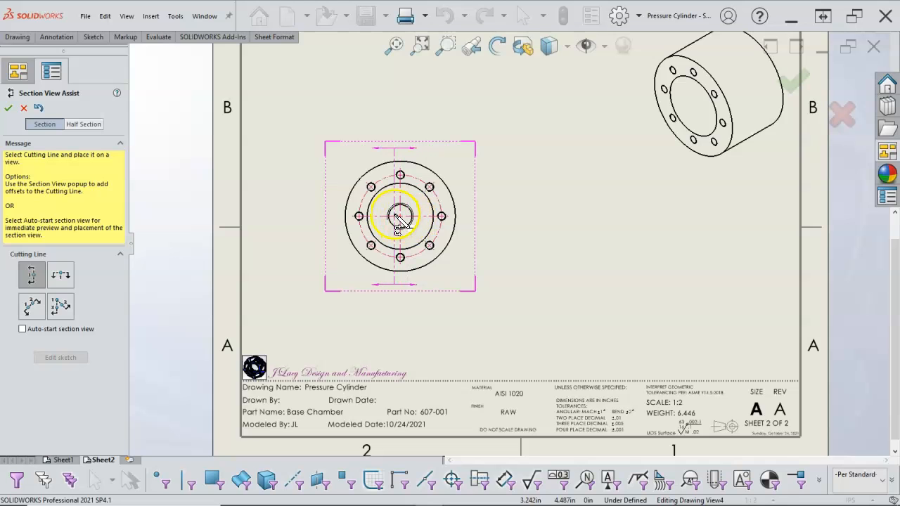
{"action": "left_click", "coordinate": [401, 216]}
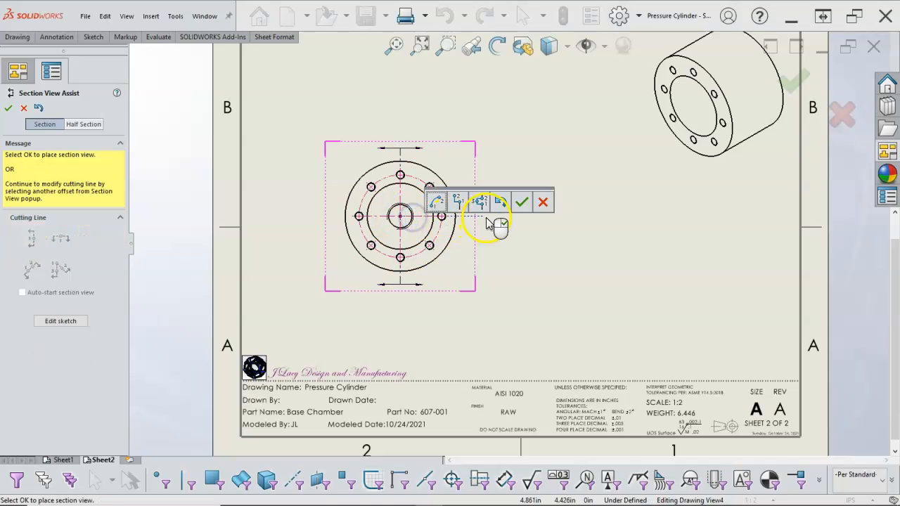
{"action": "left_click", "coordinate": [521, 204]}
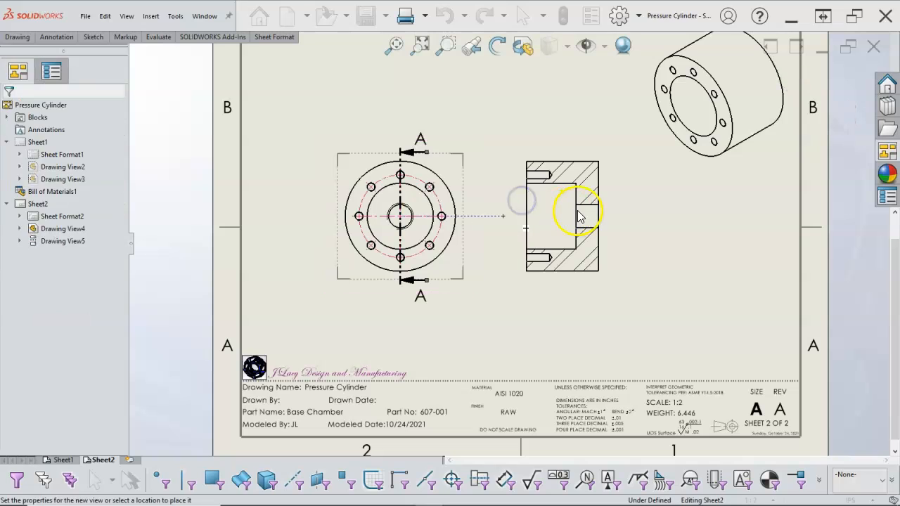
{"action": "left_click", "coordinate": [602, 205]}
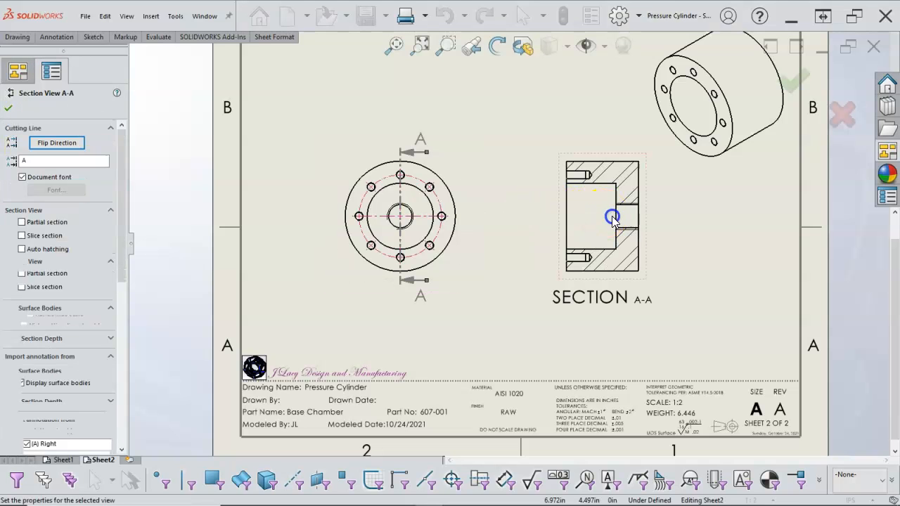
{"action": "left_click", "coordinate": [9, 107]}
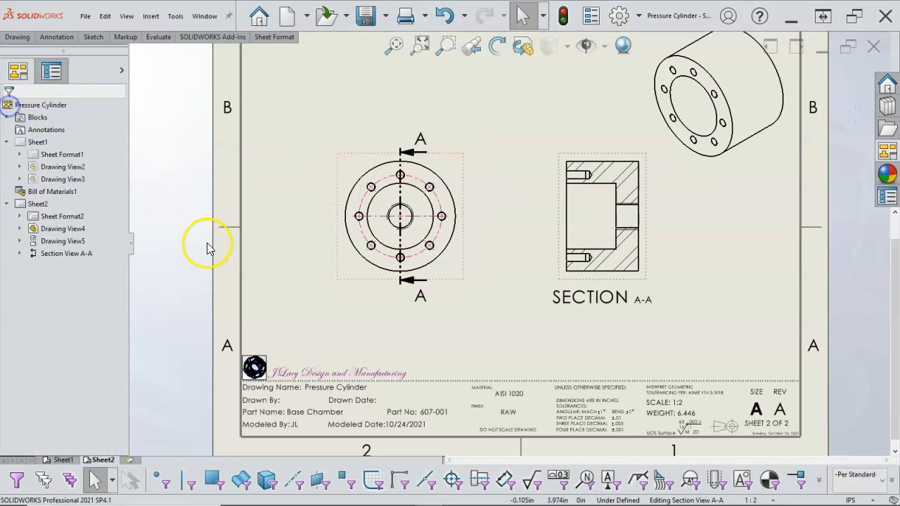
- Move the SECTION A-A label down to just above the title block
{"action": "left_click_drag", "start_coordinate": [568, 307], "coordinate": [575, 357]}
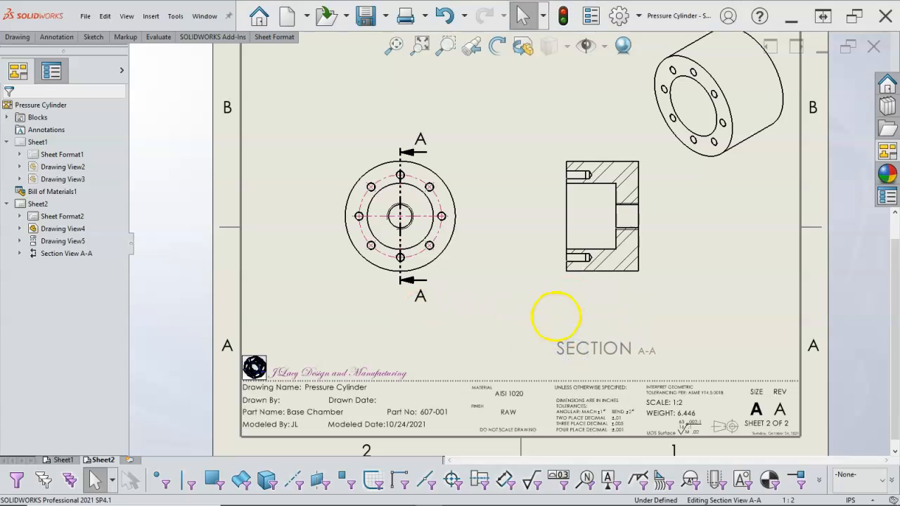
{"action": "left_click", "coordinate": [555, 316]}
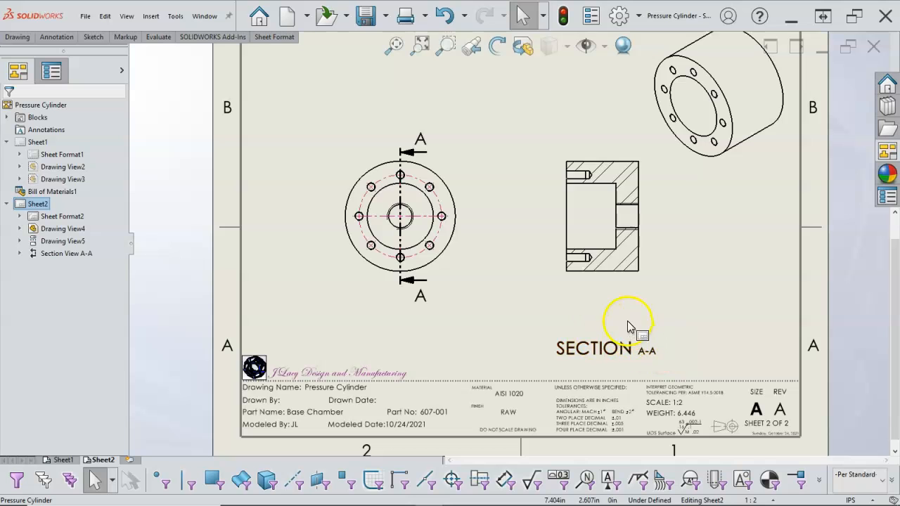
{"action": "key", "text": "f"}
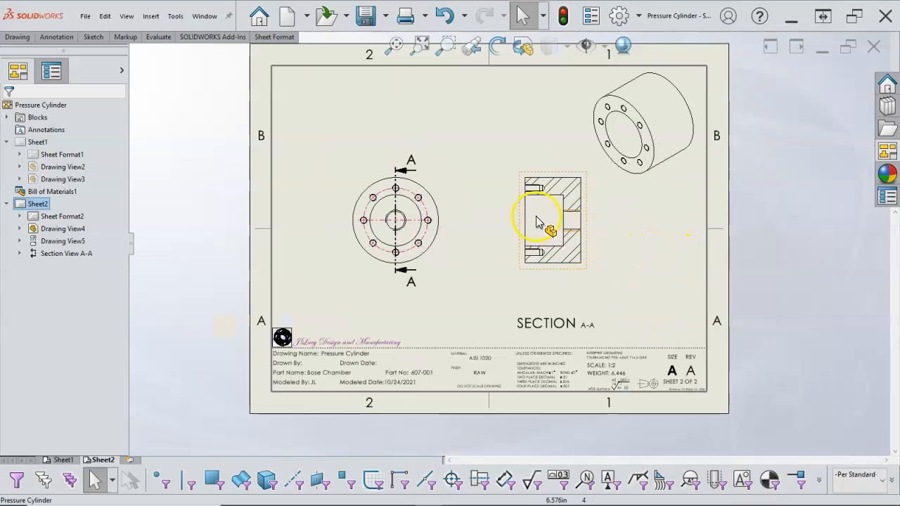
{"action": "scroll", "coordinate": [525, 166], "scroll_direction": "down", "scroll_amount": 2}
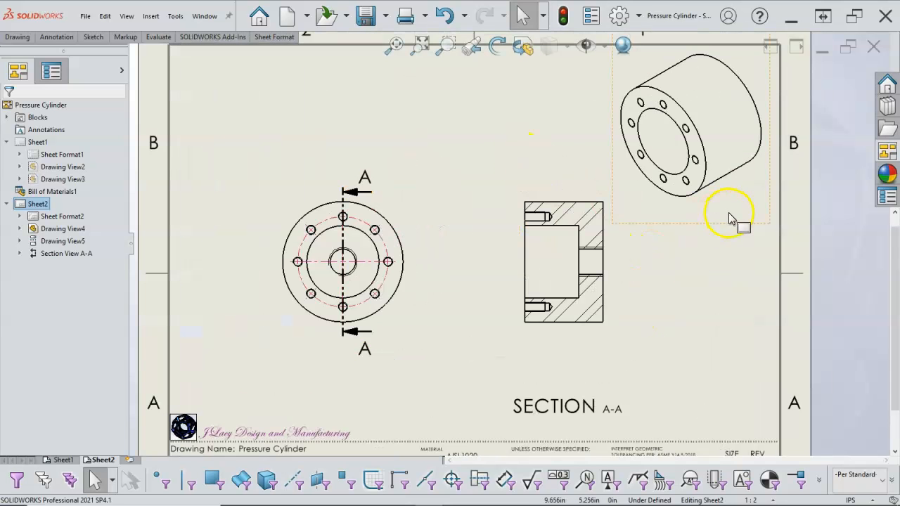
- Try a sheet scale of 1:5 on Sheet2 and restore it to 1:2
{"action": "left_click", "coordinate": [729, 214]}
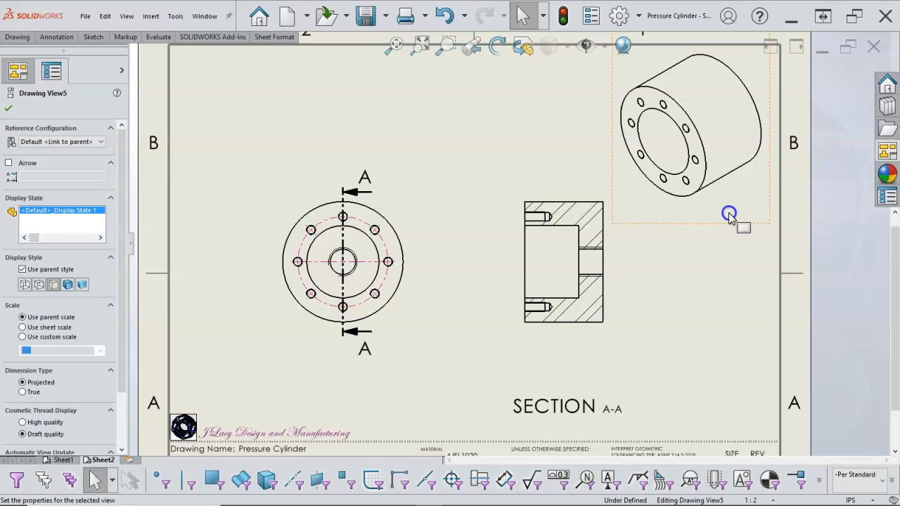
{"action": "left_click", "coordinate": [765, 499]}
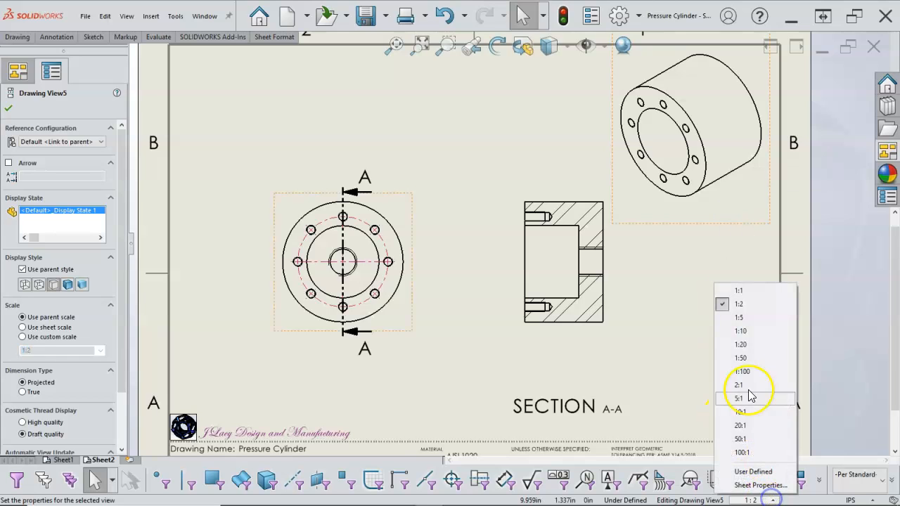
{"action": "left_click", "coordinate": [743, 317]}
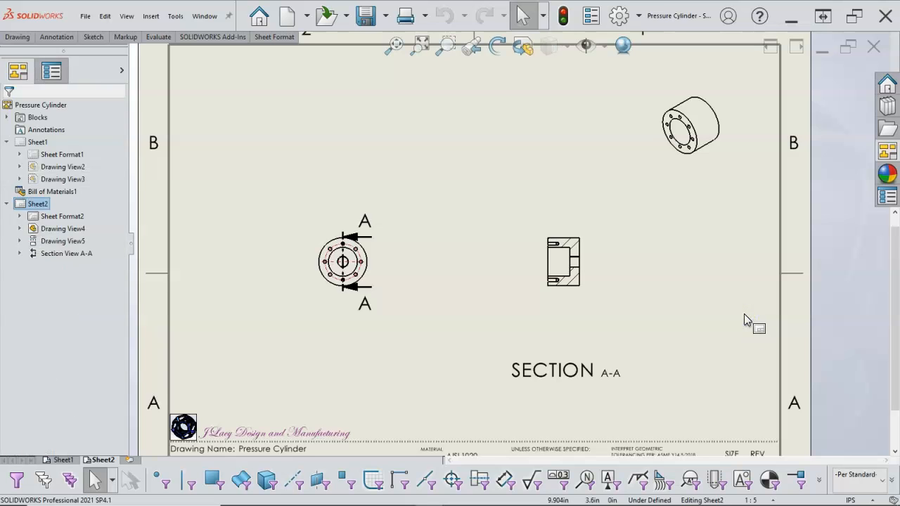
{"action": "left_click", "coordinate": [768, 499]}
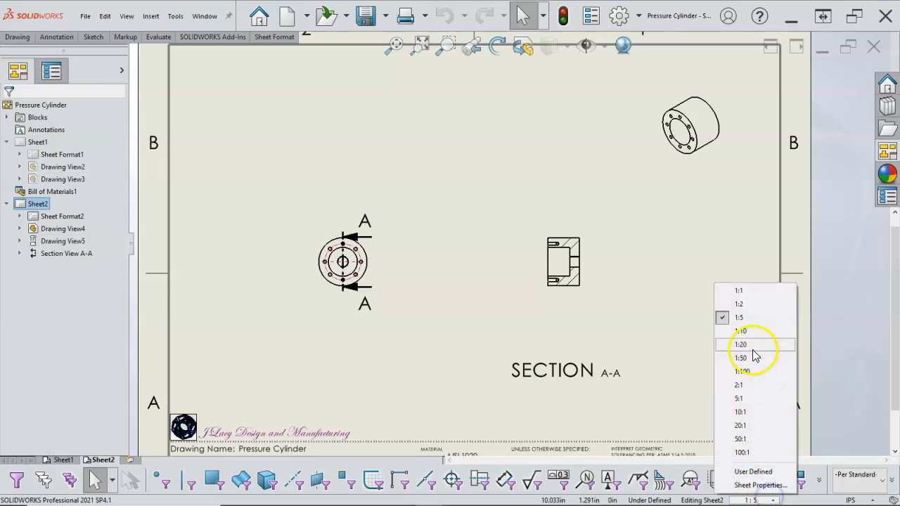
{"action": "left_click", "coordinate": [739, 304]}
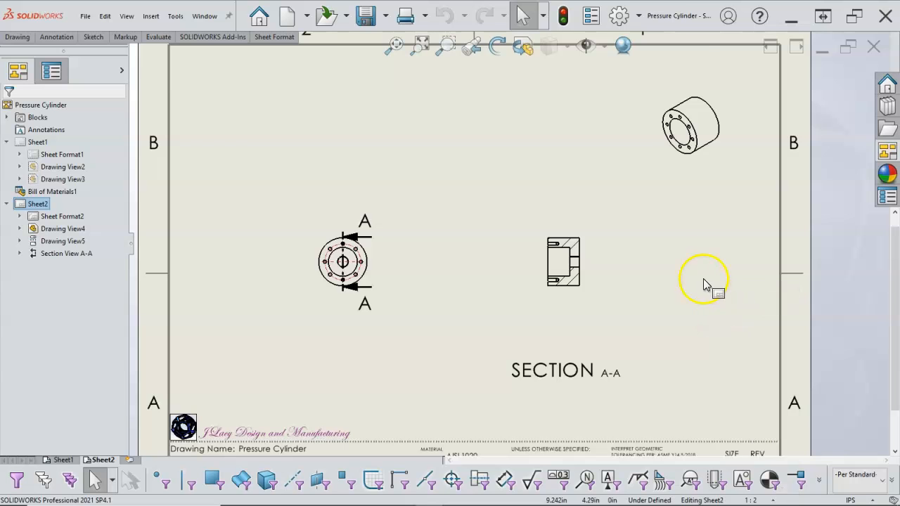
- Give the isometric view a custom scale of 1:5 and move it farther into the sheet's upper right corner
{"action": "left_click", "coordinate": [302, 243]}
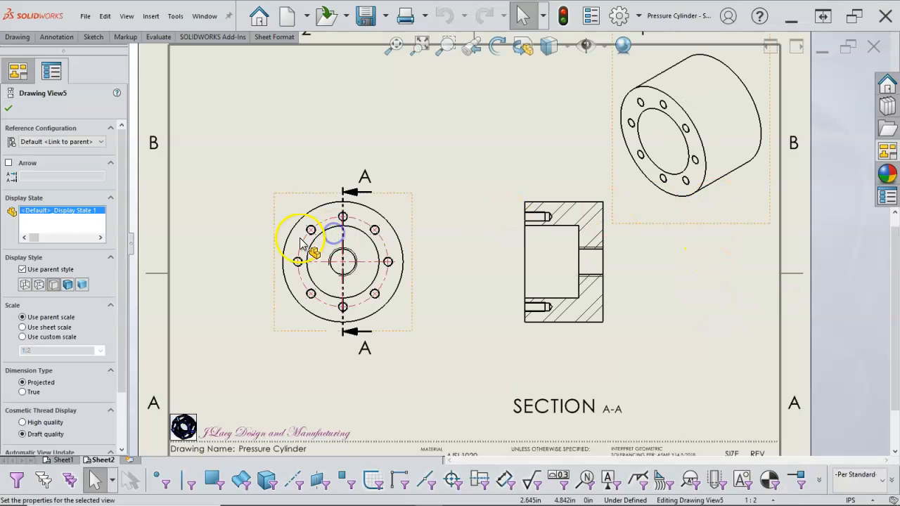
{"action": "left_click", "coordinate": [102, 350]}
{"action": "left_click", "coordinate": [32, 375]}
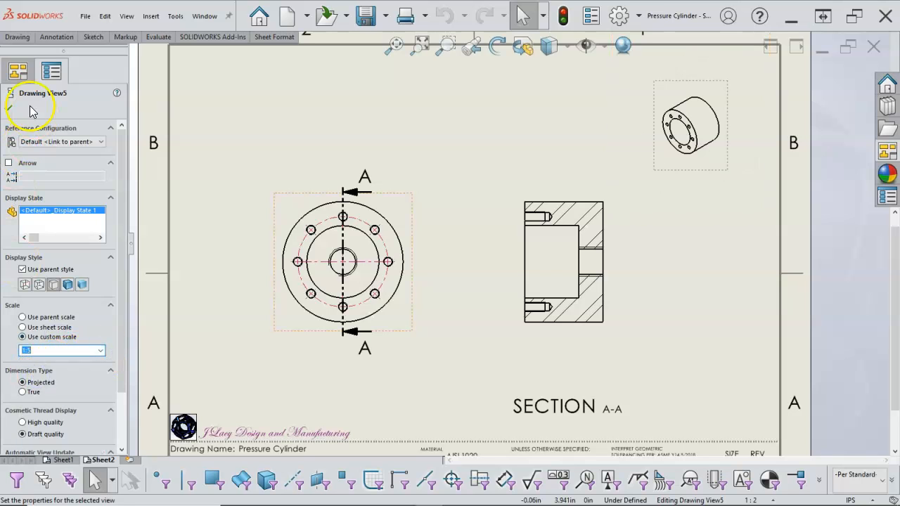
{"action": "left_click", "coordinate": [11, 108]}
{"action": "left_click_drag", "start_coordinate": [695, 179], "coordinate": [731, 144]}
{"action": "left_click", "coordinate": [673, 207]}
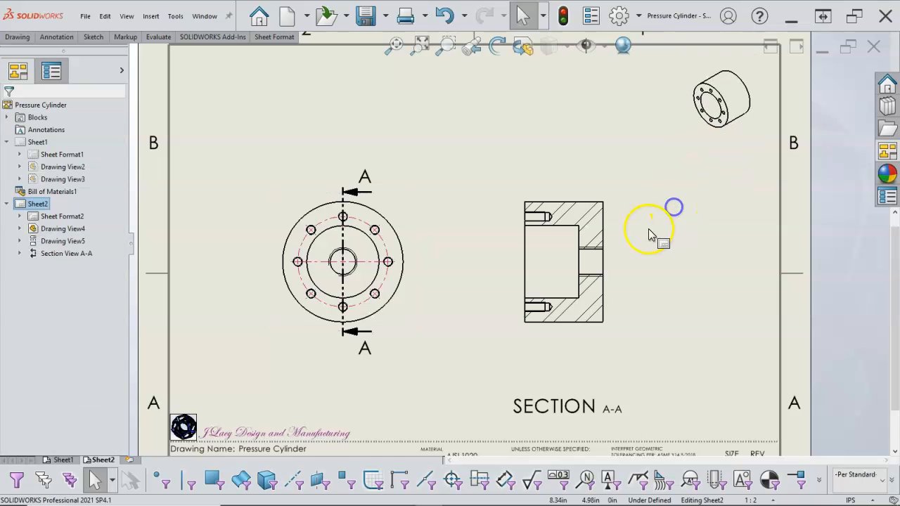
- Add a third sheet to the drawing and load Gasket.SLDPRT into the View Palette
{"action": "key", "text": "f"}
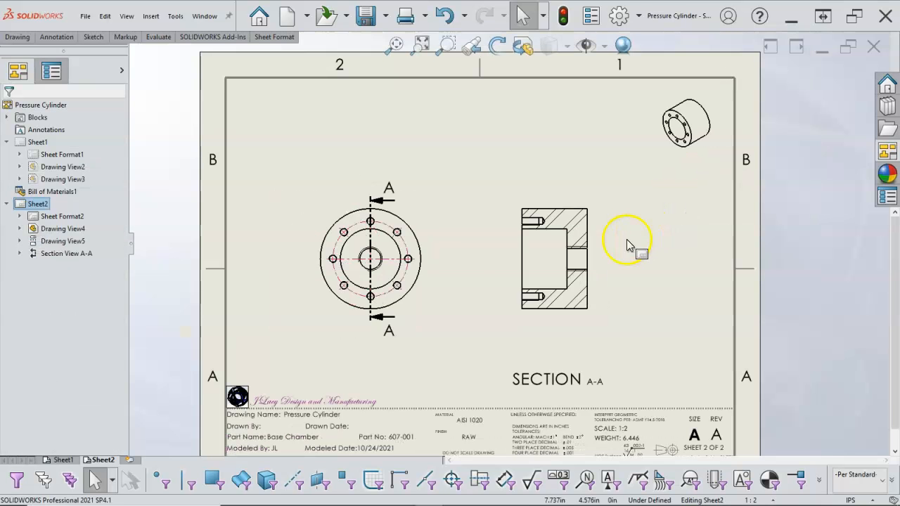
{"action": "left_click", "coordinate": [130, 459]}
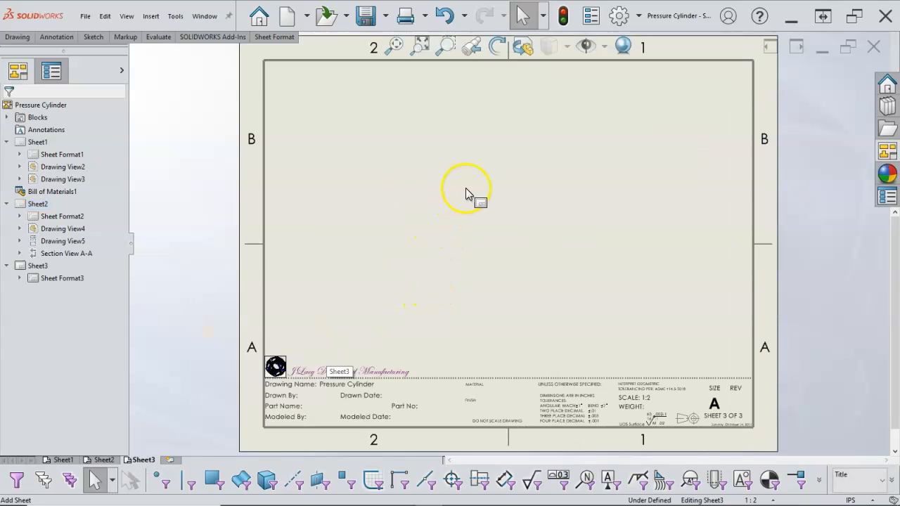
{"action": "key", "text": "f"}
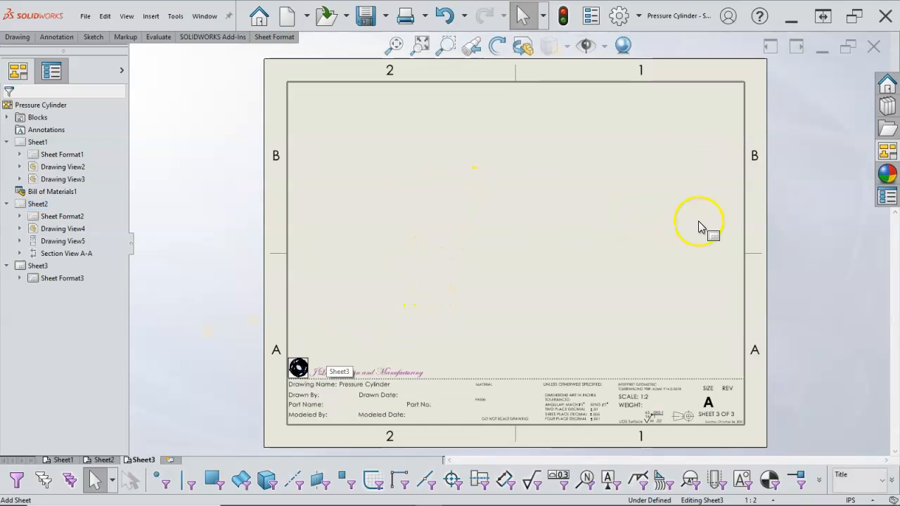
{"action": "left_click", "coordinate": [894, 153]}
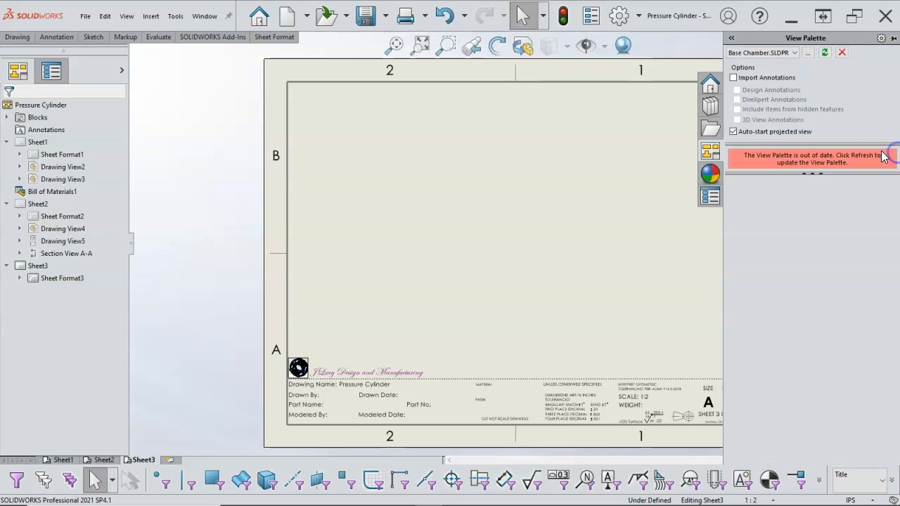
{"action": "left_click", "coordinate": [808, 54]}
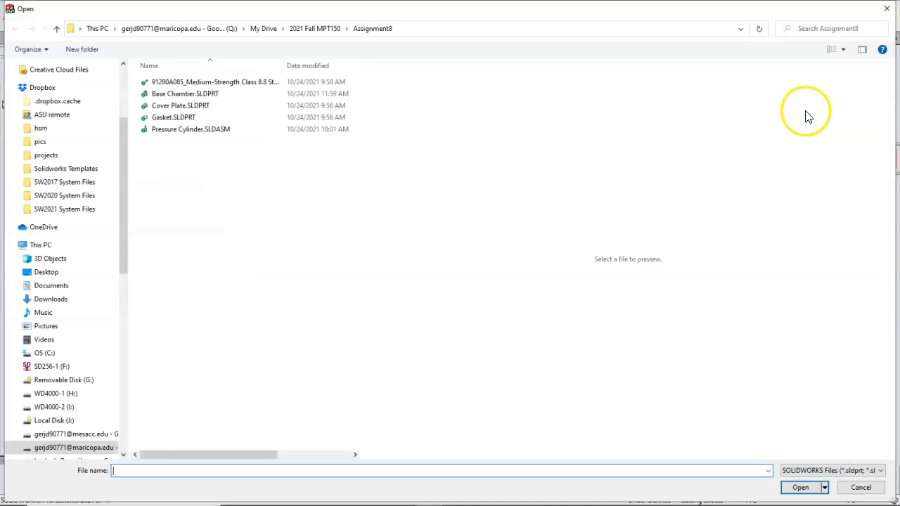
{"action": "left_click", "coordinate": [168, 118]}
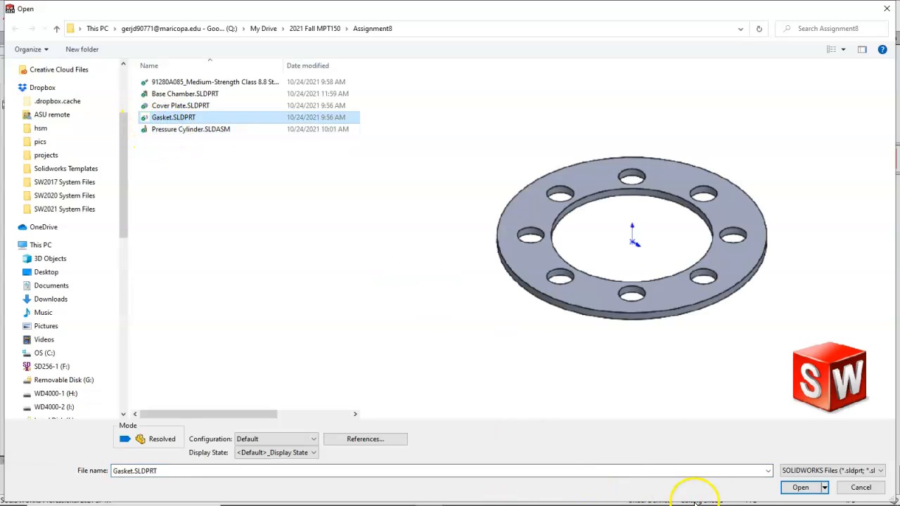
{"action": "left_click", "coordinate": [795, 487]}
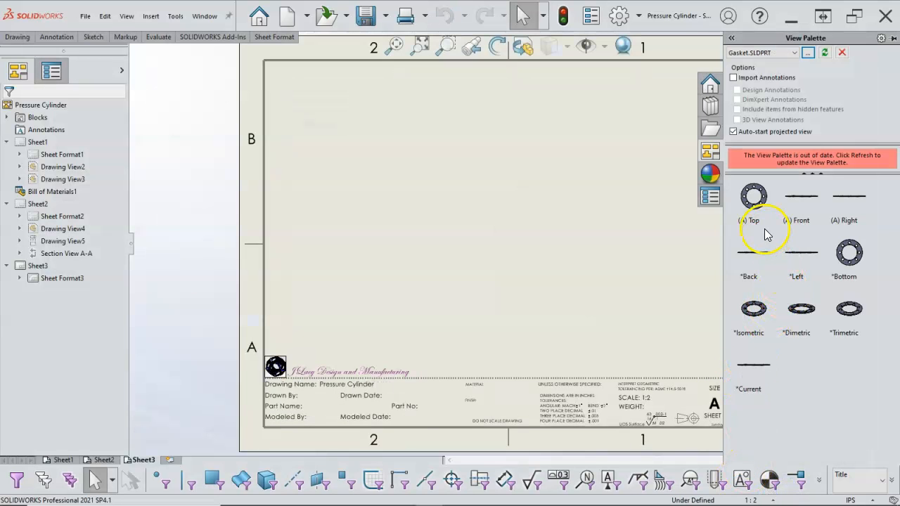
- Place only the Gasket's top view in the left half of Sheet3 and set the active drawing layer to -Per Standard-
{"action": "left_click_drag", "start_coordinate": [759, 207], "coordinate": [405, 228]}
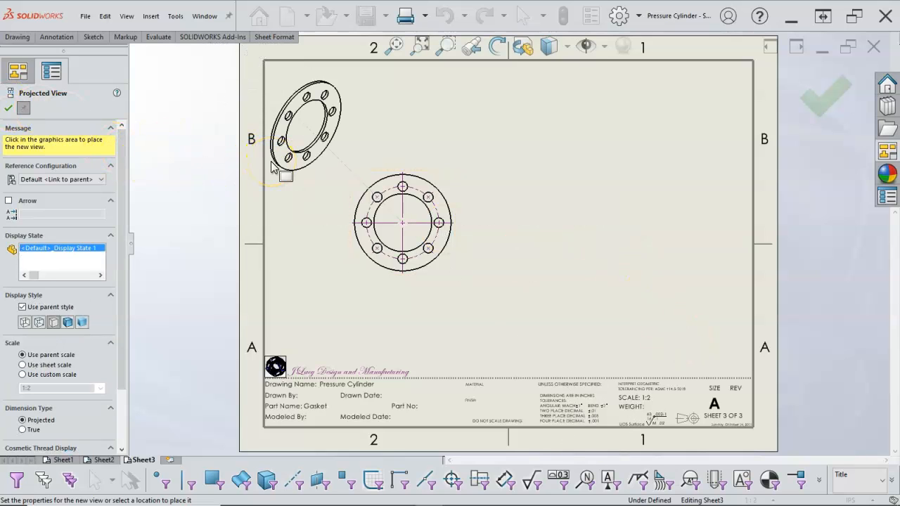
{"action": "key", "text": "Escape"}
{"action": "left_click", "coordinate": [881, 479]}
{"action": "left_click", "coordinate": [854, 404]}
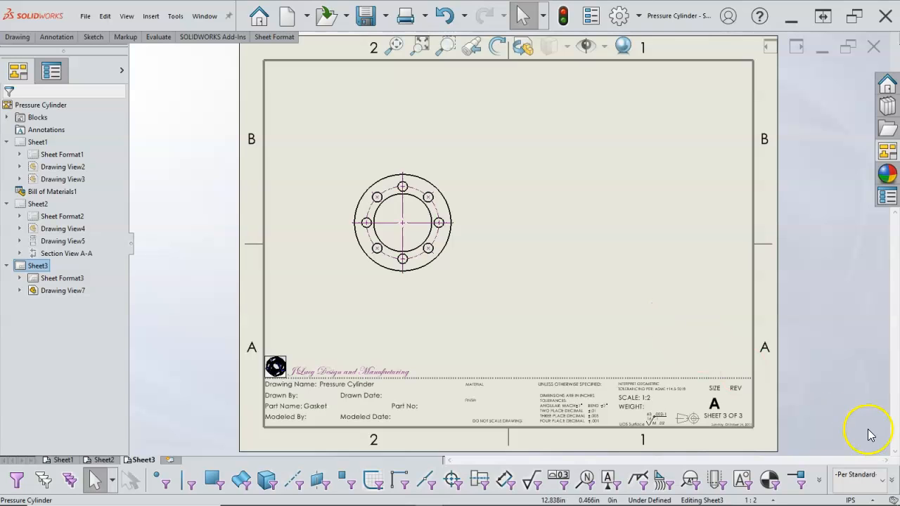
- Add a fourth sheet with its active layer set to -Per Standard- and switch back to Sheet3
{"action": "left_click", "coordinate": [169, 461]}
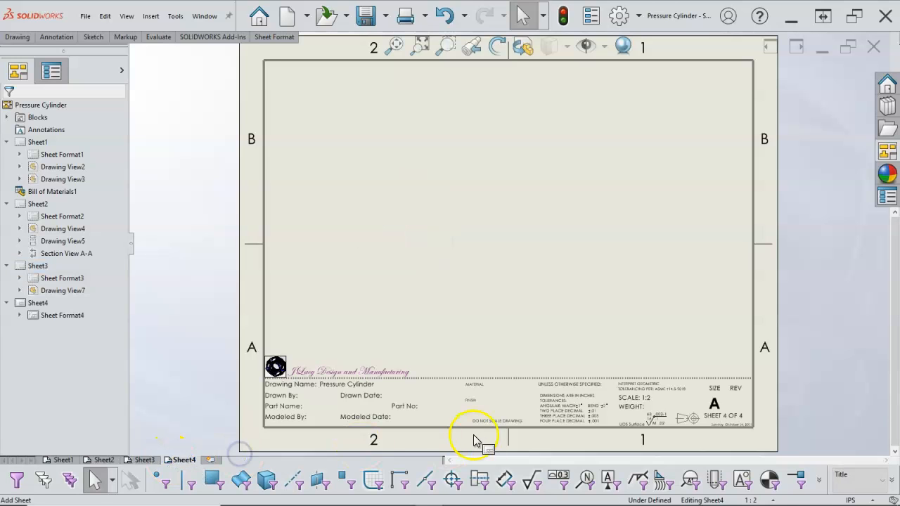
{"action": "left_click", "coordinate": [884, 481]}
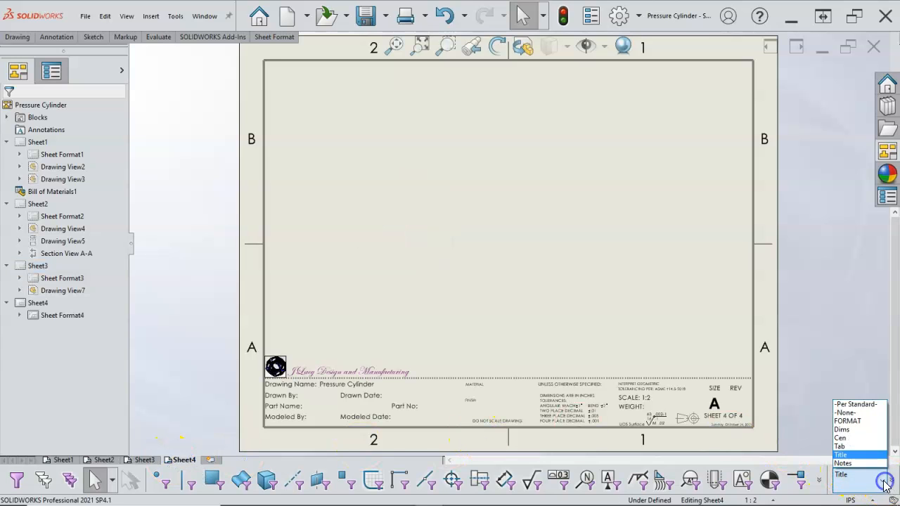
{"action": "left_click", "coordinate": [855, 406]}
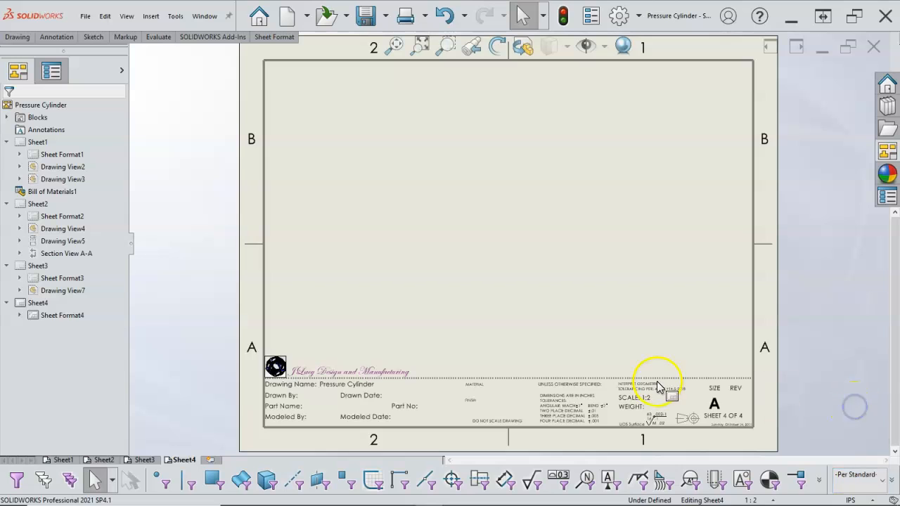
{"action": "left_click", "coordinate": [648, 343]}
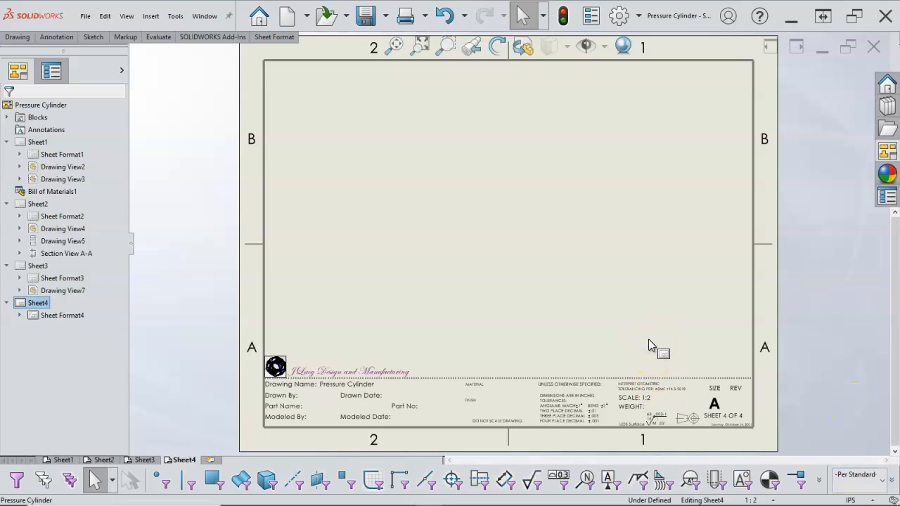
{"action": "left_click", "coordinate": [411, 237]}
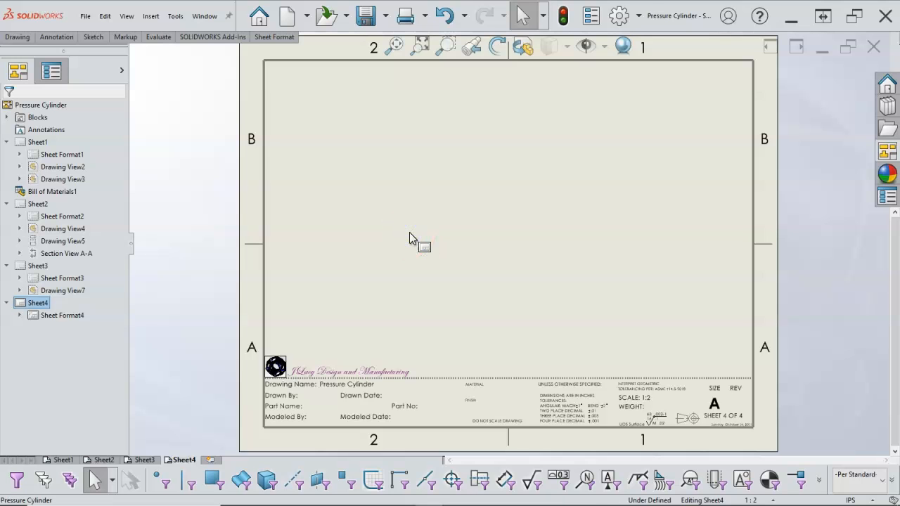
{"action": "left_click", "coordinate": [144, 460]}
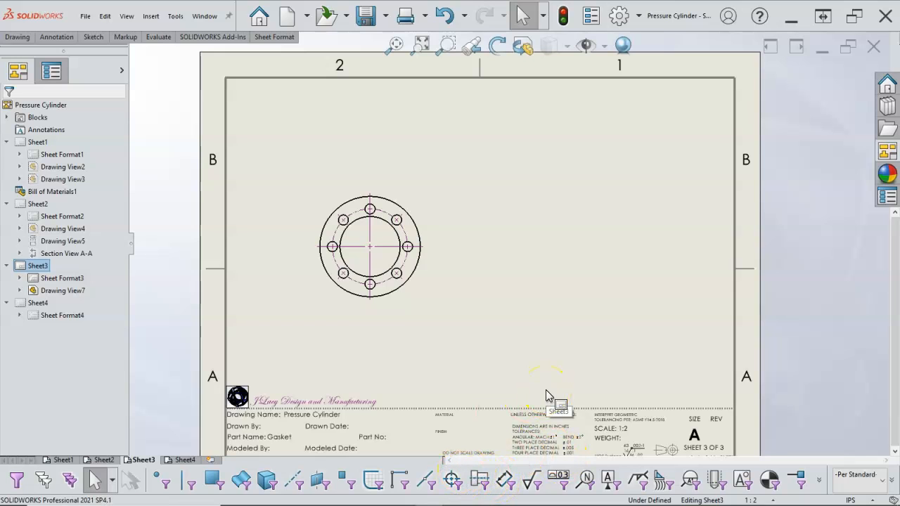
- Select all center marks on the Gasket's top view and reassign them from the Title layer to the center mark layer
{"action": "left_click", "coordinate": [452, 480]}
{"action": "left_click", "coordinate": [450, 337]}
{"action": "left_click_drag", "start_coordinate": [278, 156], "coordinate": [483, 323]}
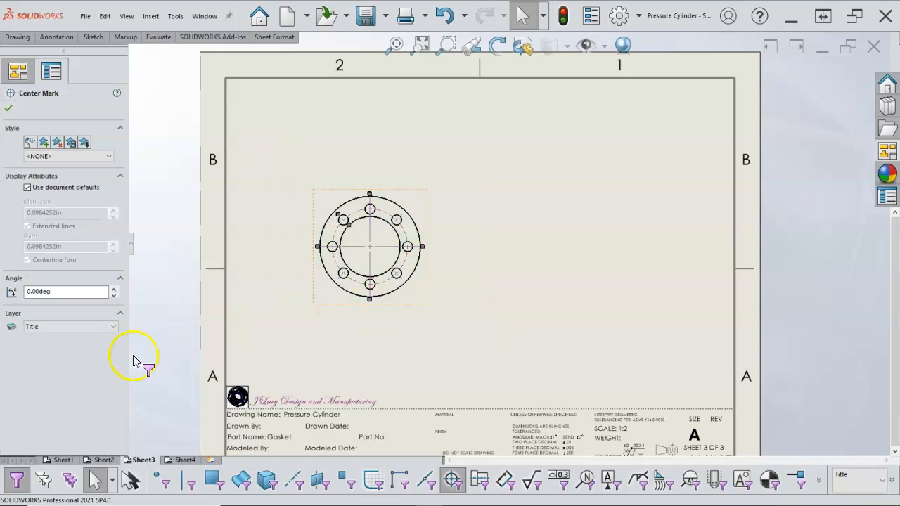
{"action": "left_click", "coordinate": [98, 327]}
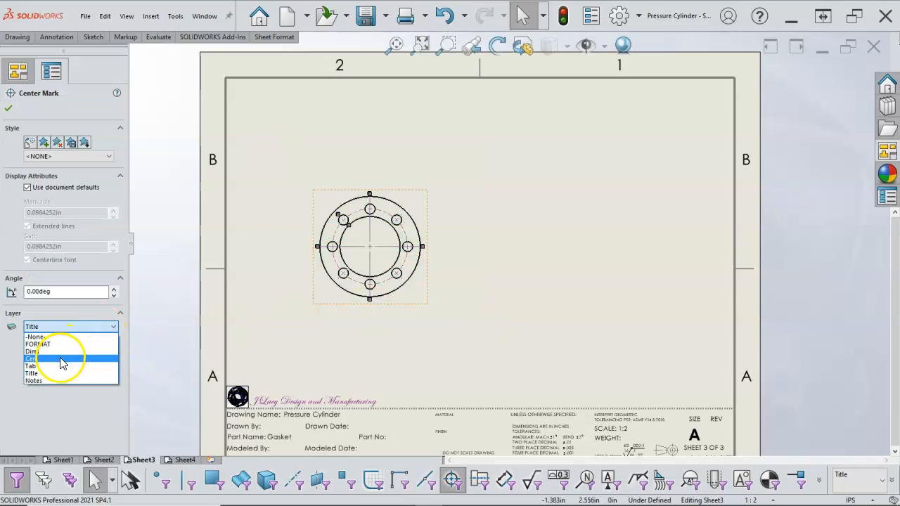
{"action": "left_click", "coordinate": [60, 359]}
{"action": "left_click", "coordinate": [9, 107]}
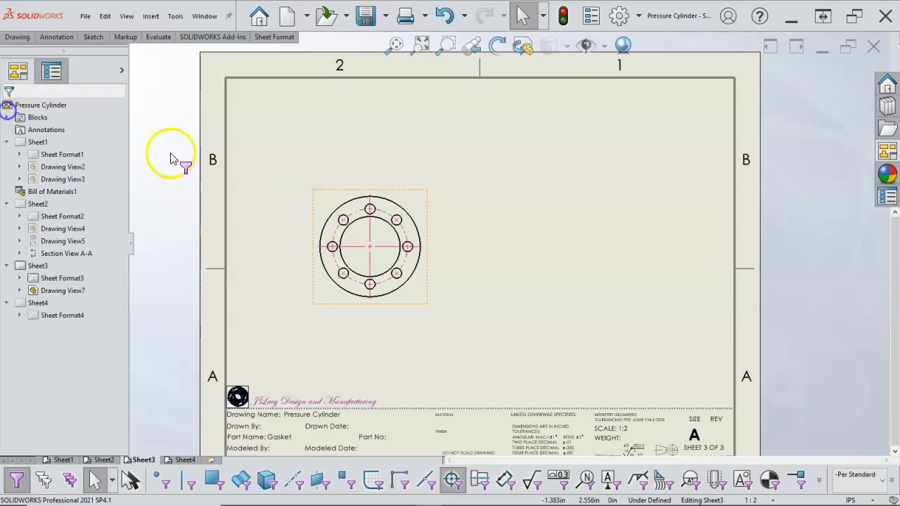
{"action": "left_click", "coordinate": [480, 198]}
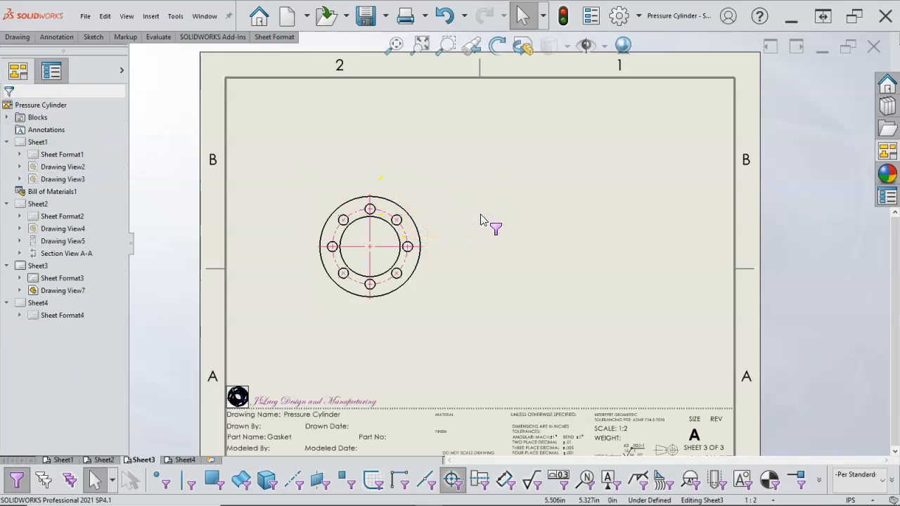
{"action": "key", "text": "F6"}
- Project a right side view and an isometric view from the Gasket's top view
{"action": "left_click", "coordinate": [422, 203]}
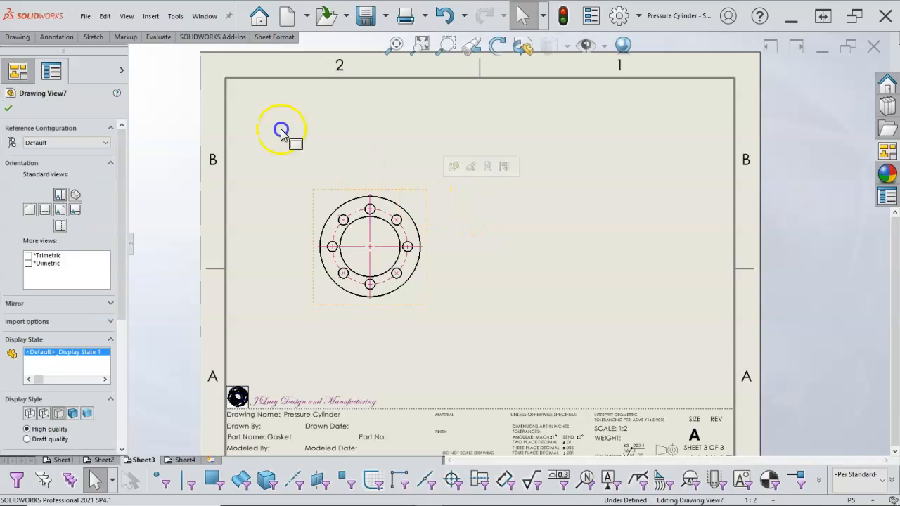
{"action": "left_click", "coordinate": [17, 36]}
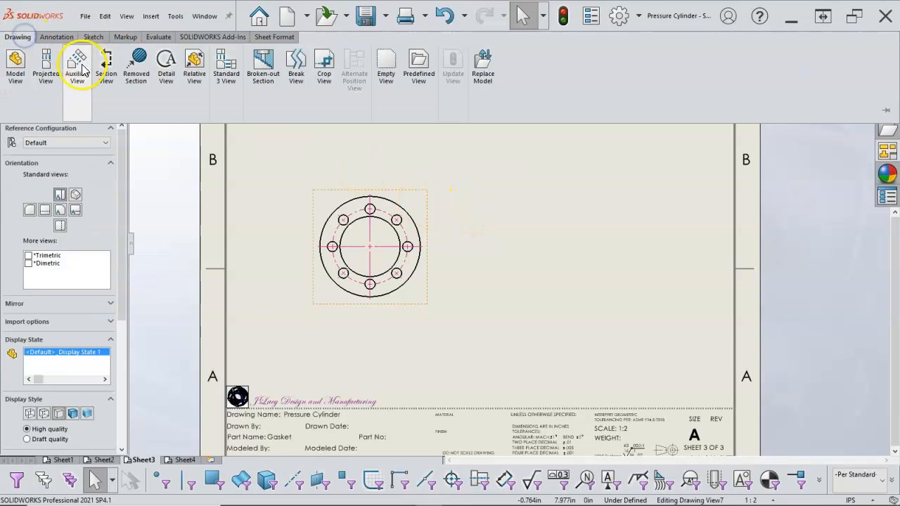
{"action": "left_click", "coordinate": [46, 67]}
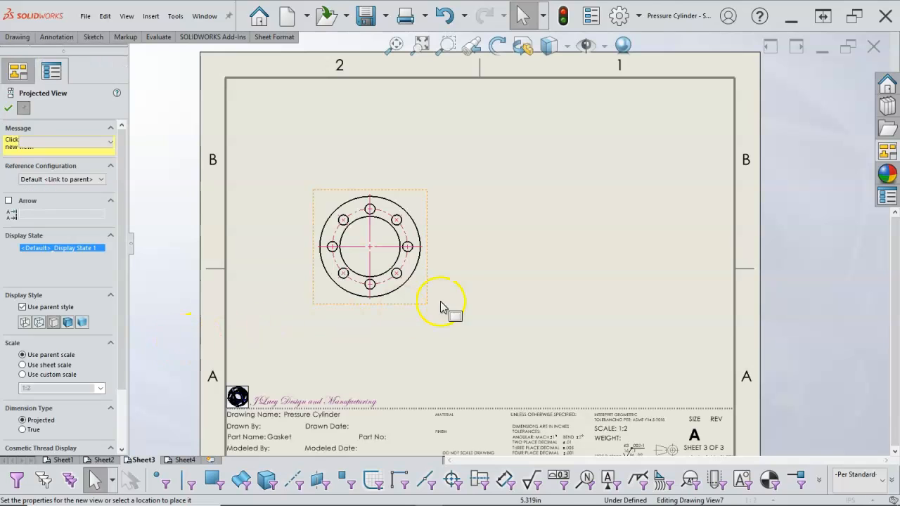
{"action": "left_click", "coordinate": [525, 261]}
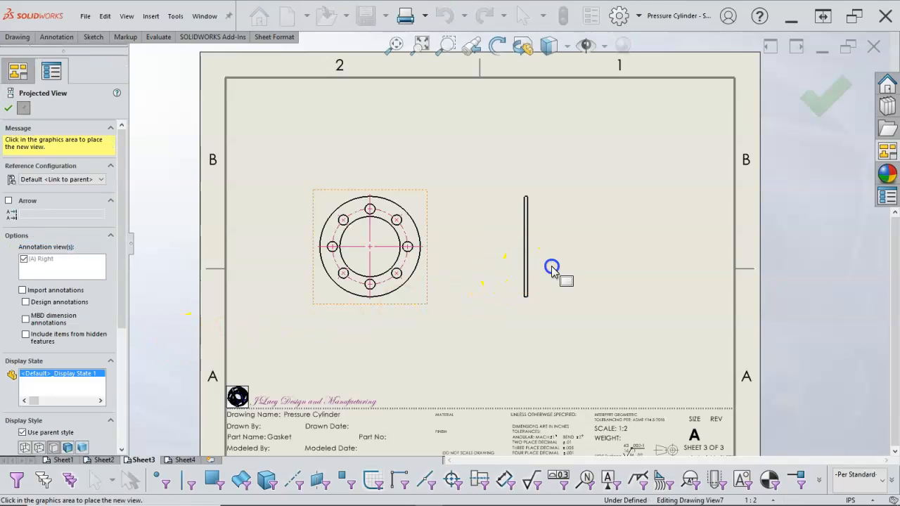
{"action": "left_click", "coordinate": [472, 163]}
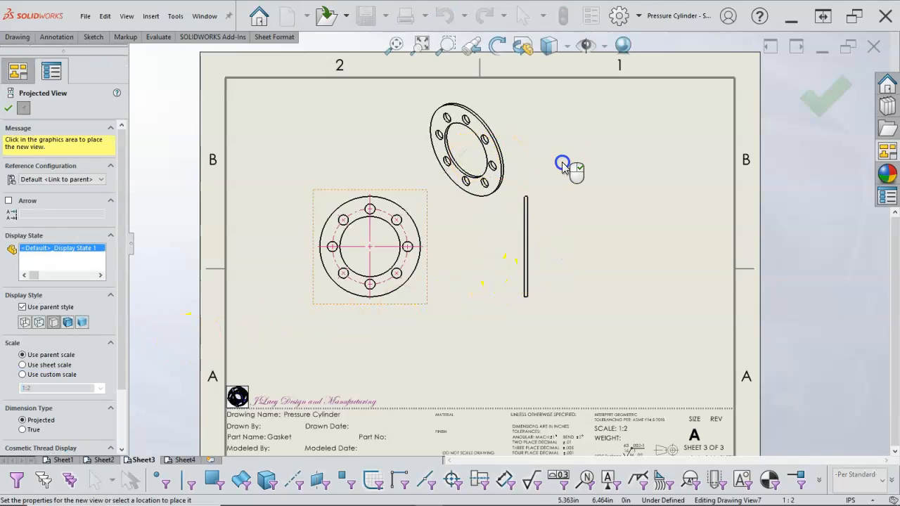
{"action": "left_click", "coordinate": [826, 105]}
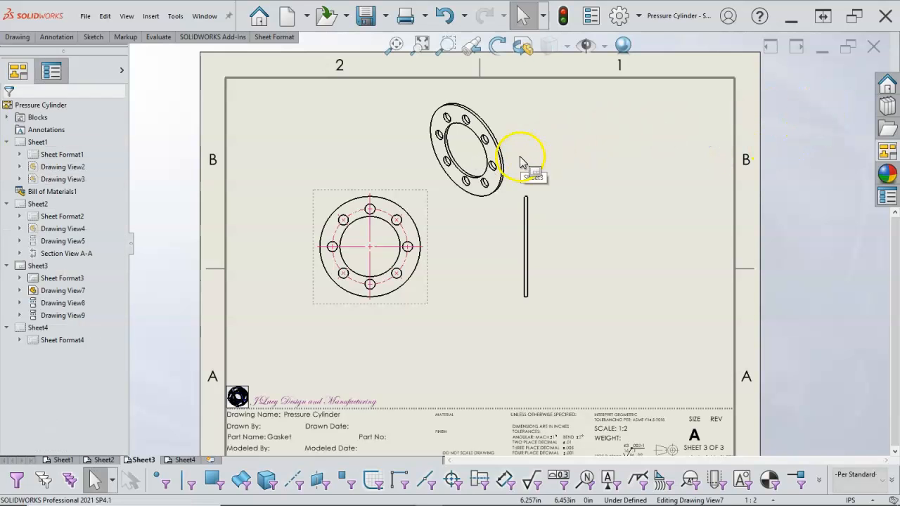
- Arrange the Gasket views with the isometric in the sheet's upper right corner and the other two nearer the center, and switch to Sheet4
{"action": "mouse_move", "coordinate": [518, 166]}
{"action": "left_mouse_down"}
{"action": "mouse_move", "coordinate": [728, 152]}
{"action": "mouse_move", "coordinate": [713, 158]}
{"action": "left_mouse_up"}
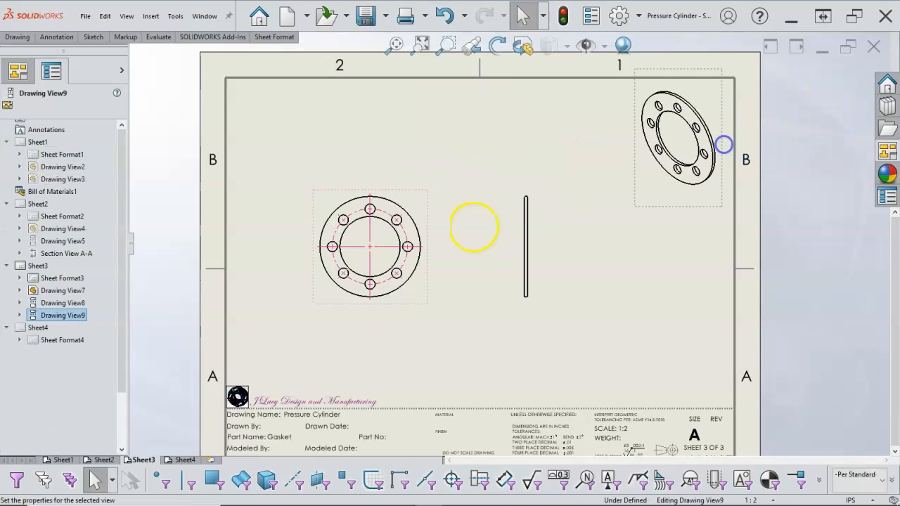
{"action": "left_click_drag", "start_coordinate": [430, 288], "coordinate": [482, 297]}
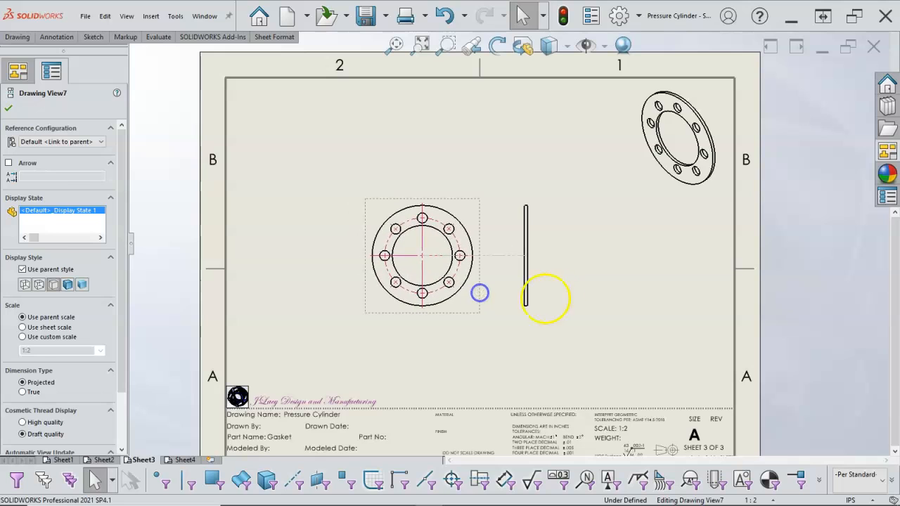
{"action": "mouse_move", "coordinate": [538, 290]}
{"action": "left_mouse_down"}
{"action": "mouse_move", "coordinate": [580, 297]}
{"action": "mouse_move", "coordinate": [565, 294]}
{"action": "left_mouse_up"}
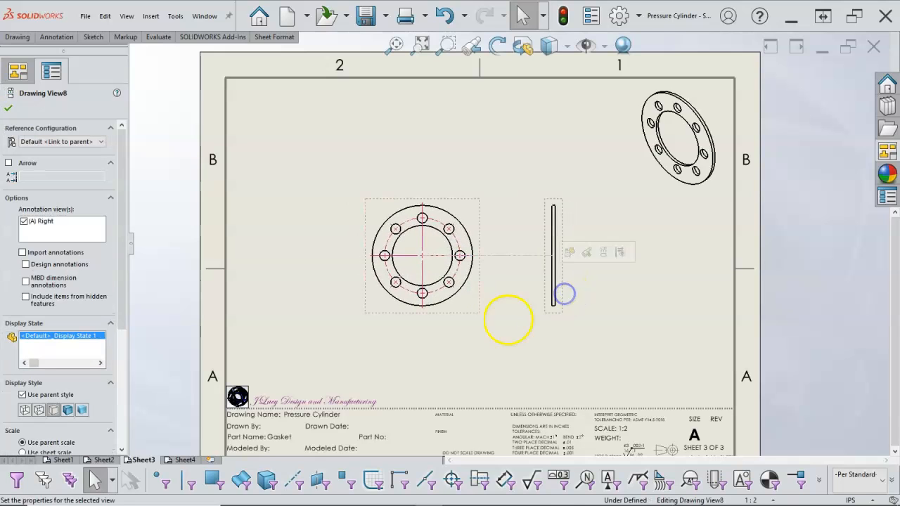
{"action": "left_click", "coordinate": [179, 460]}
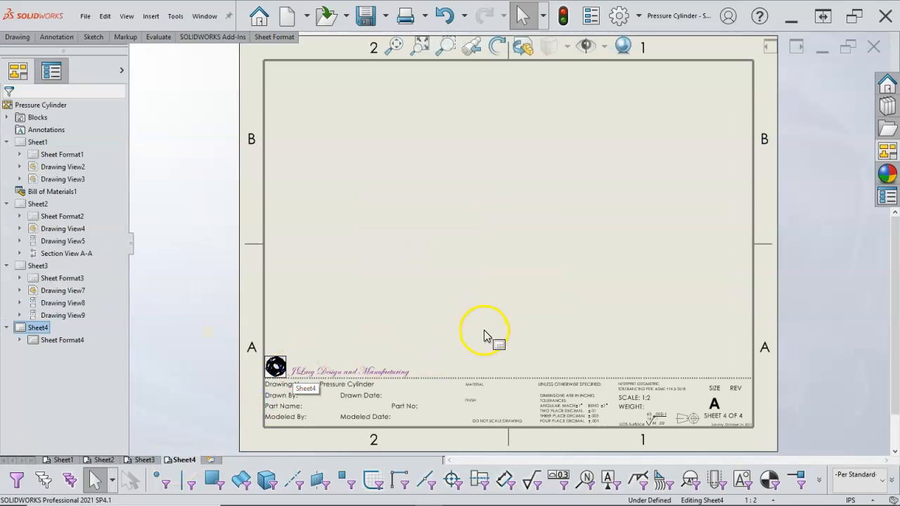
{"action": "left_click", "coordinate": [884, 161]}
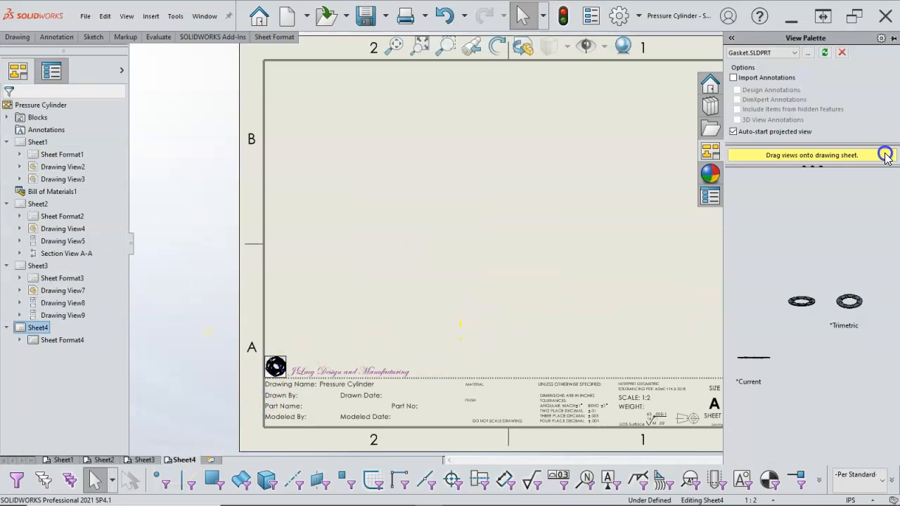
{"action": "left_click", "coordinate": [806, 54]}
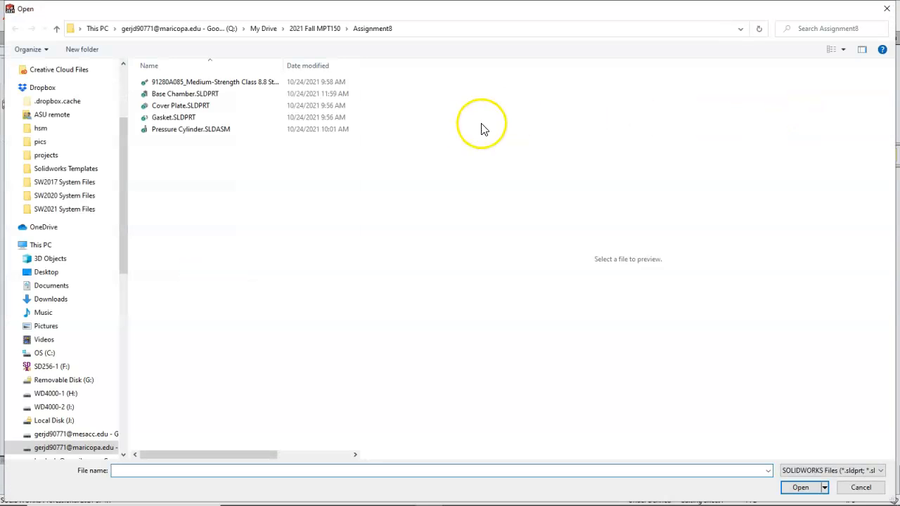
{"action": "left_click", "coordinate": [181, 130]}
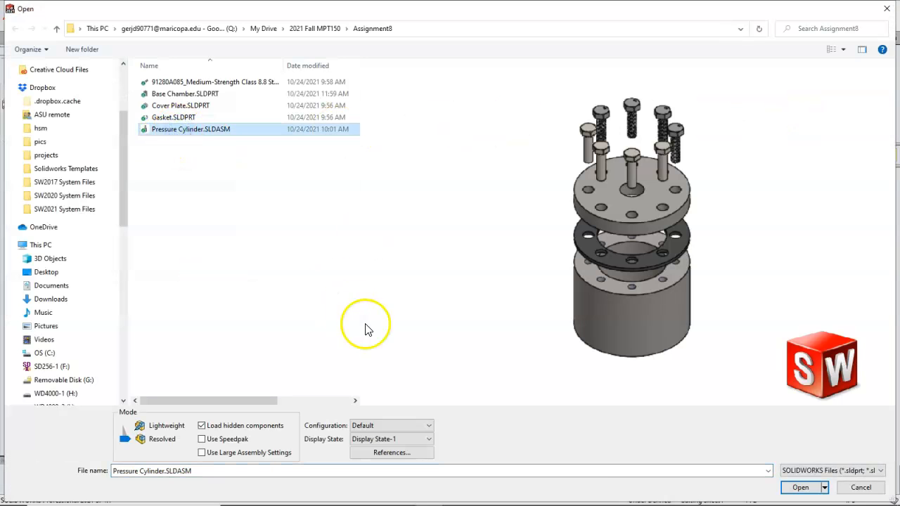
{"action": "left_click", "coordinate": [793, 487]}
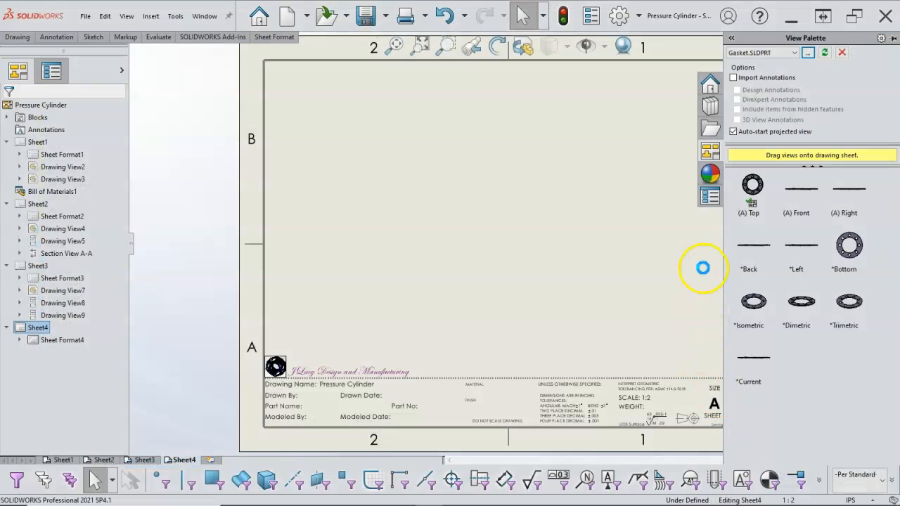
{"action": "left_click_drag", "start_coordinate": [856, 200], "coordinate": [885, 196]}
{"action": "left_click_drag", "start_coordinate": [714, 185], "coordinate": [457, 196]}
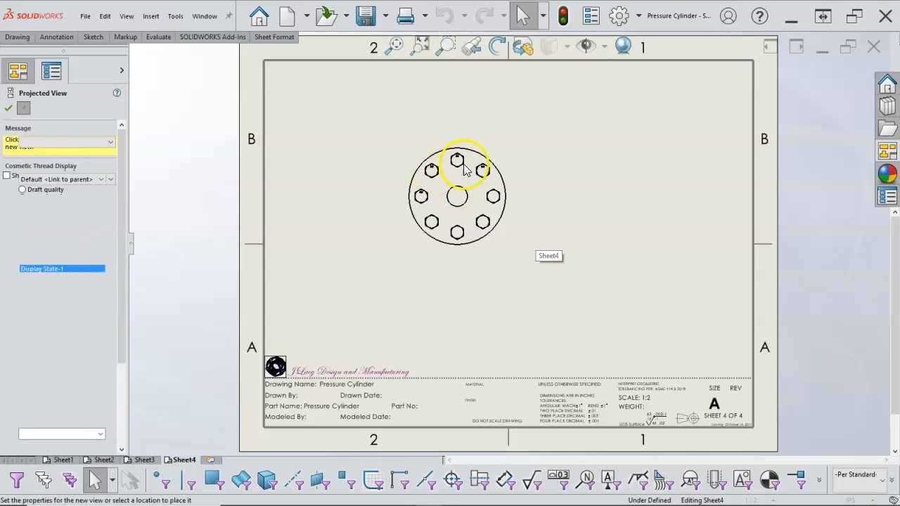
{"action": "key", "text": "Escape"}
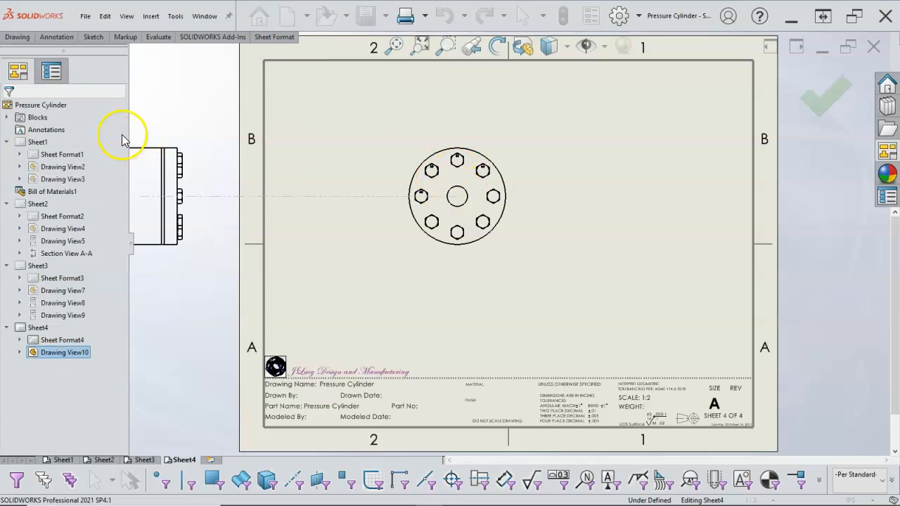
{"action": "left_click", "coordinate": [407, 248]}
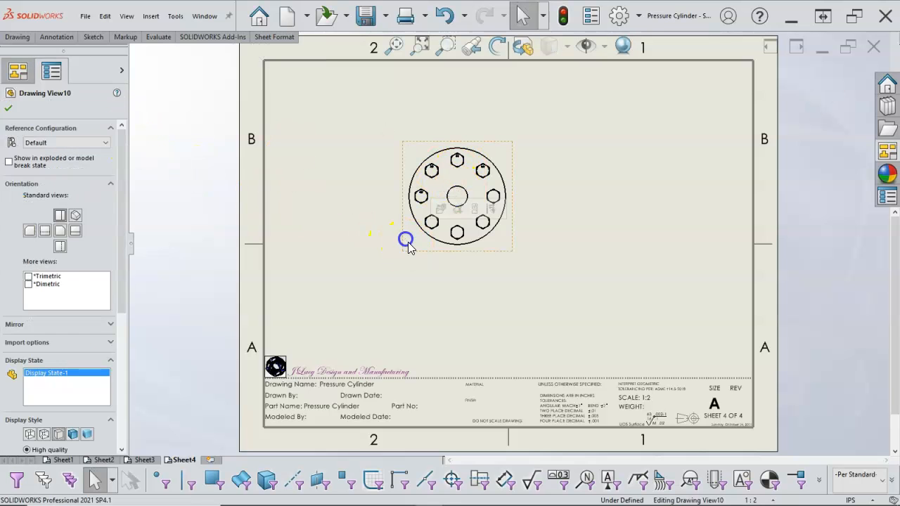
{"action": "key", "text": "Delete"}
{"action": "left_click", "coordinate": [599, 250]}
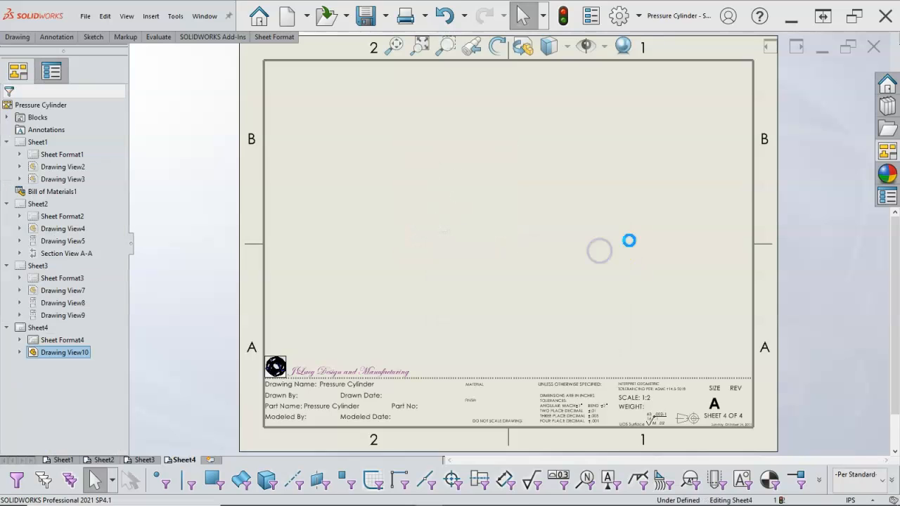
{"action": "left_click", "coordinate": [887, 198]}
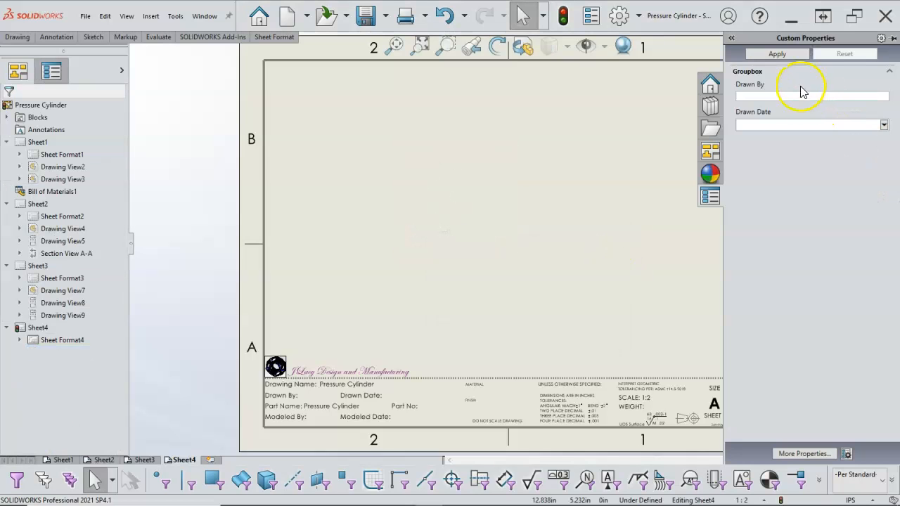
{"action": "left_click", "coordinate": [708, 197]}
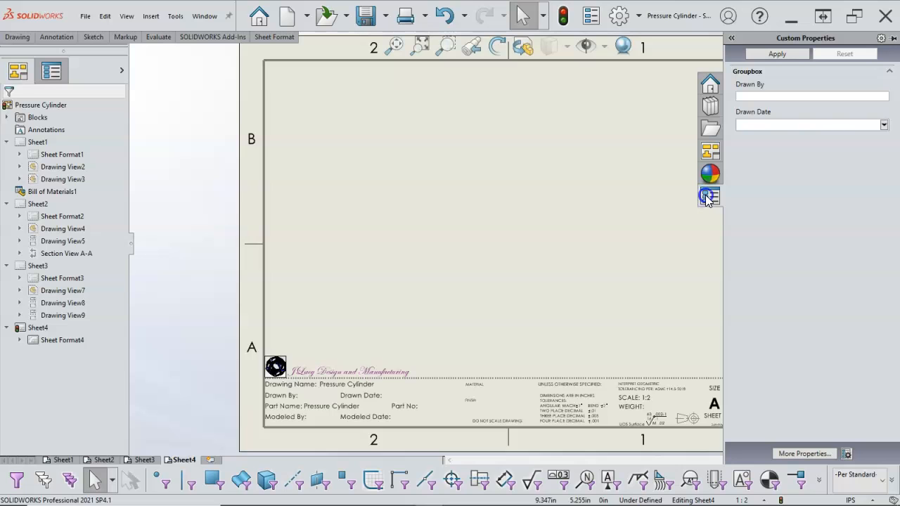
- Load Cover Plate.SLDPRT into the View Palette
{"action": "left_click", "coordinate": [710, 150]}
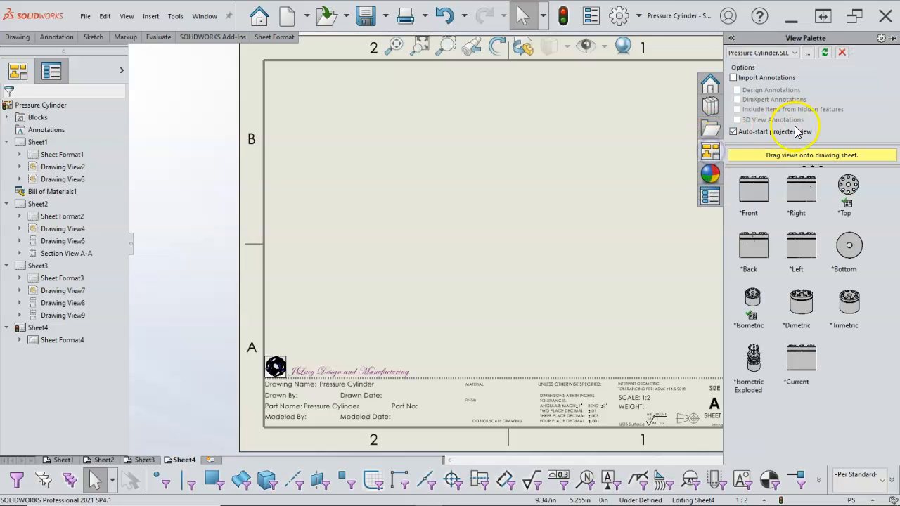
{"action": "left_click", "coordinate": [796, 54]}
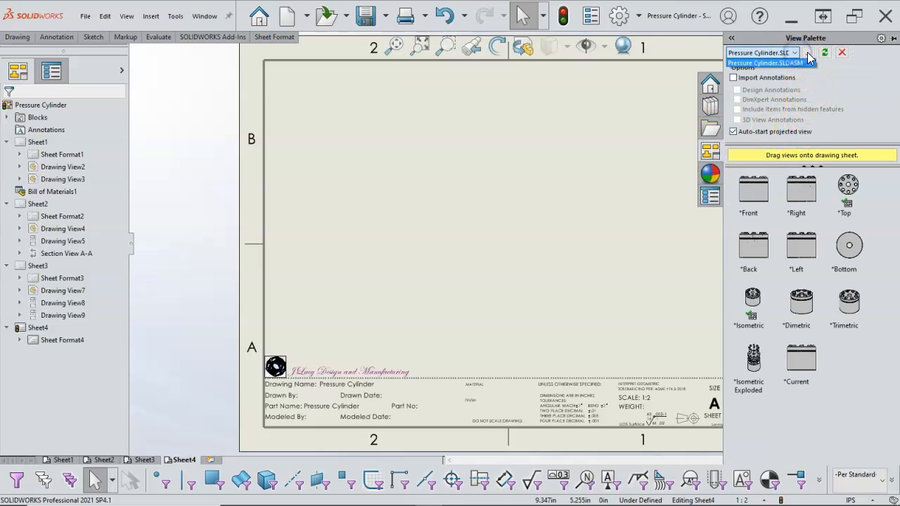
{"action": "left_click", "coordinate": [809, 54]}
{"action": "left_click", "coordinate": [809, 53]}
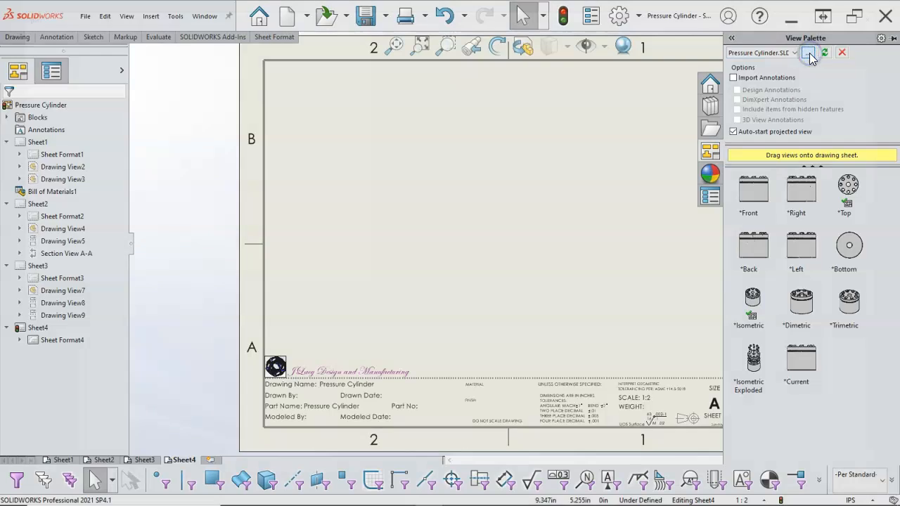
{"action": "left_click", "coordinate": [176, 109]}
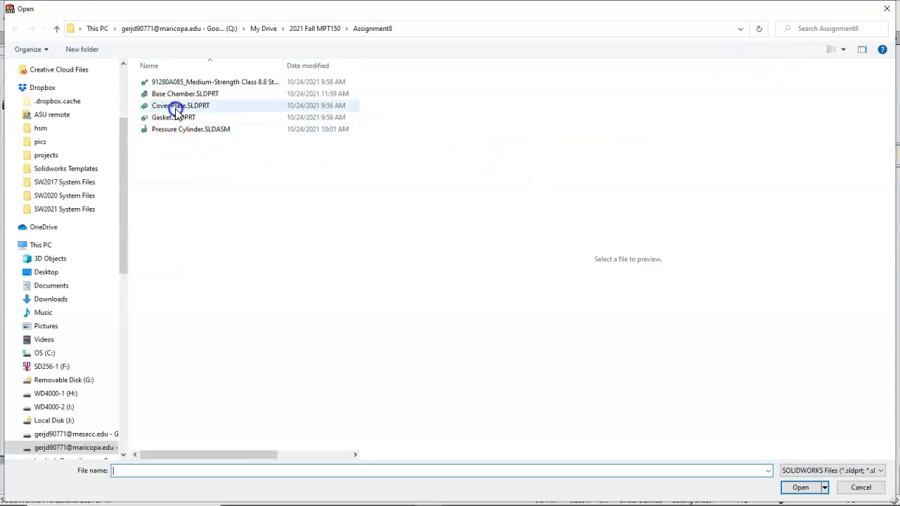
{"action": "left_click", "coordinate": [793, 490]}
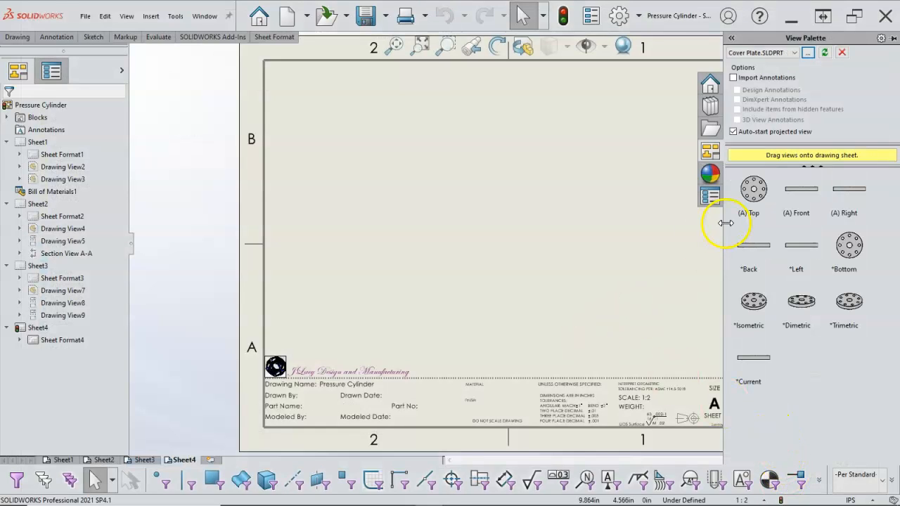
- Place the Cover Plate's top view with projected right side and isometric views on Sheet4, and move the isometric to the sheet's upper right corner
{"action": "left_click_drag", "start_coordinate": [761, 200], "coordinate": [429, 223]}
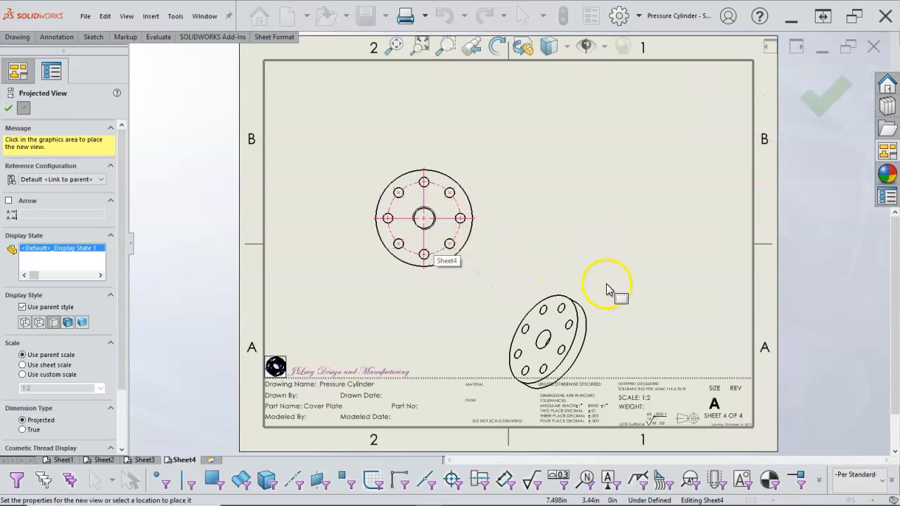
{"action": "left_click", "coordinate": [582, 218]}
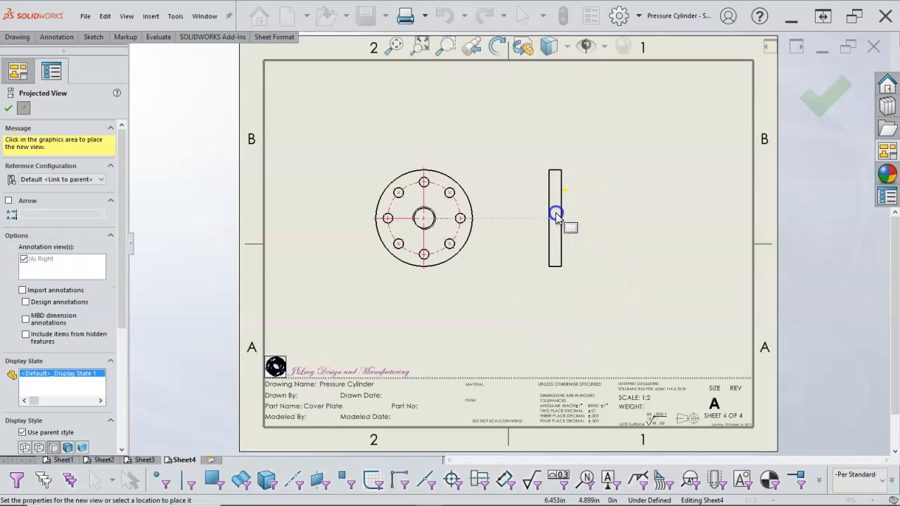
{"action": "left_click", "coordinate": [550, 202]}
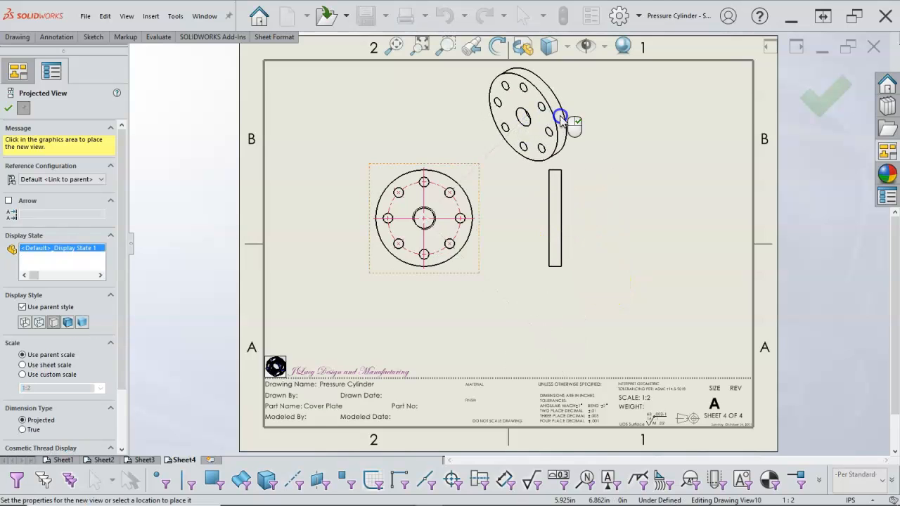
{"action": "left_click", "coordinate": [822, 96]}
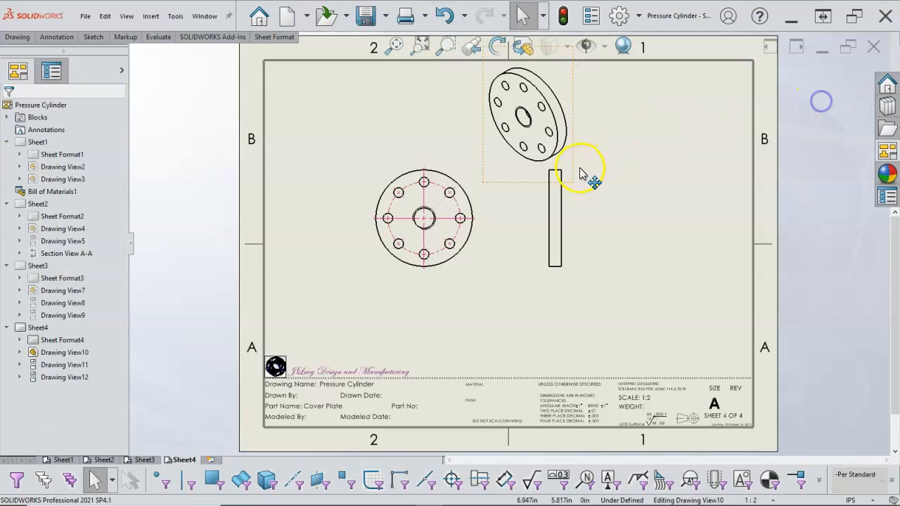
{"action": "left_click", "coordinate": [580, 131]}
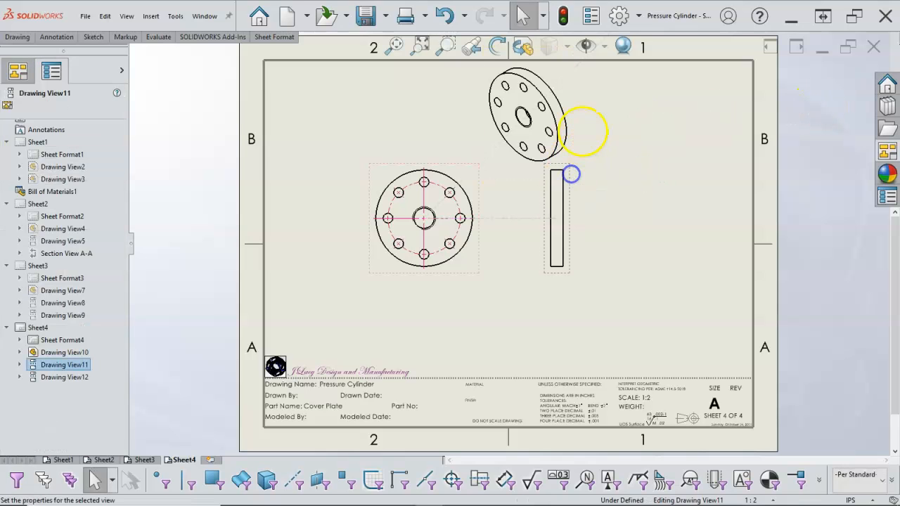
{"action": "mouse_move", "coordinate": [581, 131]}
{"action": "left_mouse_down"}
{"action": "mouse_move", "coordinate": [572, 121]}
{"action": "mouse_move", "coordinate": [746, 129]}
{"action": "left_mouse_up"}
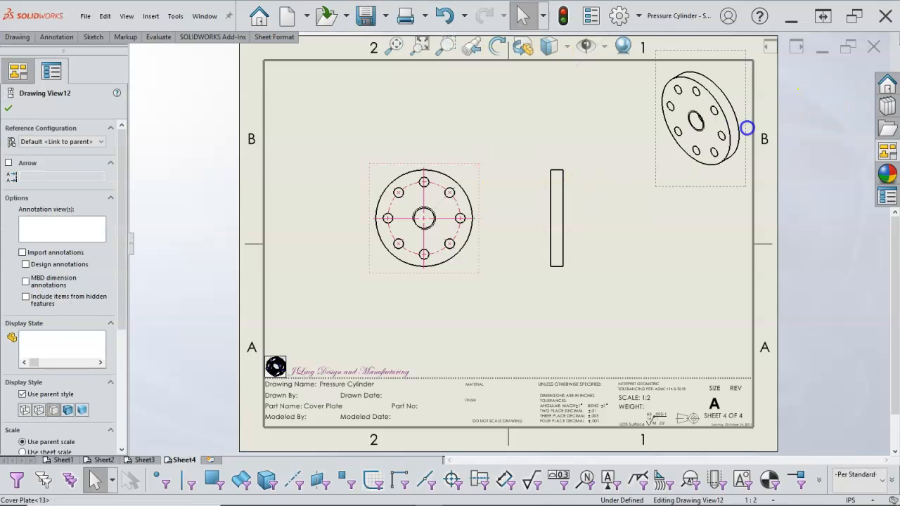
- Move the Cover Plate's side view slightly farther from the top view on Sheet4
{"action": "left_click_drag", "start_coordinate": [574, 239], "coordinate": [595, 241]}
{"action": "left_click", "coordinate": [635, 257]}
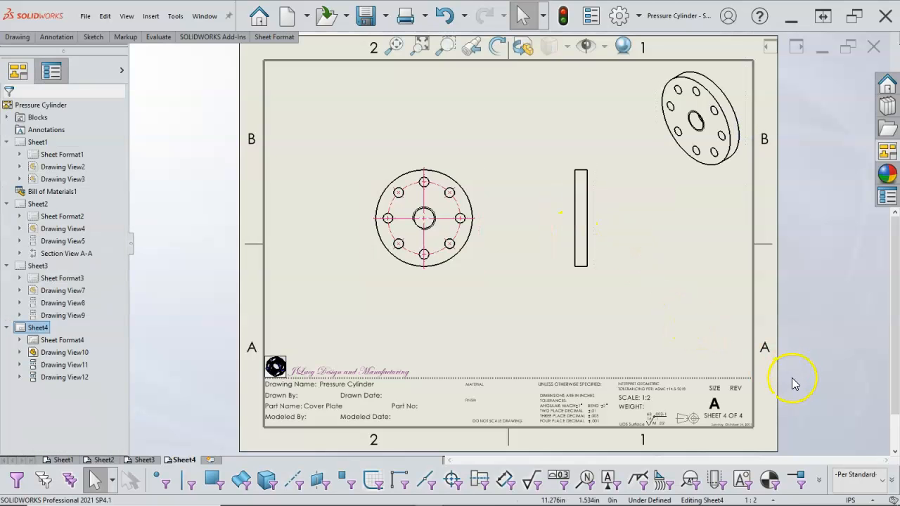
{"action": "left_click", "coordinate": [871, 499]}
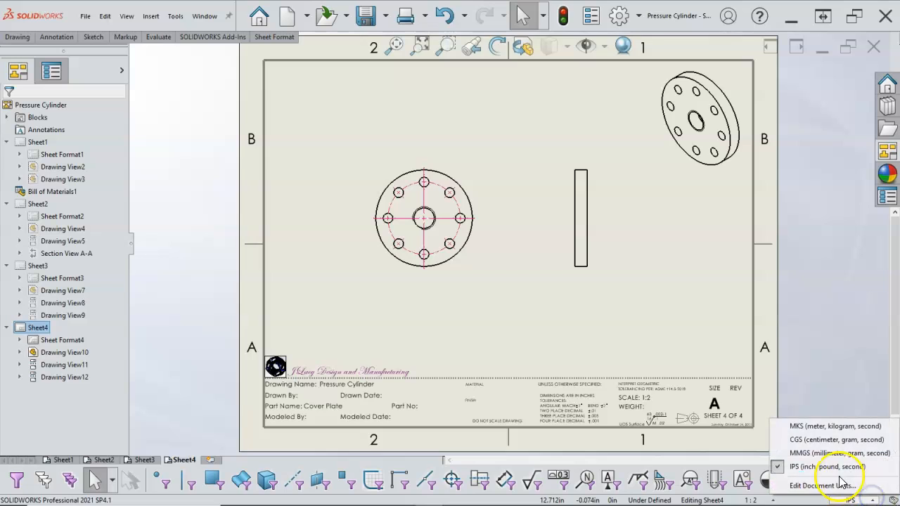
{"action": "left_click", "coordinate": [569, 330]}
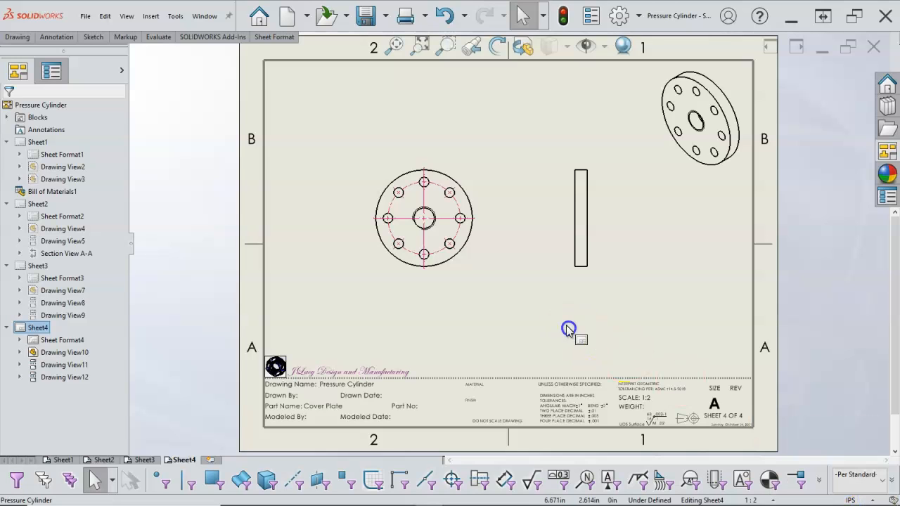
- Switch to Sheet2 and shift the Base Chamber's section view and circular view a little to the right on the sheet
{"action": "left_click", "coordinate": [63, 460]}
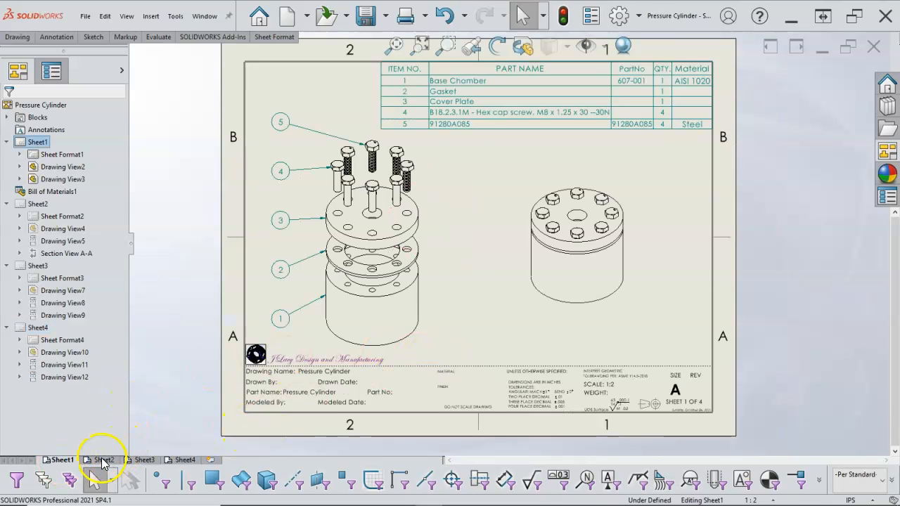
{"action": "left_click", "coordinate": [103, 460]}
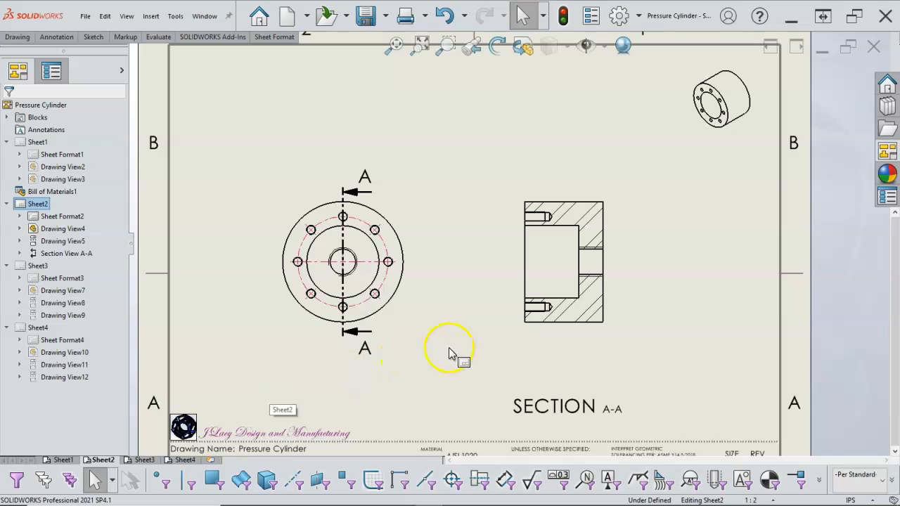
{"action": "left_click_drag", "start_coordinate": [570, 333], "coordinate": [577, 333]}
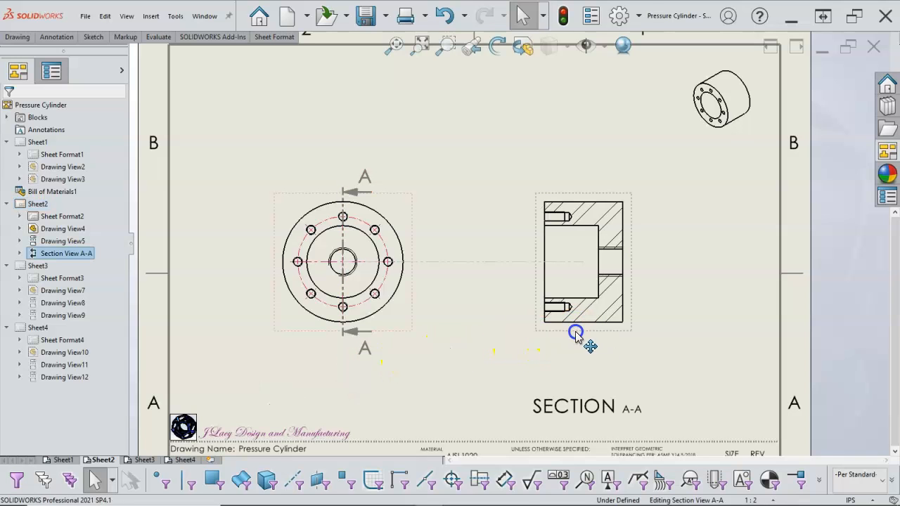
{"action": "left_click_drag", "start_coordinate": [414, 297], "coordinate": [441, 295]}
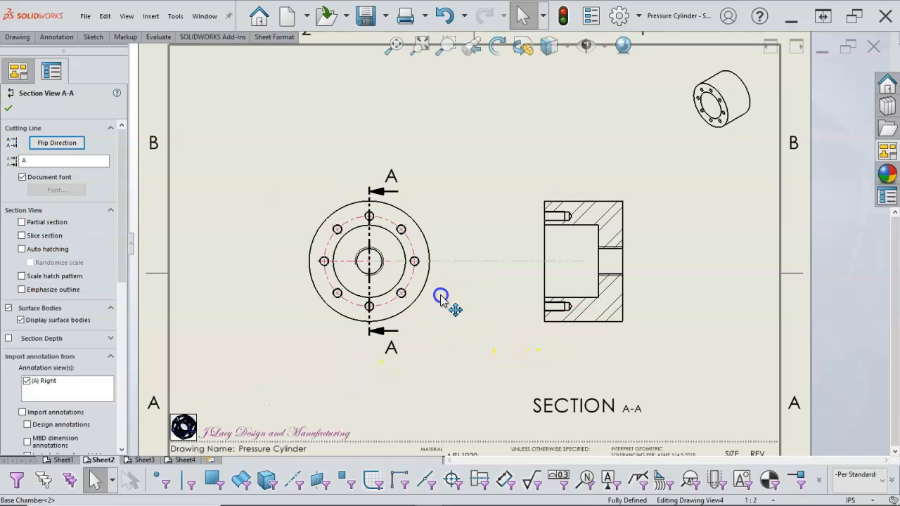
{"action": "left_click", "coordinate": [475, 288]}
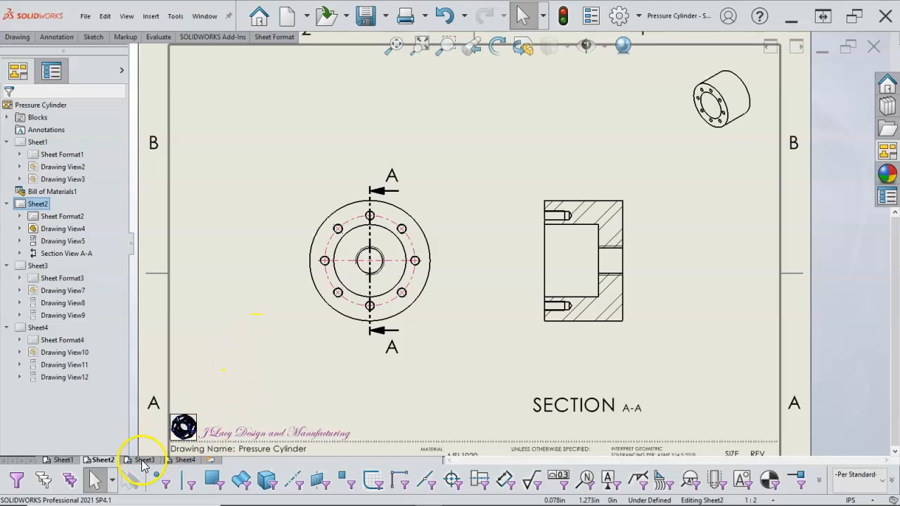
{"action": "mouse_move", "coordinate": [142, 461]}
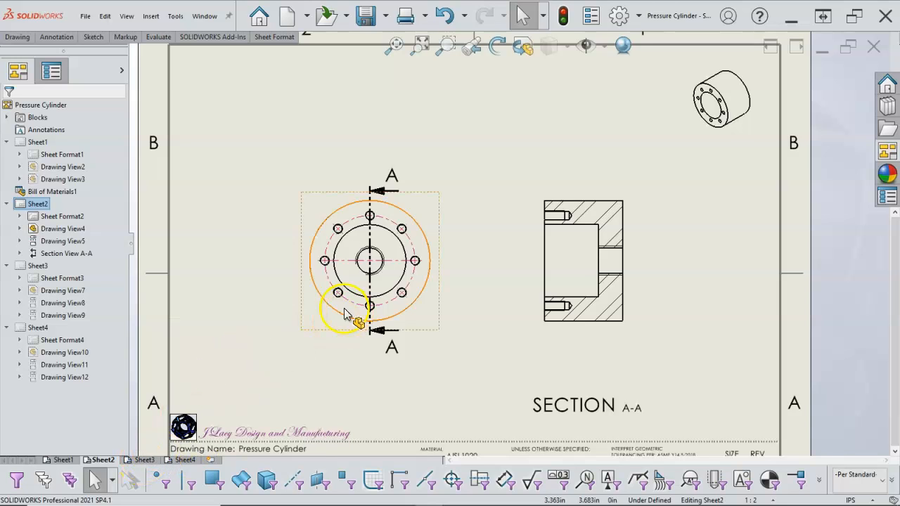
- Dimension the Base Chamber's outer diameter and inner bore diameter in the circular view, with both texts to the left of the view
{"action": "right_click", "coordinate": [255, 209]}
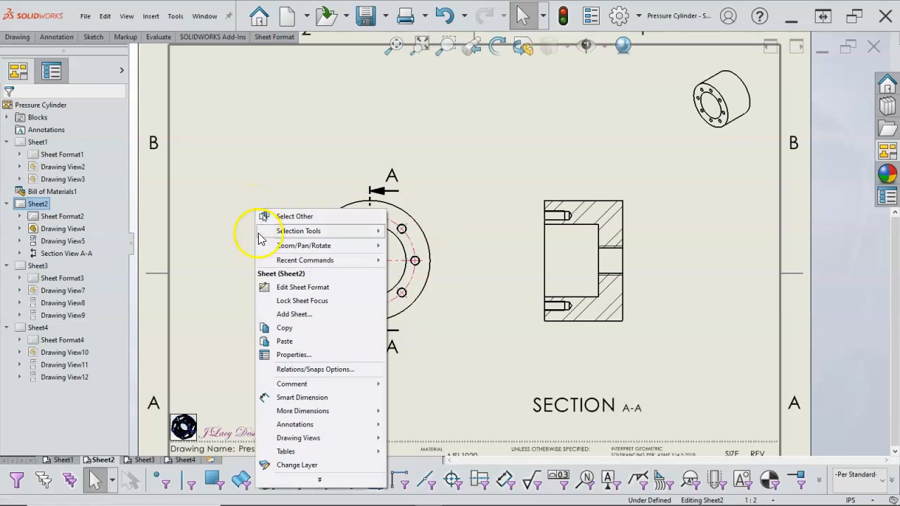
{"action": "left_click", "coordinate": [316, 396]}
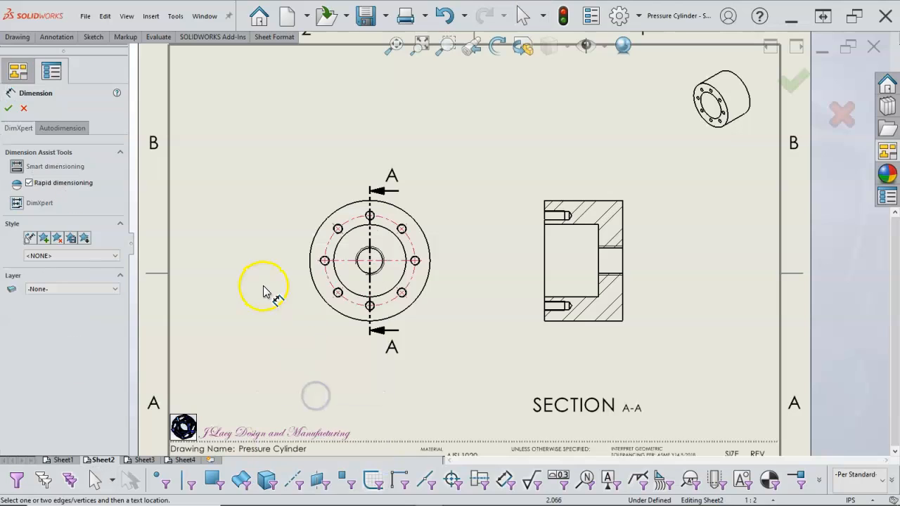
{"action": "left_click", "coordinate": [330, 215]}
{"action": "left_click", "coordinate": [255, 179]}
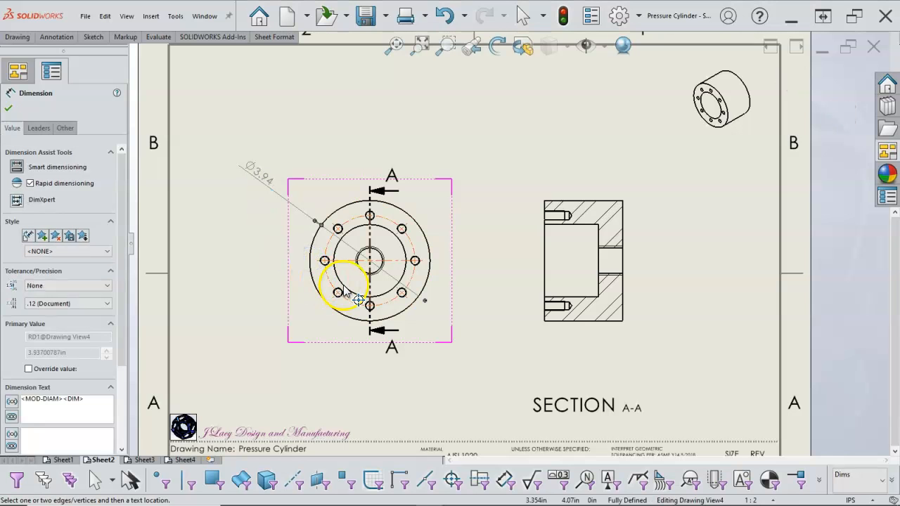
{"action": "left_click", "coordinate": [352, 295]}
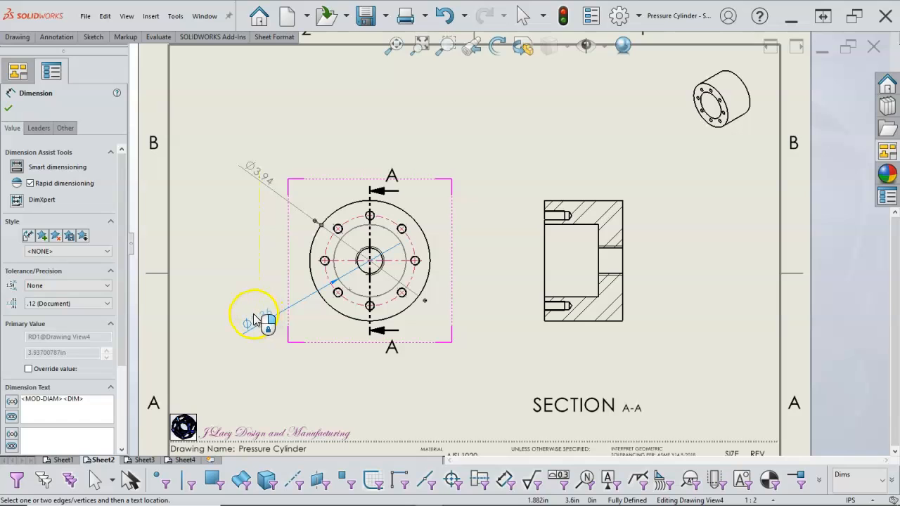
{"action": "left_click", "coordinate": [256, 320]}
{"action": "left_click", "coordinate": [544, 275]}
{"action": "scroll", "coordinate": [616, 295], "scroll_direction": "up", "scroll_amount": 1}
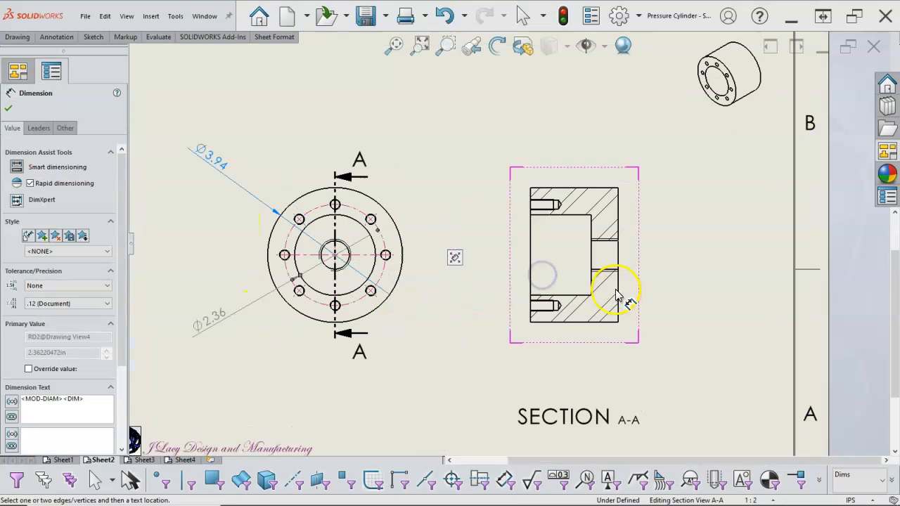
{"action": "scroll", "coordinate": [613, 288], "scroll_direction": "up", "scroll_amount": 1}
{"action": "left_click", "coordinate": [606, 269]}
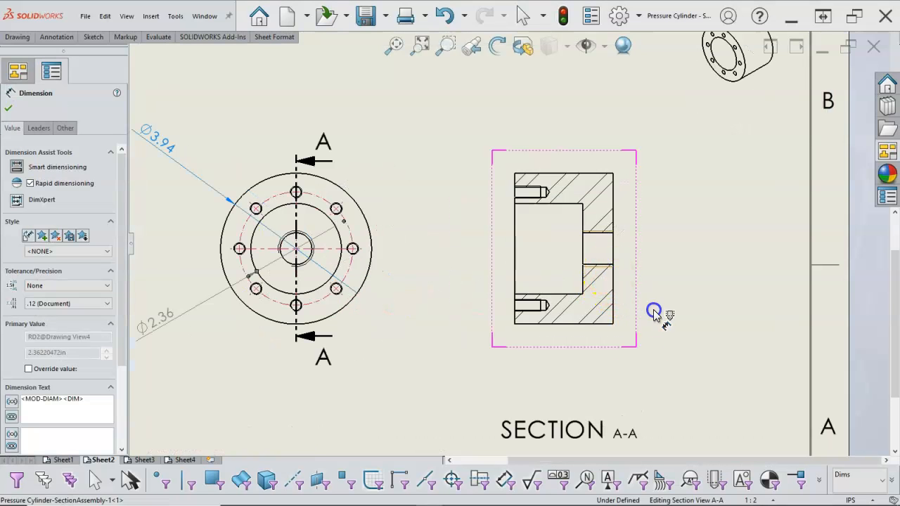
{"action": "key", "text": "Escape"}
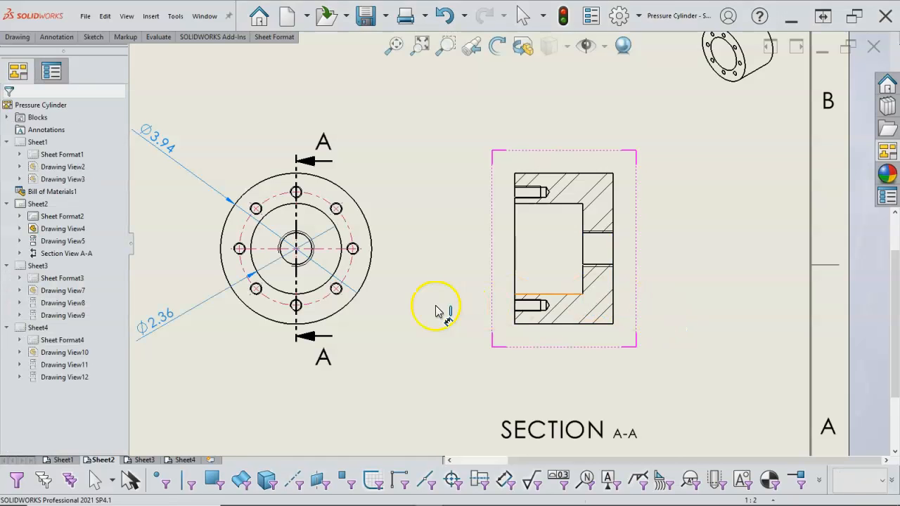
- Try to dimension the central threaded hole and one small bolt-circle hole in the circular view with Smart Dimension
{"action": "scroll", "coordinate": [340, 287], "scroll_direction": "down", "scroll_amount": 2}
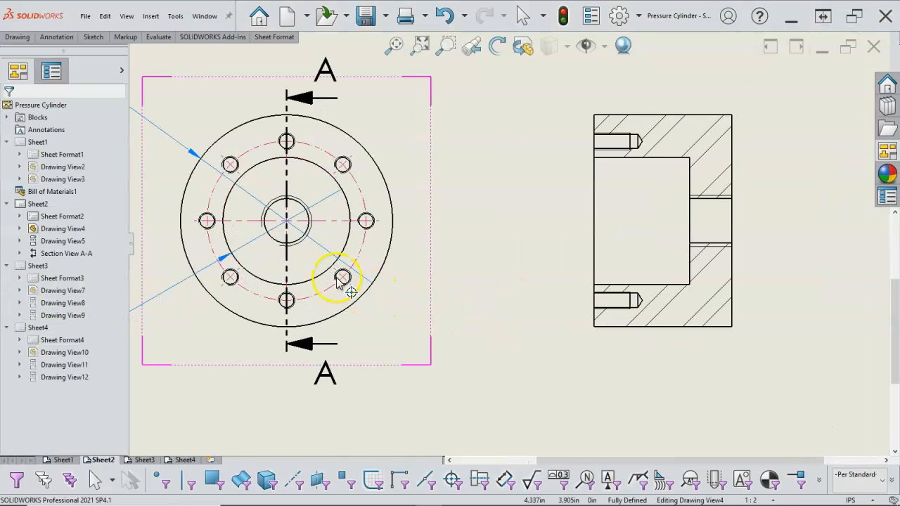
{"action": "left_click", "coordinate": [299, 239]}
{"action": "left_click", "coordinate": [466, 295]}
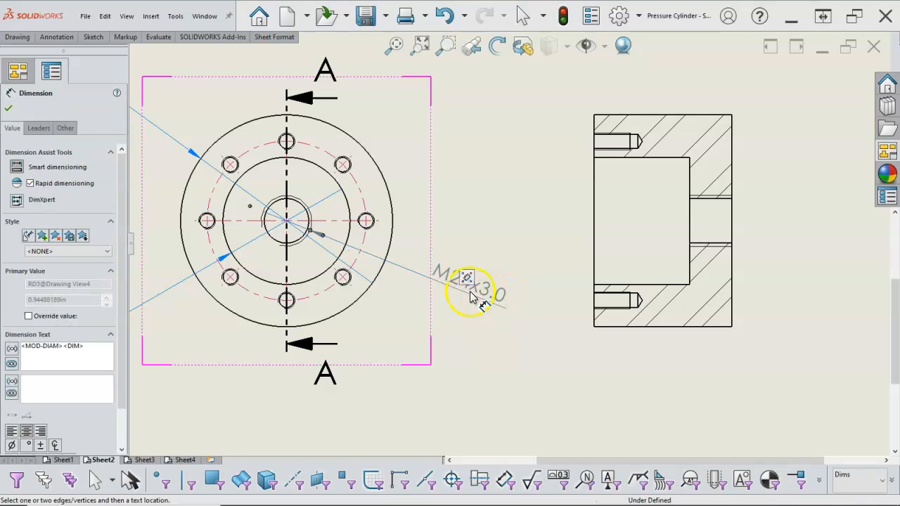
{"action": "left_click", "coordinate": [344, 290]}
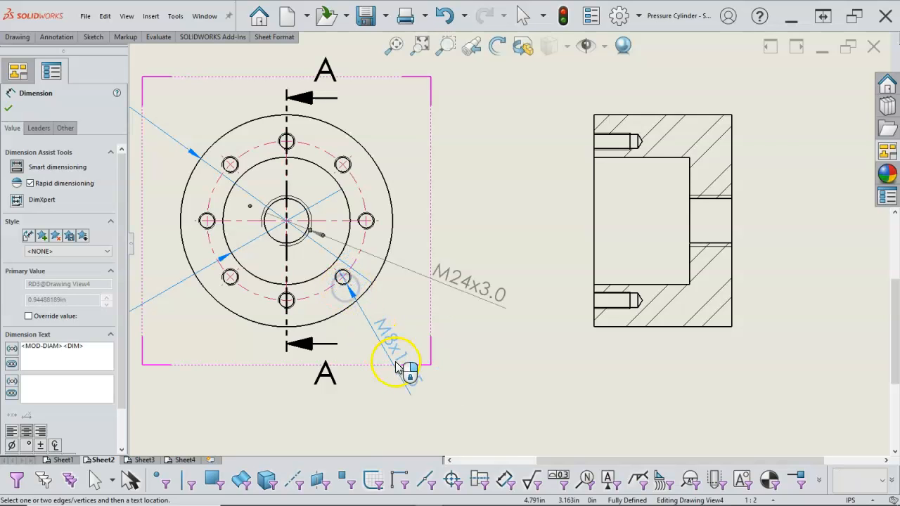
{"action": "left_click", "coordinate": [443, 366]}
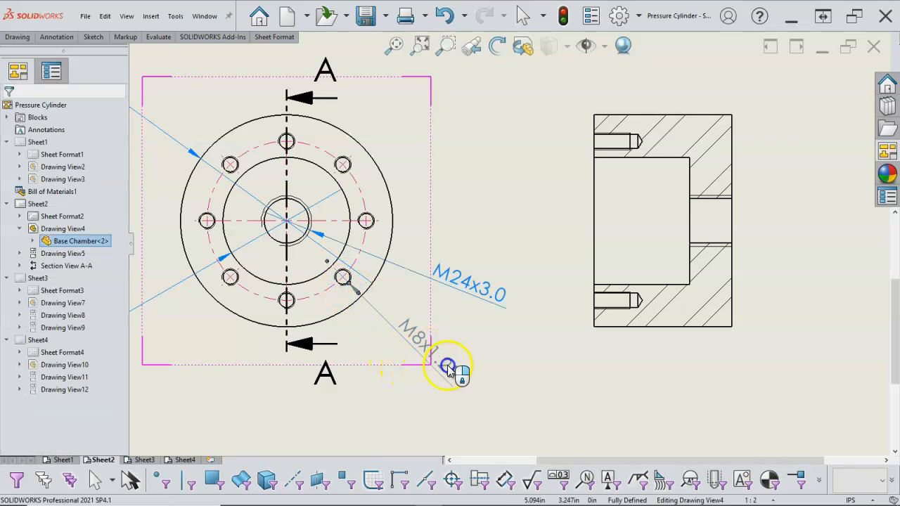
{"action": "right_click", "coordinate": [529, 377]}
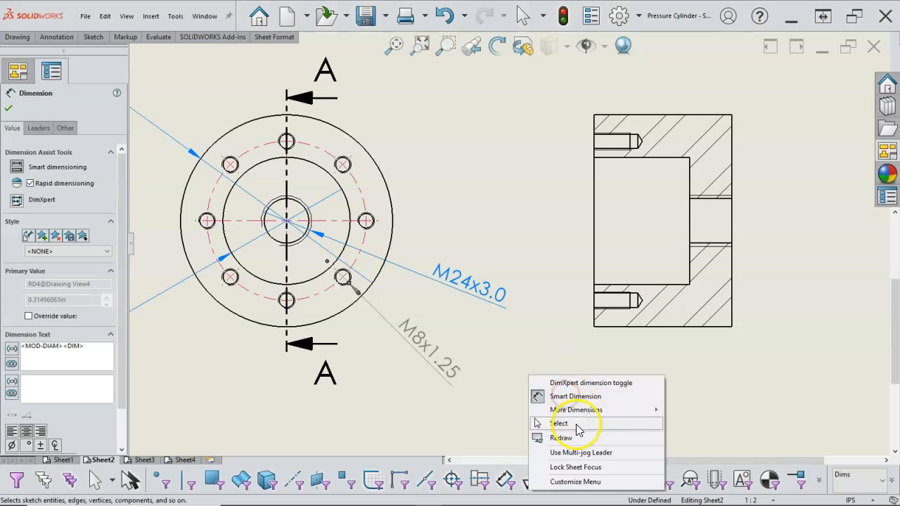
{"action": "left_click", "coordinate": [576, 426]}
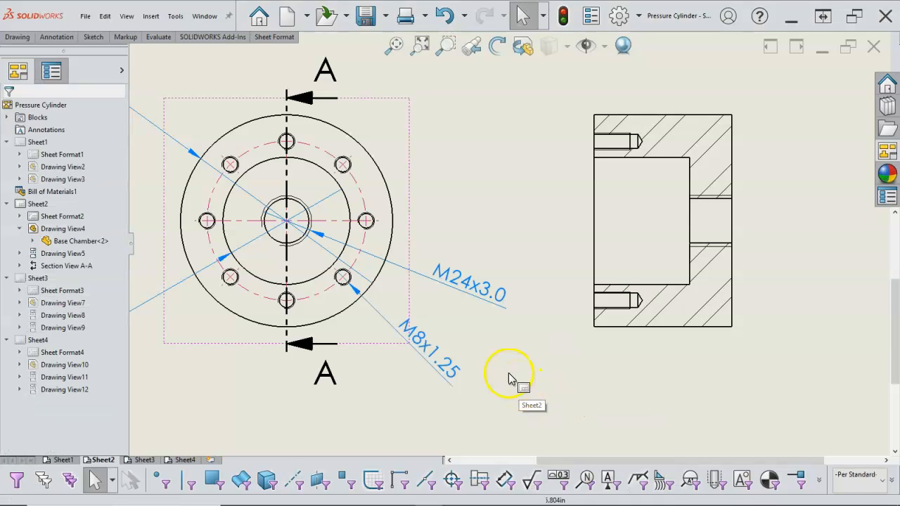
- Delete the M8x1.25 and M24x3.0 thread dimensions from the circular view
{"action": "left_click", "coordinate": [452, 361]}
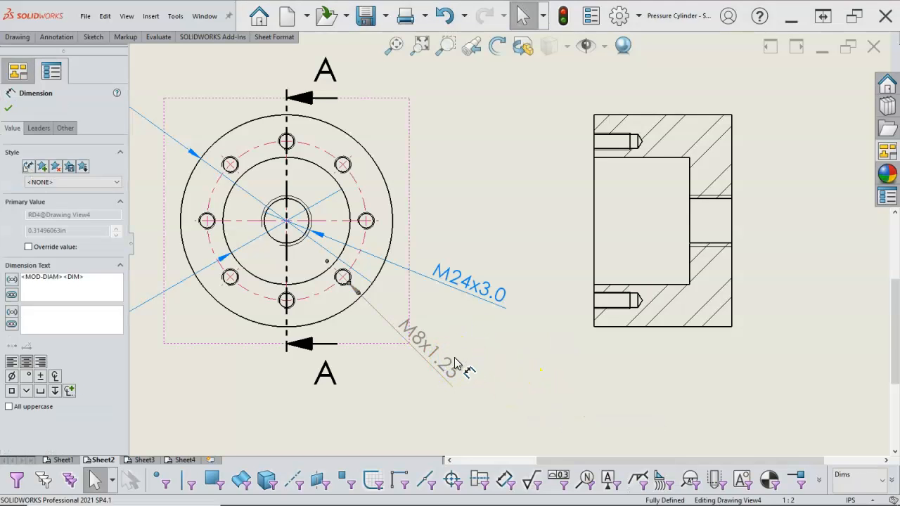
{"action": "key", "text": "Delete"}
{"action": "left_click", "coordinate": [469, 293]}
{"action": "key", "text": "Delete"}
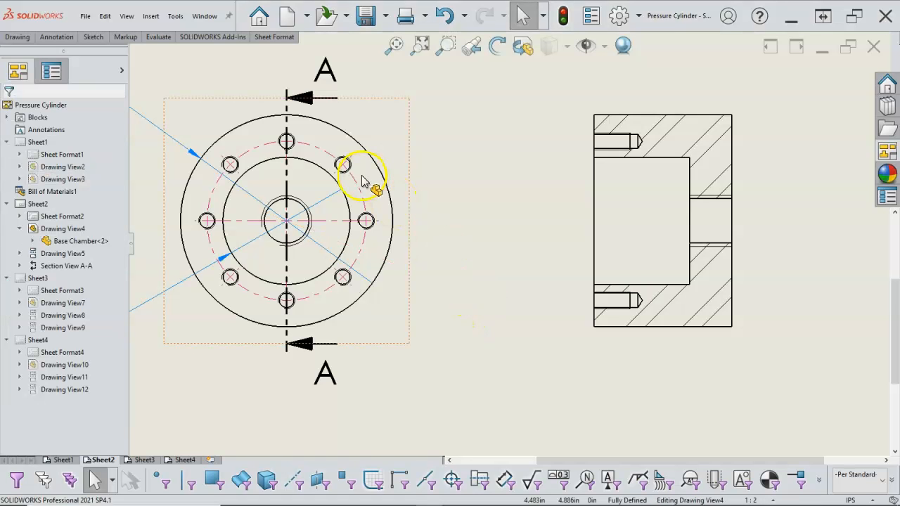
- Add a hole callout to the upper right bolt-circle hole, placed above and to the right of the circular view
{"action": "left_click", "coordinate": [56, 37]}
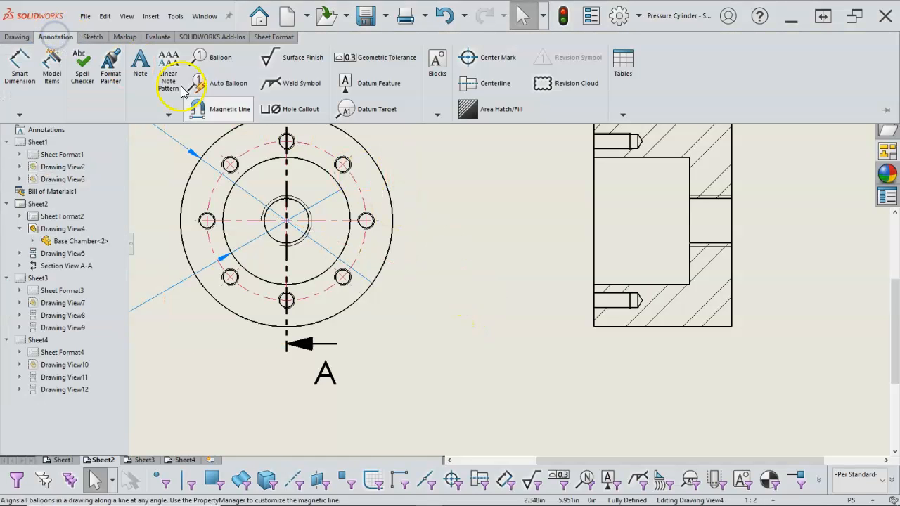
{"action": "left_click", "coordinate": [295, 110]}
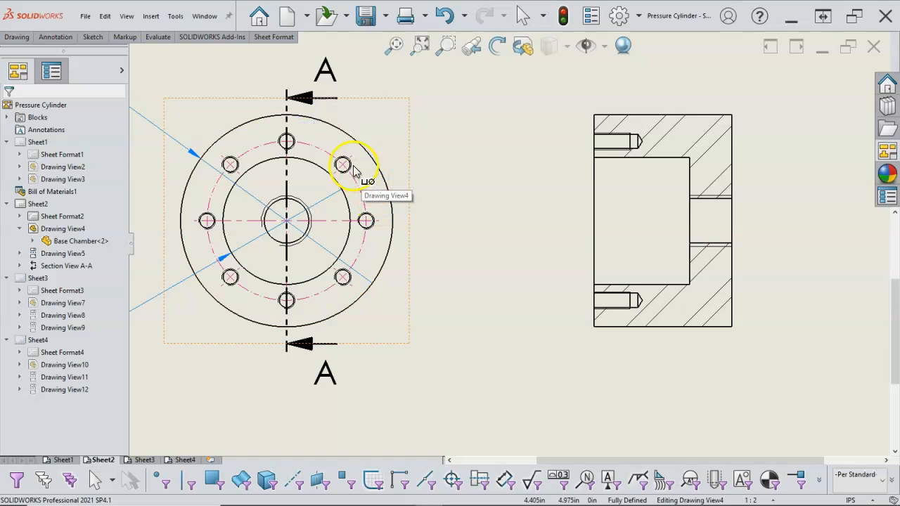
{"action": "left_click", "coordinate": [350, 168]}
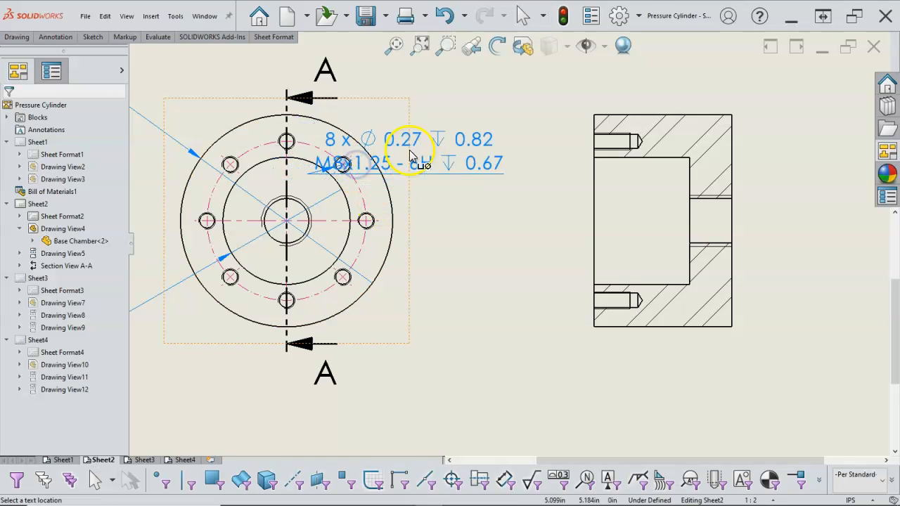
{"action": "scroll", "coordinate": [458, 129], "scroll_direction": "up", "scroll_amount": 1}
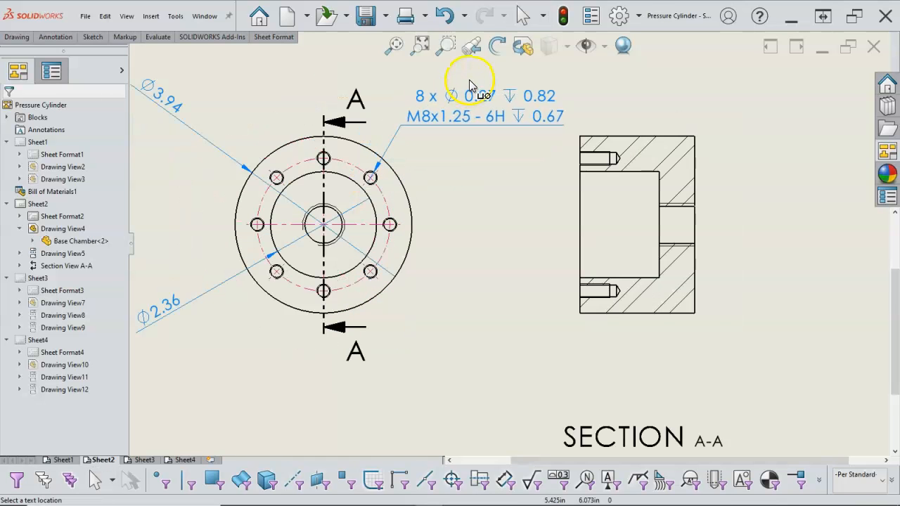
{"action": "left_click", "coordinate": [463, 79]}
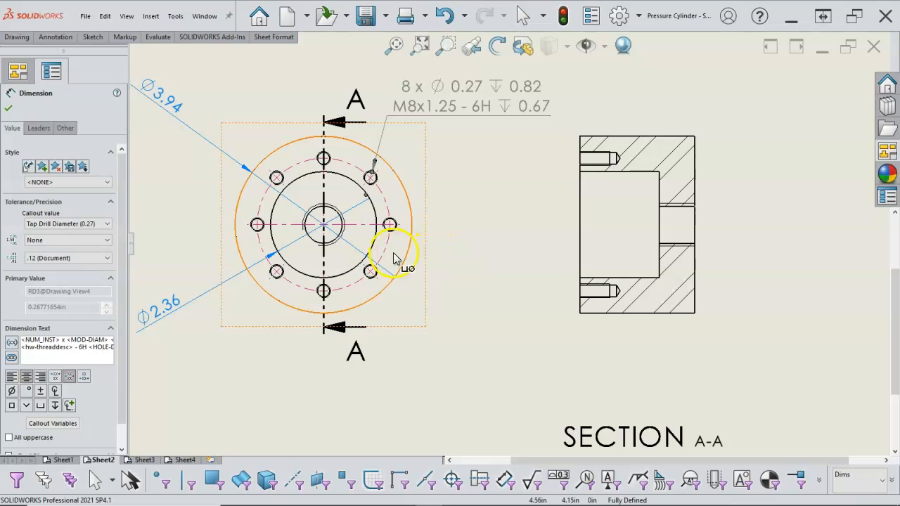
{"action": "key", "text": "Escape"}
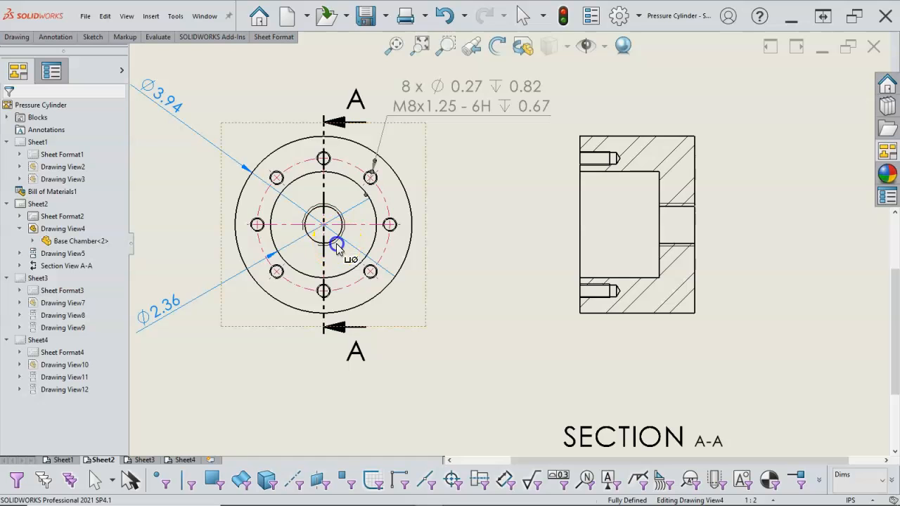
- Add a hole callout to the central threaded hole, placed below and to the right of the circular view
{"action": "scroll", "coordinate": [344, 255], "scroll_direction": "down", "scroll_amount": 3}
{"action": "left_click", "coordinate": [362, 237]}
{"action": "scroll", "coordinate": [432, 311], "scroll_direction": "up", "scroll_amount": 1}
{"action": "scroll", "coordinate": [471, 327], "scroll_direction": "up", "scroll_amount": 3}
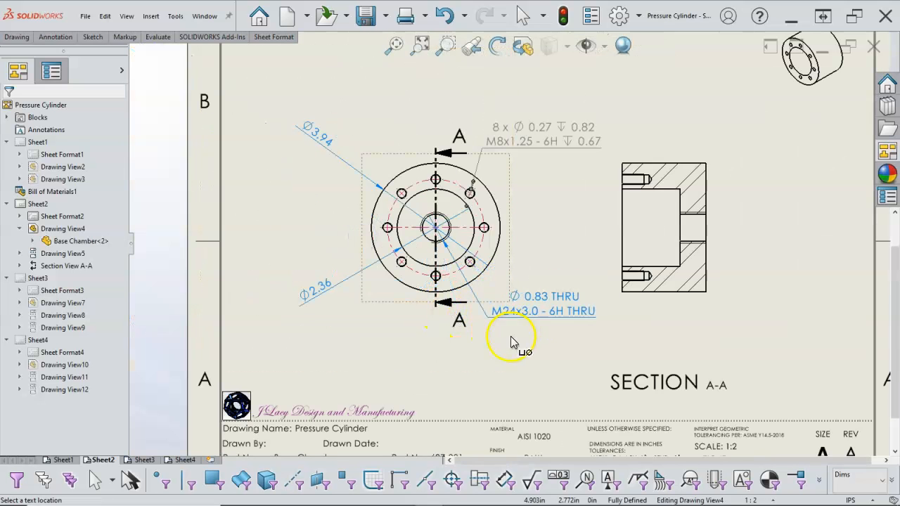
{"action": "left_click", "coordinate": [572, 351]}
{"action": "right_click", "coordinate": [573, 351]}
{"action": "left_click", "coordinate": [602, 425]}
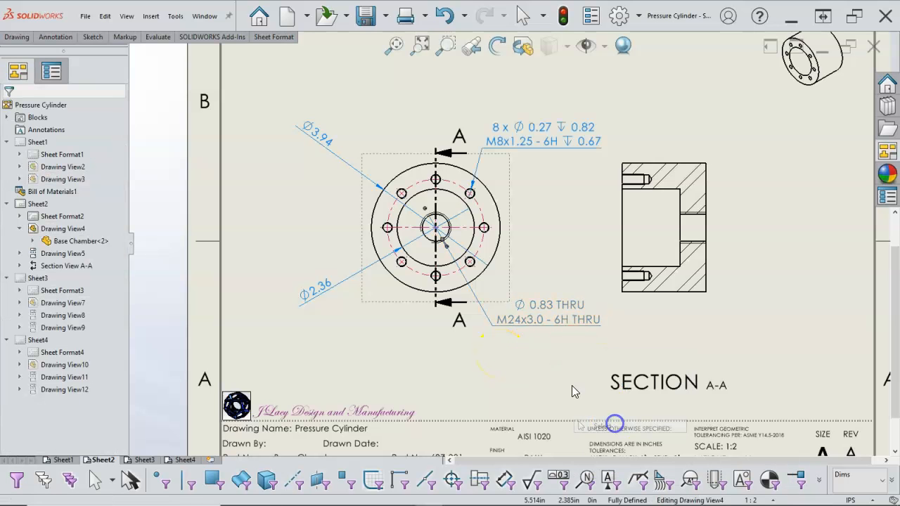
- Move the central hole's callout above and to the left of the circular view, and raise the bolt-circle hole callout slightly
{"action": "left_click_drag", "start_coordinate": [547, 331], "coordinate": [336, 92]}
{"action": "left_click_drag", "start_coordinate": [542, 150], "coordinate": [553, 118]}
{"action": "left_click", "coordinate": [568, 196]}
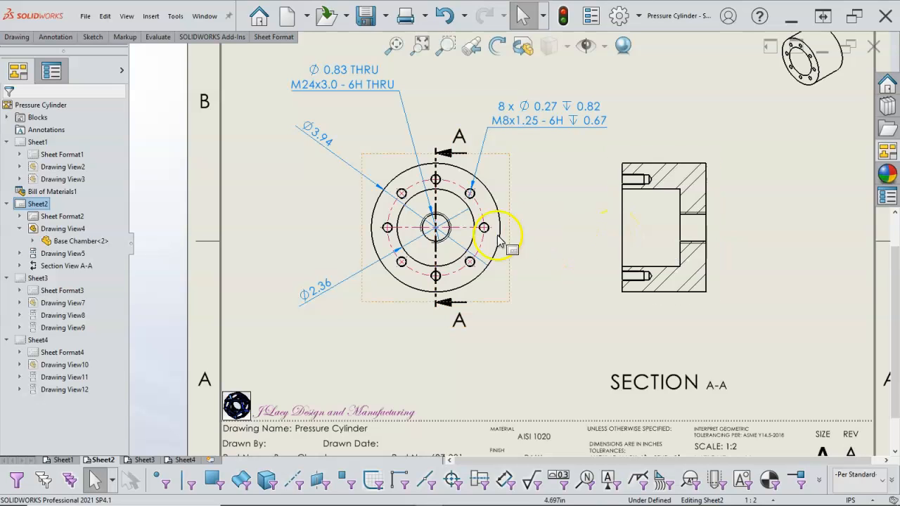
- Dimension the bolt circle's radius beside the circular view, append "B.C." to its text, and move it closer to the view
{"action": "right_click", "coordinate": [528, 260]}
{"action": "left_click", "coordinate": [573, 416]}
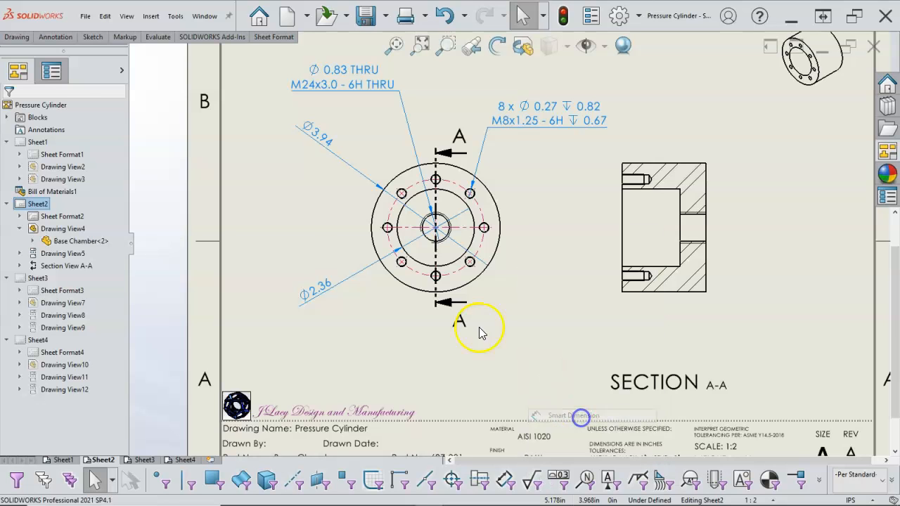
{"action": "left_click", "coordinate": [390, 219]}
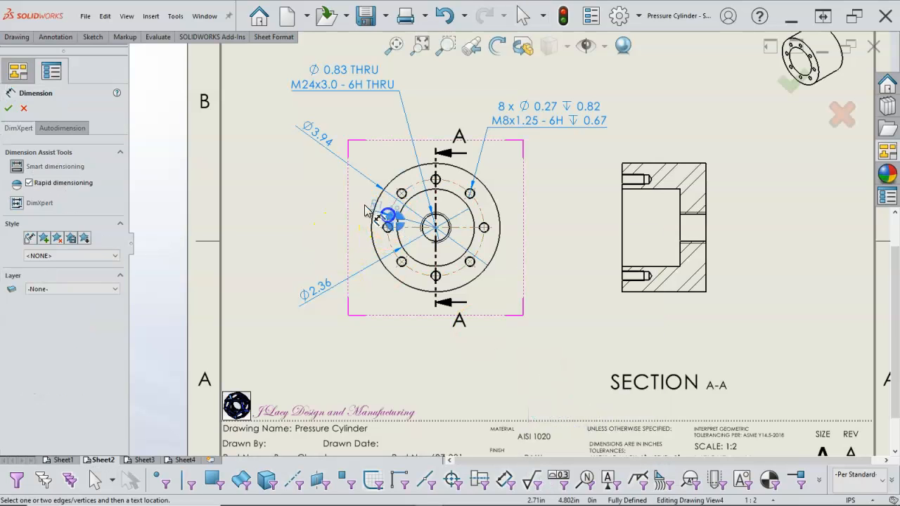
{"action": "left_click", "coordinate": [297, 199]}
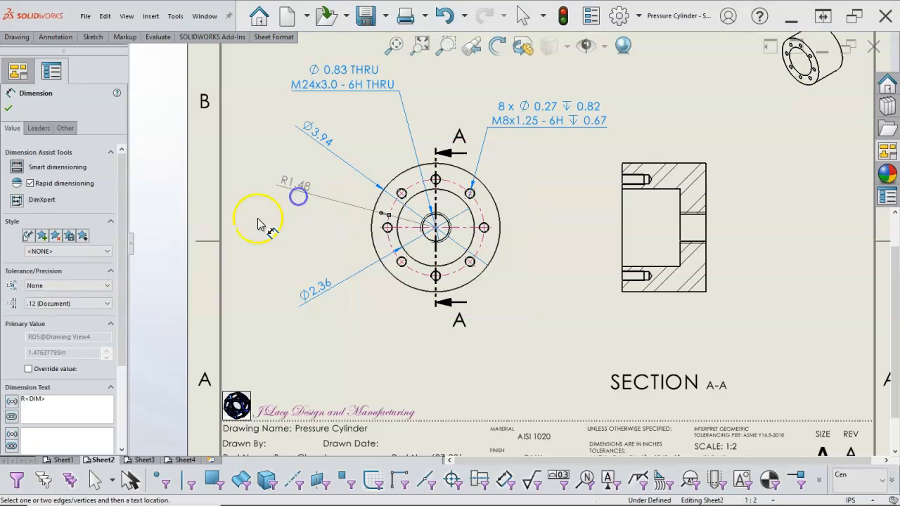
{"action": "left_click", "coordinate": [66, 401]}
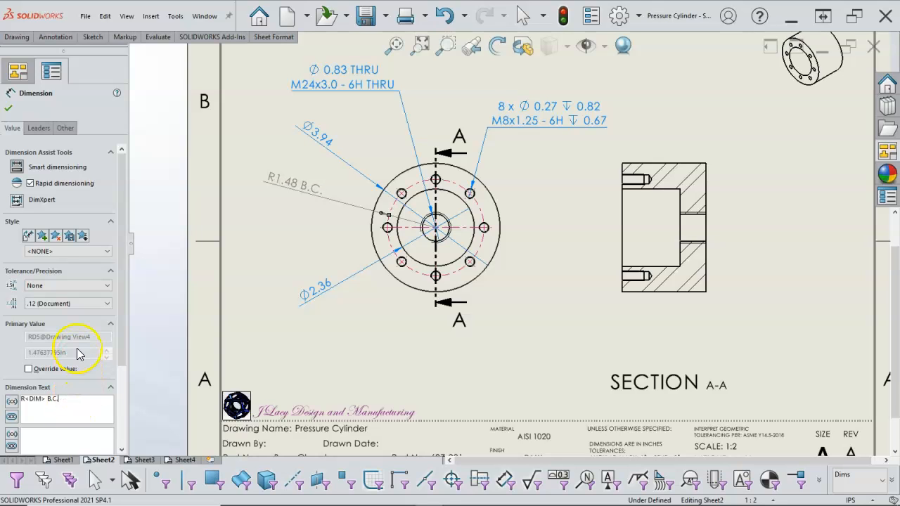
{"action": "left_click", "coordinate": [8, 109]}
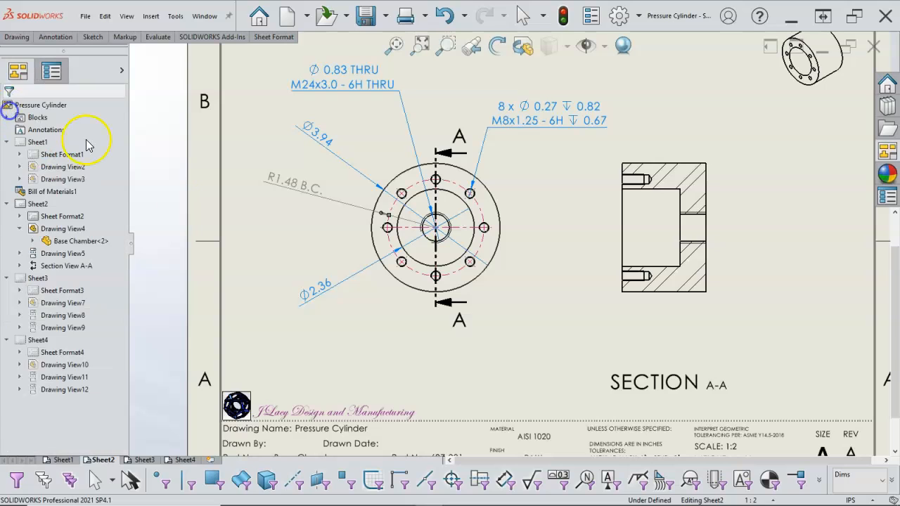
{"action": "left_click_drag", "start_coordinate": [307, 181], "coordinate": [309, 187]}
{"action": "left_click", "coordinate": [301, 239]}
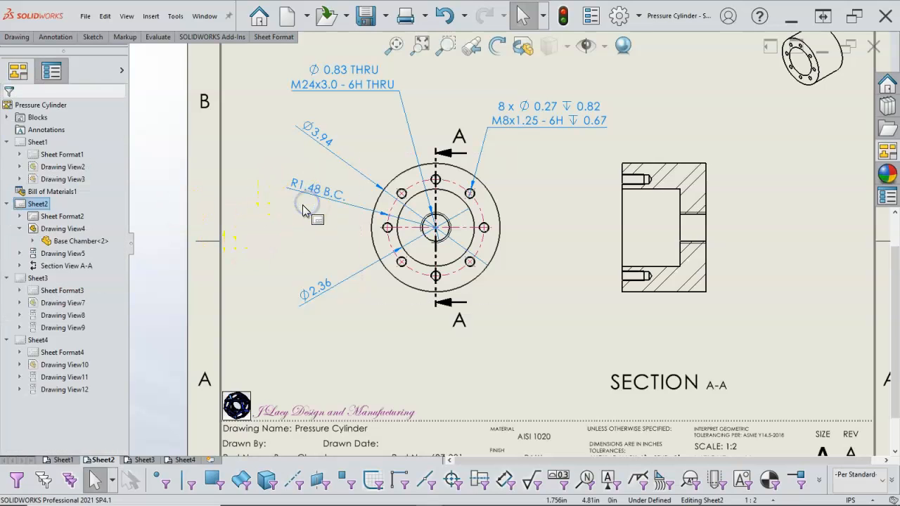
- Change the bolt-circle dimension's leader display from radius to diameter
{"action": "left_click", "coordinate": [310, 184]}
{"action": "left_click", "coordinate": [39, 129]}
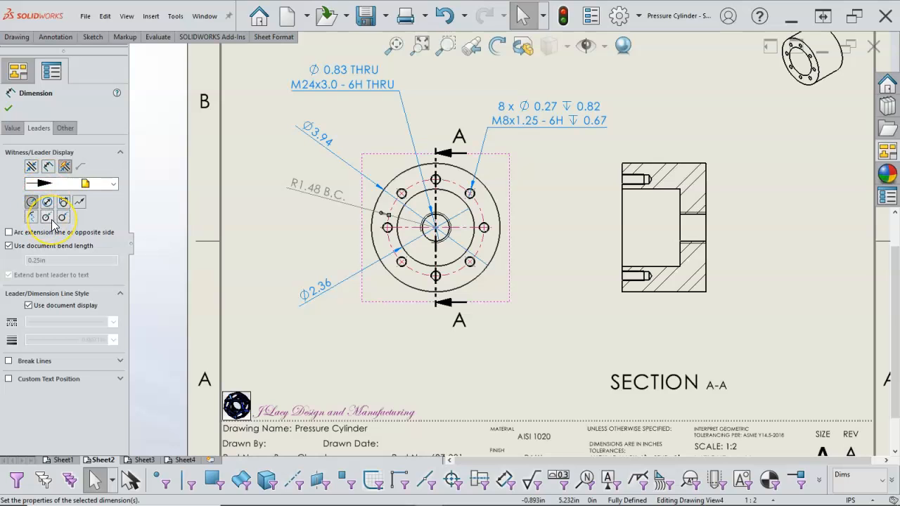
{"action": "left_click", "coordinate": [62, 217]}
{"action": "left_click", "coordinate": [49, 167]}
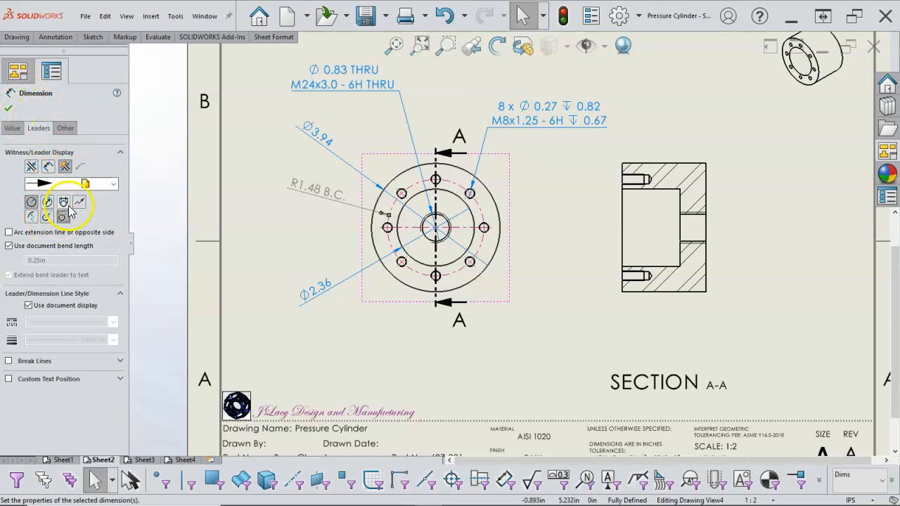
{"action": "left_click", "coordinate": [47, 202]}
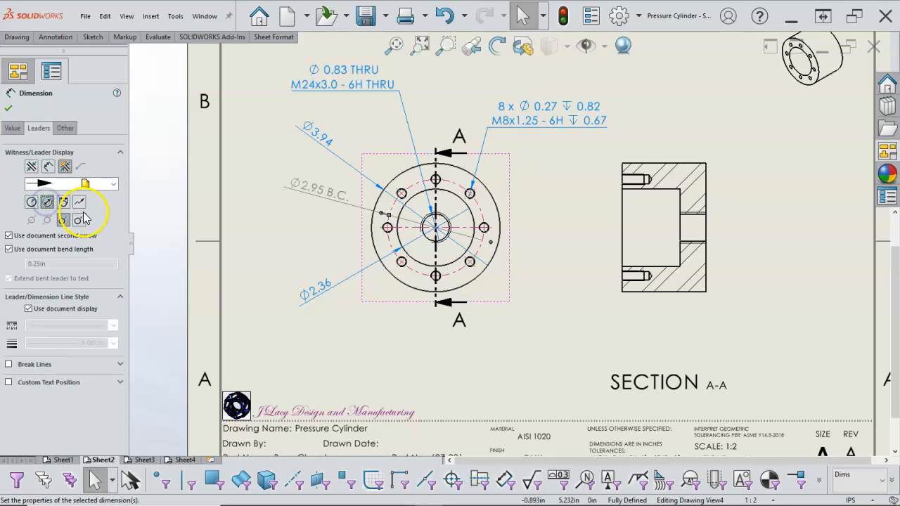
{"action": "left_click", "coordinate": [9, 108]}
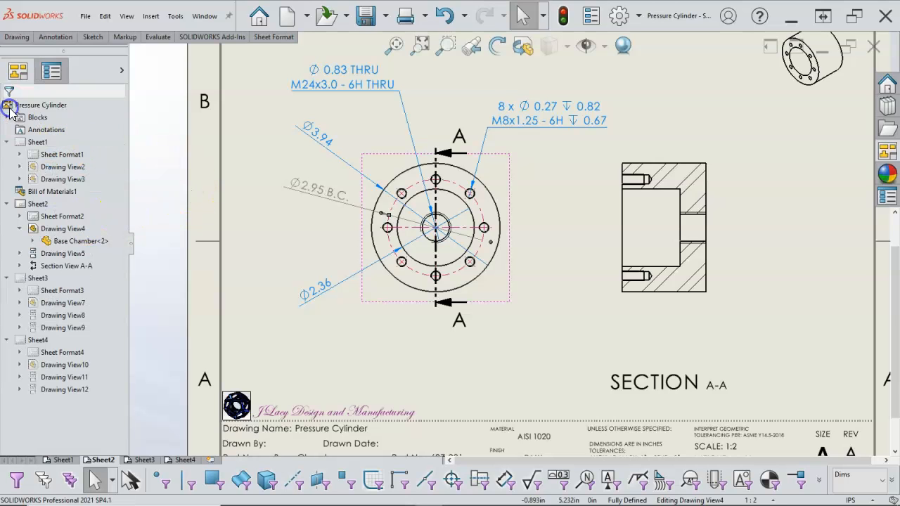
- Move the bolt-circle dimension and the inner bore's diameter dimension slightly farther out from the circular view
{"action": "left_click_drag", "start_coordinate": [328, 203], "coordinate": [315, 187]}
{"action": "left_click_drag", "start_coordinate": [317, 289], "coordinate": [312, 273]}
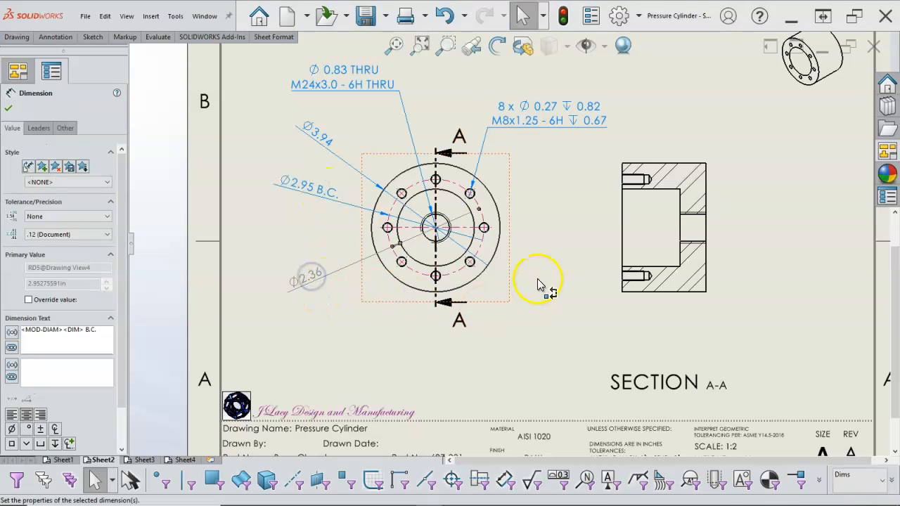
{"action": "left_click", "coordinate": [527, 234]}
- Add an angular dimension between the upper right bolt hole's radial center mark line and the horizontal centerline, placed outside the circular view
{"action": "scroll", "coordinate": [527, 234], "scroll_direction": "down", "scroll_amount": 2}
{"action": "right_click", "coordinate": [523, 205]}
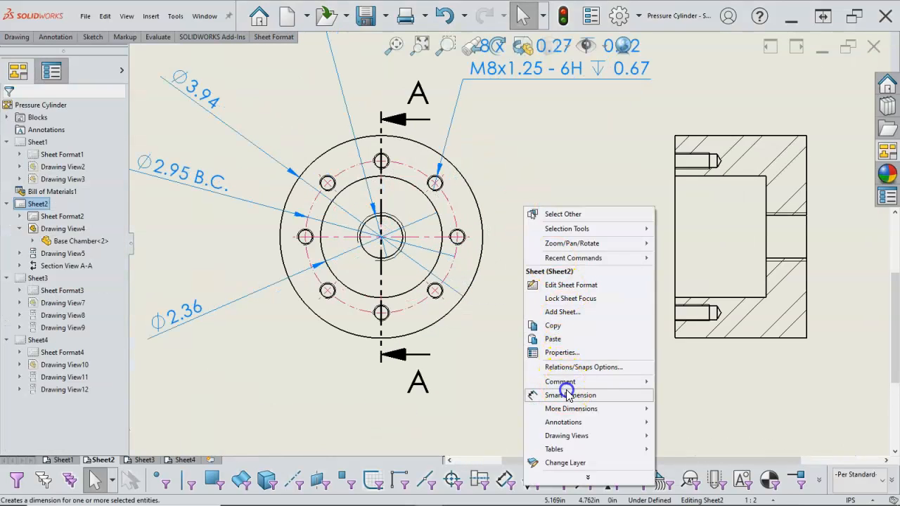
{"action": "left_click", "coordinate": [566, 395]}
{"action": "scroll", "coordinate": [492, 214], "scroll_direction": "up", "scroll_amount": 1}
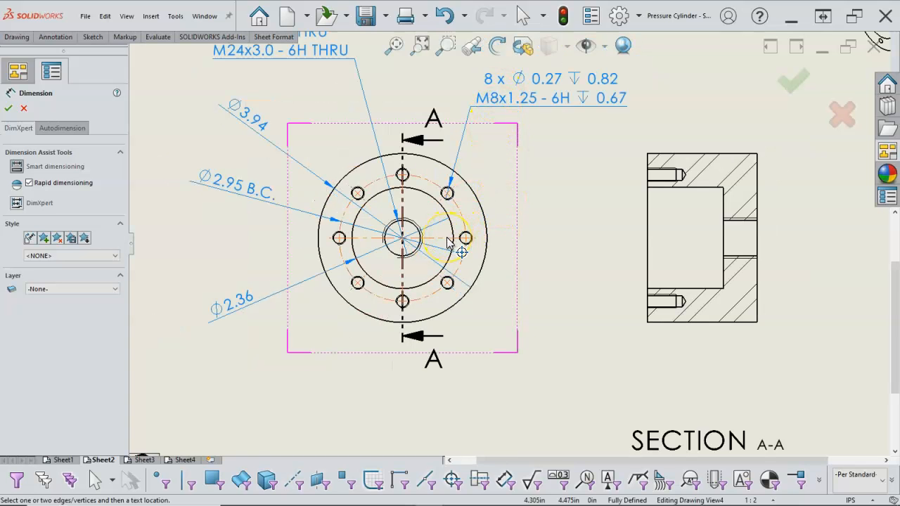
{"action": "scroll", "coordinate": [450, 243], "scroll_direction": "down", "scroll_amount": 2}
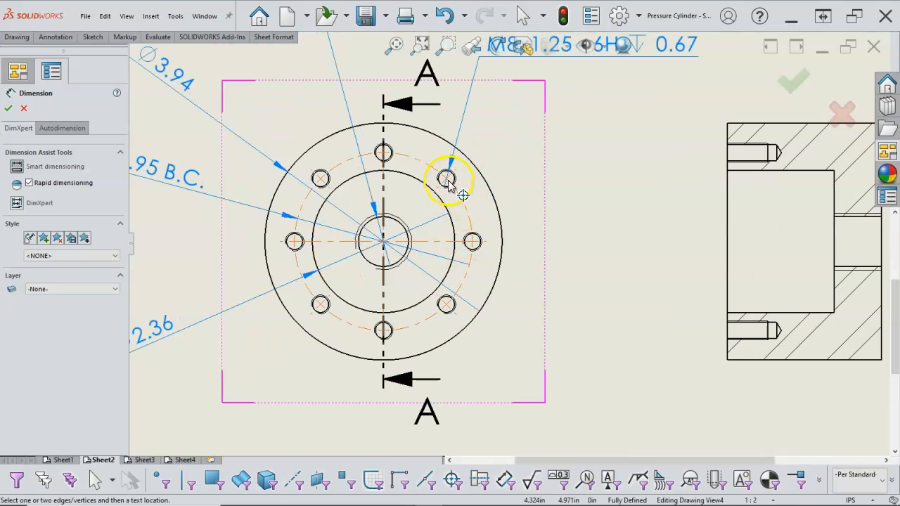
{"action": "scroll", "coordinate": [448, 181], "scroll_direction": "down", "scroll_amount": 2}
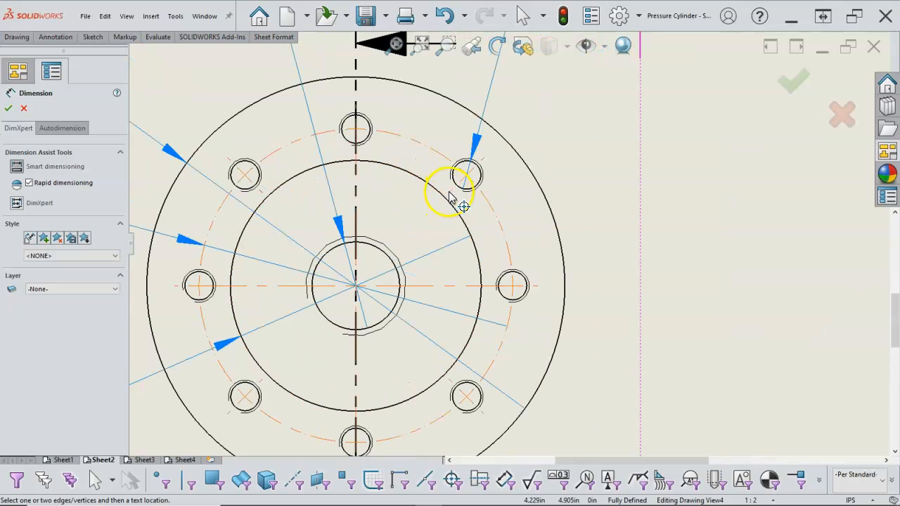
{"action": "left_click", "coordinate": [449, 192]}
{"action": "left_click", "coordinate": [459, 284]}
{"action": "left_click", "coordinate": [558, 215]}
{"action": "scroll", "coordinate": [583, 201], "scroll_direction": "up", "scroll_amount": 2}
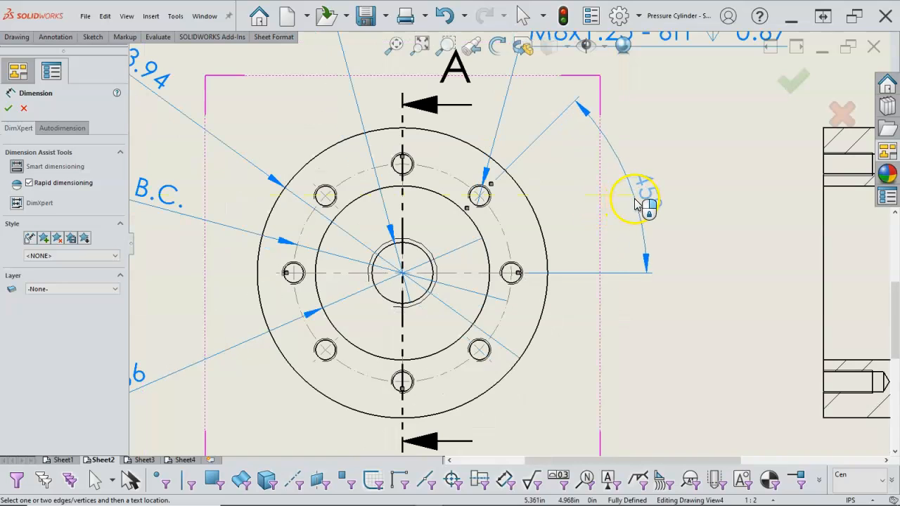
{"action": "left_click", "coordinate": [633, 201]}
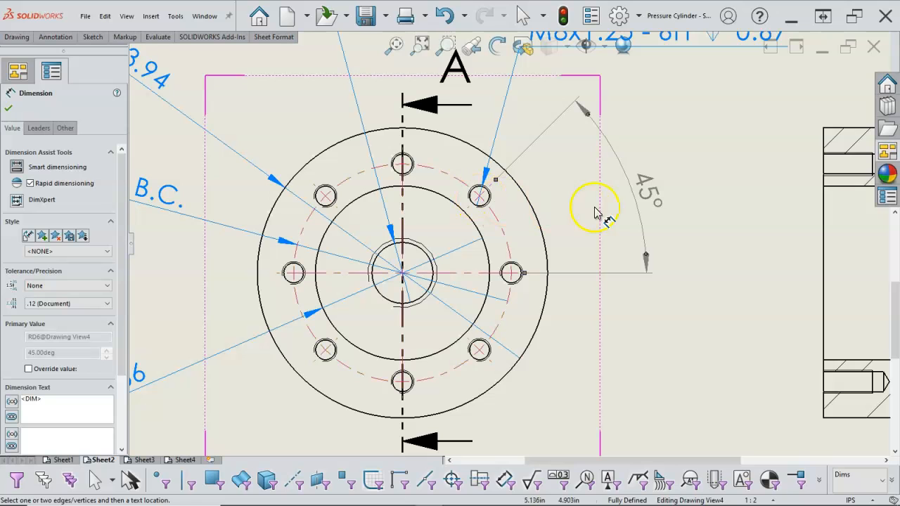
{"action": "right_click", "coordinate": [688, 228]}
{"action": "left_click", "coordinate": [710, 272]}
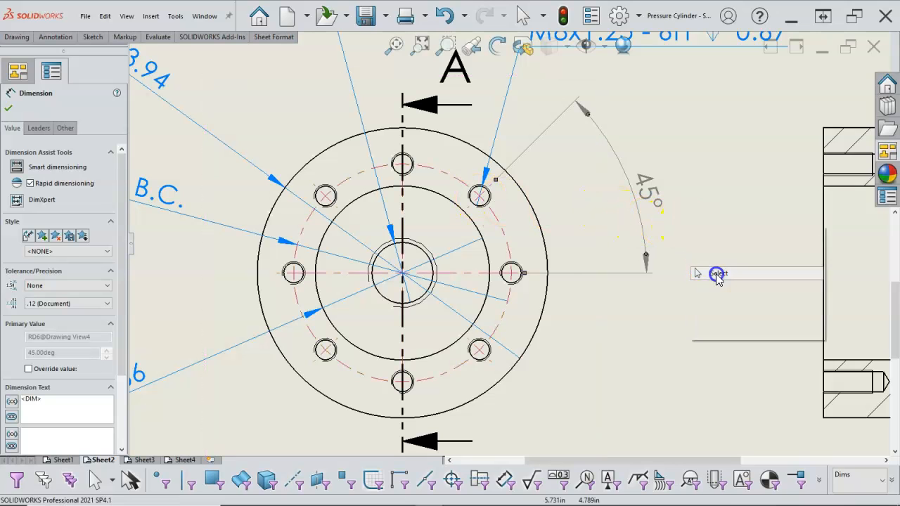
- Move the angular dimension closer to the circular view and shift Section View A-A slightly farther from that view
{"action": "left_click_drag", "start_coordinate": [660, 200], "coordinate": [625, 200]}
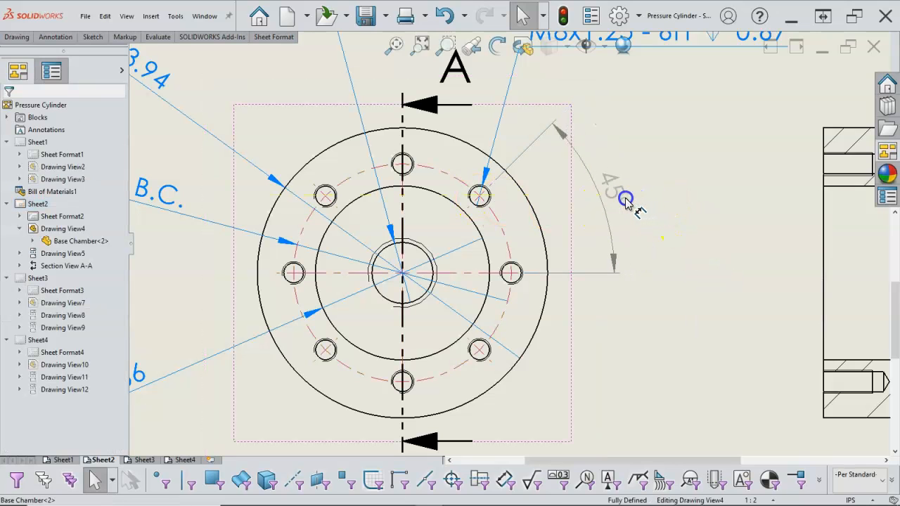
{"action": "left_click", "coordinate": [695, 245]}
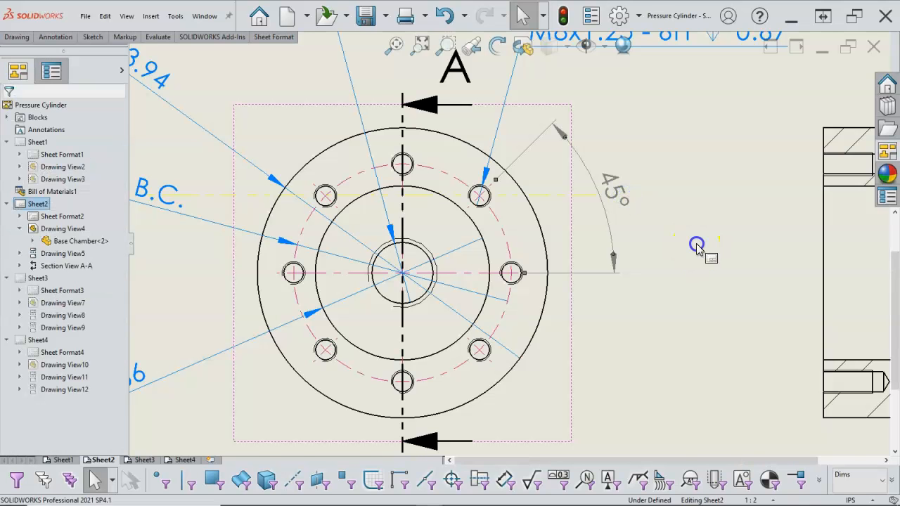
{"action": "scroll", "coordinate": [696, 245], "scroll_direction": "up", "scroll_amount": 4}
{"action": "scroll", "coordinate": [676, 263], "scroll_direction": "up", "scroll_amount": 5}
{"action": "scroll", "coordinate": [678, 261], "scroll_direction": "down", "scroll_amount": 3}
{"action": "left_click", "coordinate": [662, 242]}
{"action": "left_click_drag", "start_coordinate": [662, 243], "coordinate": [682, 246]}
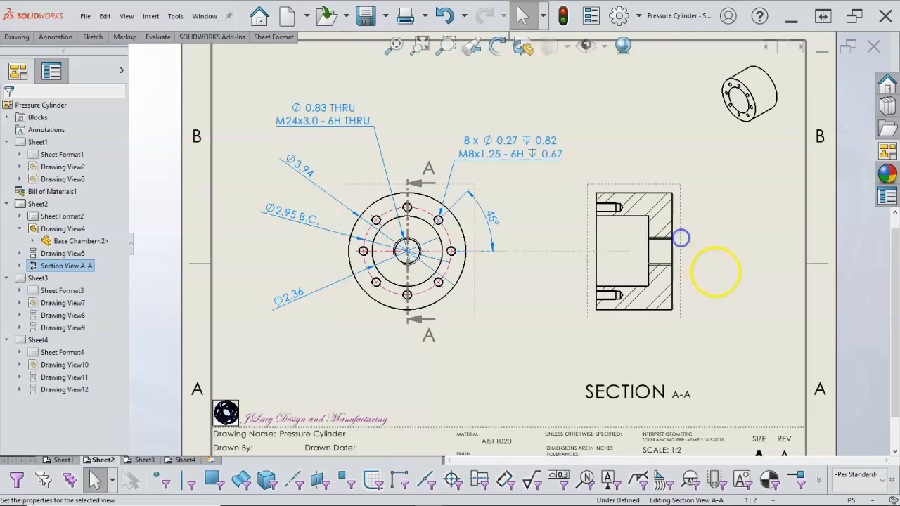
{"action": "left_click", "coordinate": [694, 283]}
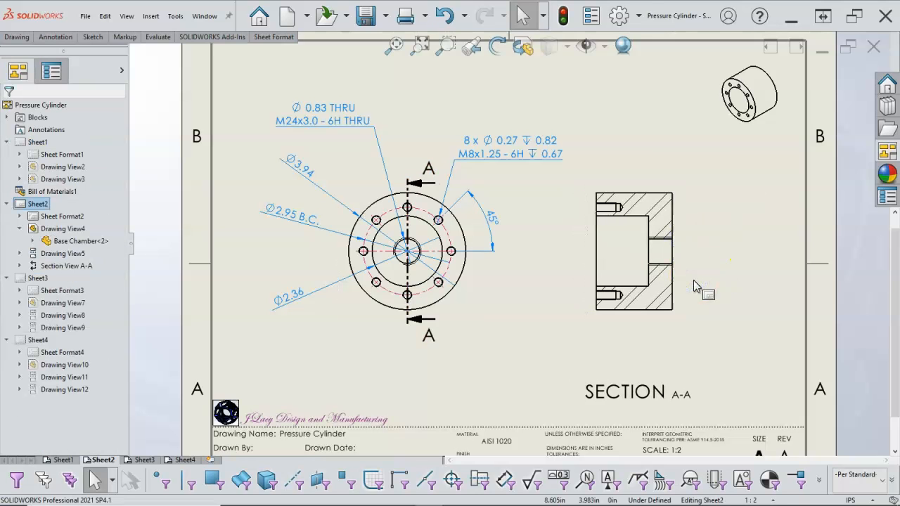
- Dimension the chamber's overall length in Section View A-A, placed below the view
{"action": "scroll", "coordinate": [693, 286], "scroll_direction": "down", "scroll_amount": 2}
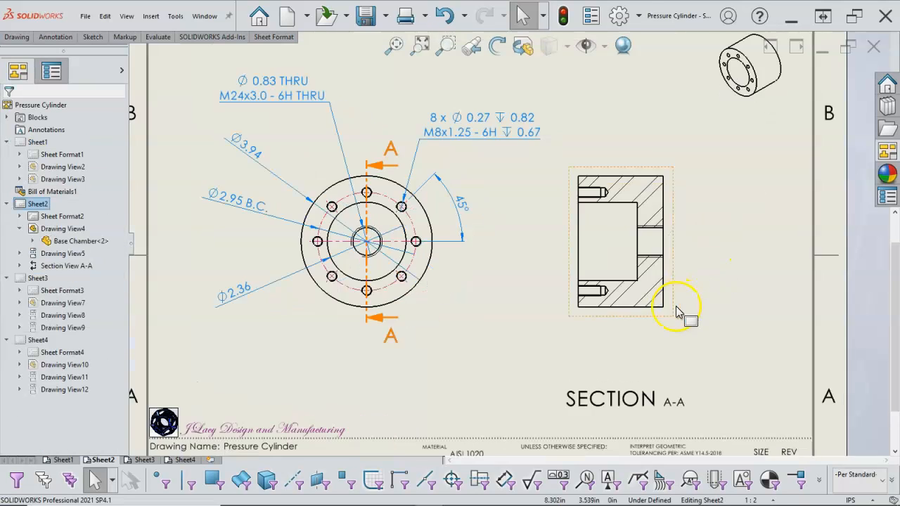
{"action": "left_click", "coordinate": [676, 311]}
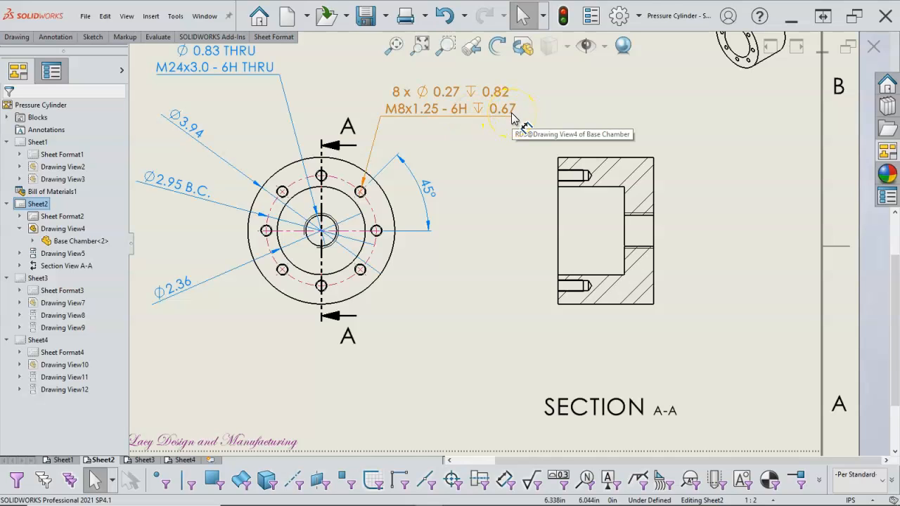
{"action": "scroll", "coordinate": [593, 181], "scroll_direction": "up", "scroll_amount": 2}
{"action": "left_click", "coordinate": [581, 184]}
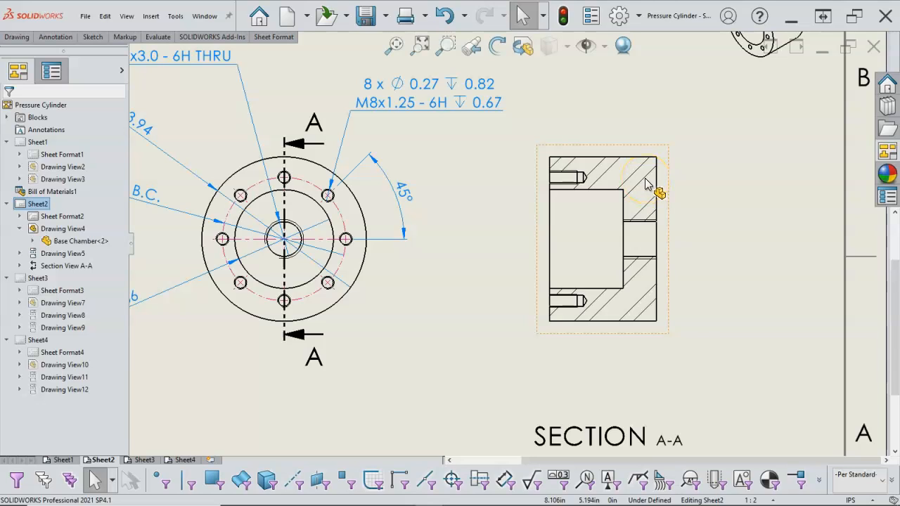
{"action": "right_click", "coordinate": [679, 196]}
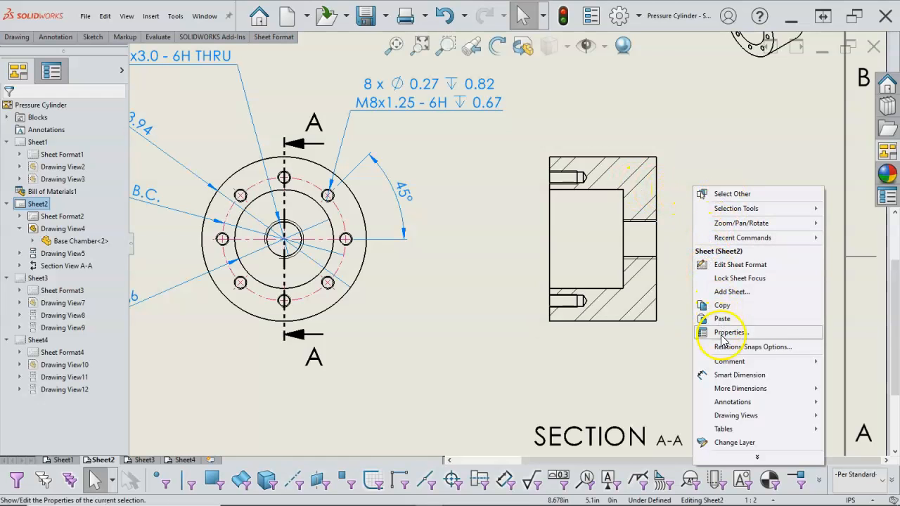
{"action": "left_click", "coordinate": [739, 375]}
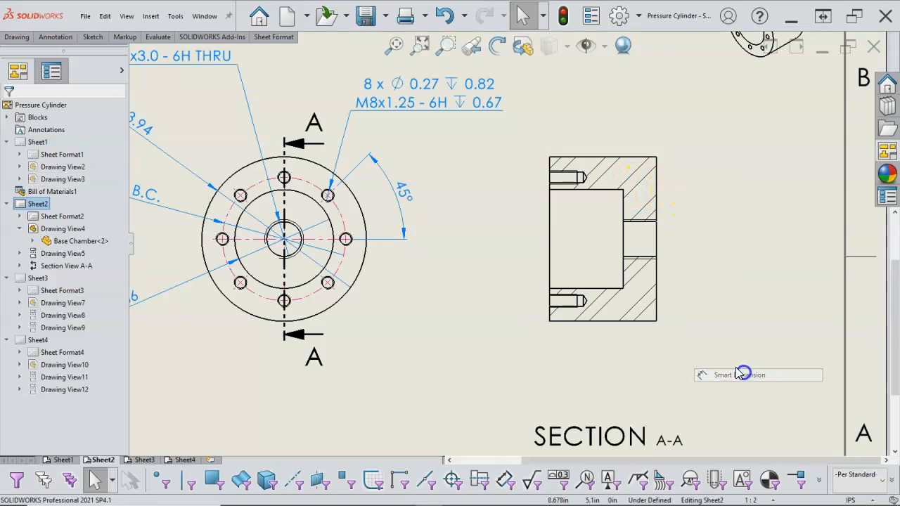
{"action": "left_click", "coordinate": [606, 321]}
{"action": "left_click", "coordinate": [606, 383]}
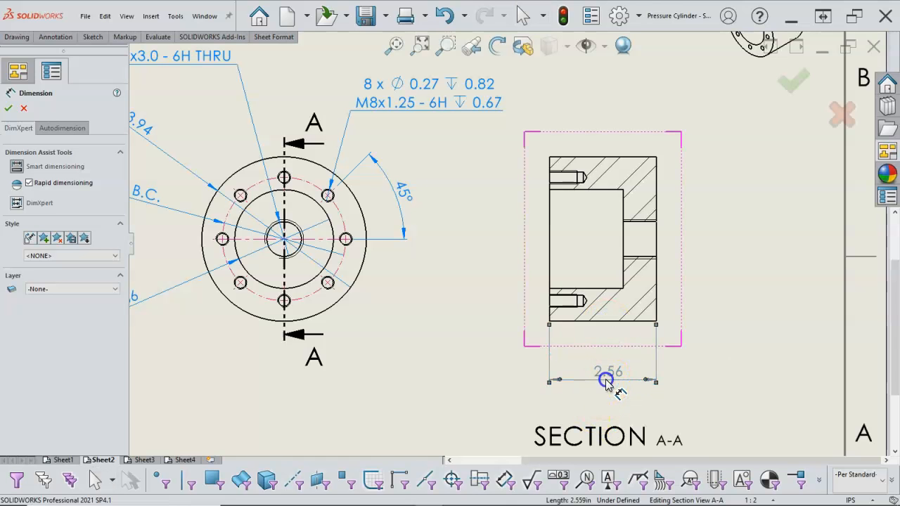
- Dimension the large bore's depth below Section View A-A and lower the overall length dimension to make room
{"action": "left_click", "coordinate": [595, 291]}
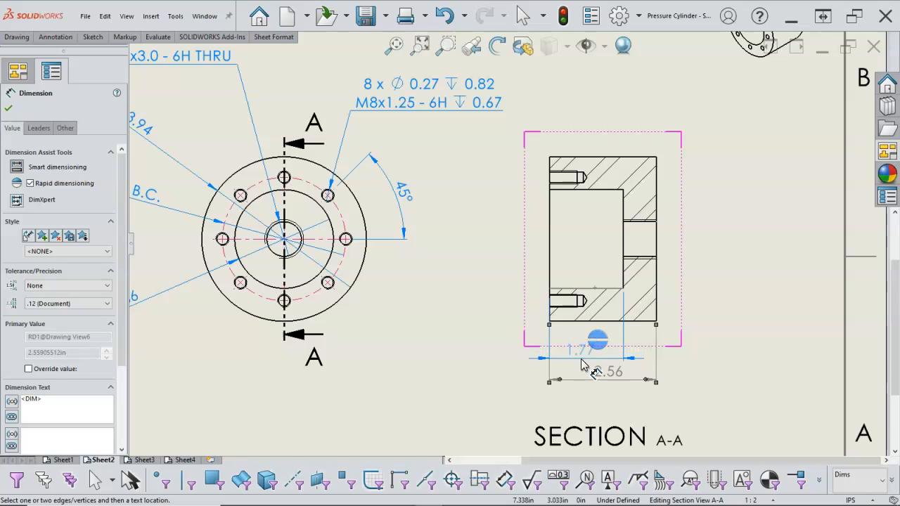
{"action": "left_click", "coordinate": [583, 364]}
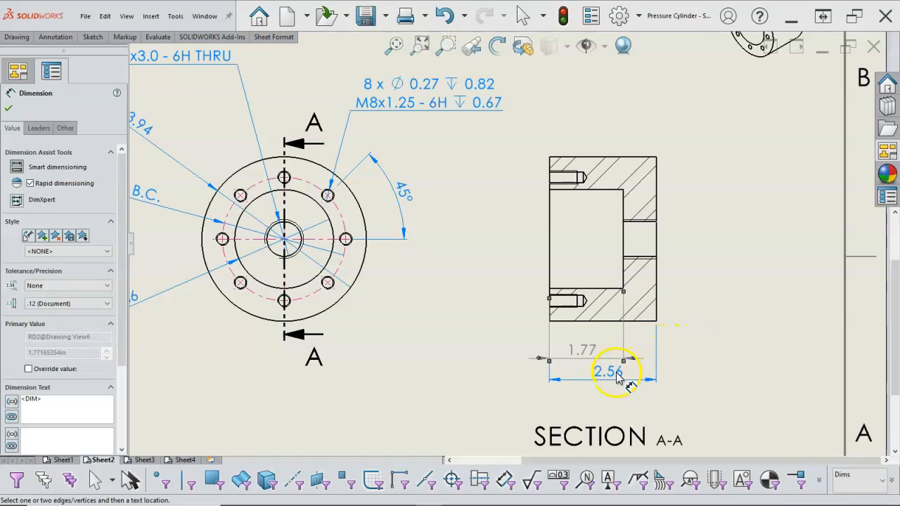
{"action": "left_click_drag", "start_coordinate": [615, 373], "coordinate": [613, 381]}
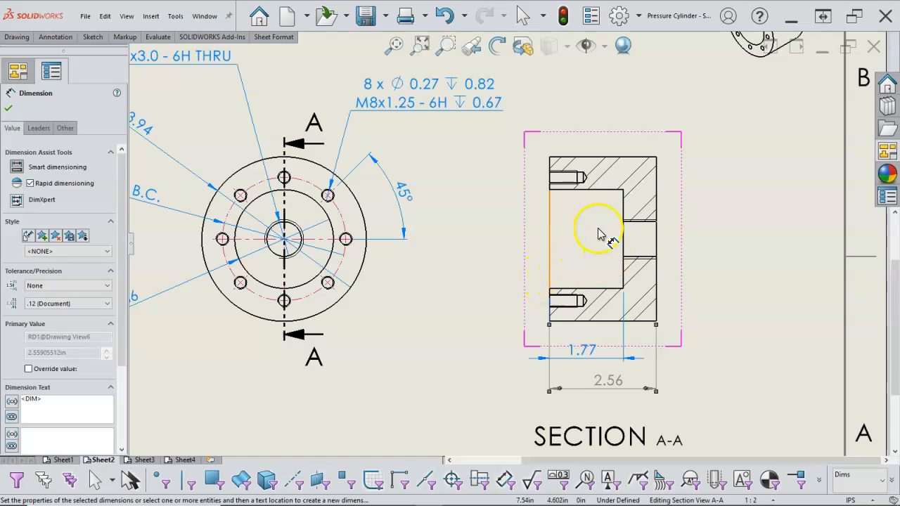
{"action": "left_click", "coordinate": [695, 230]}
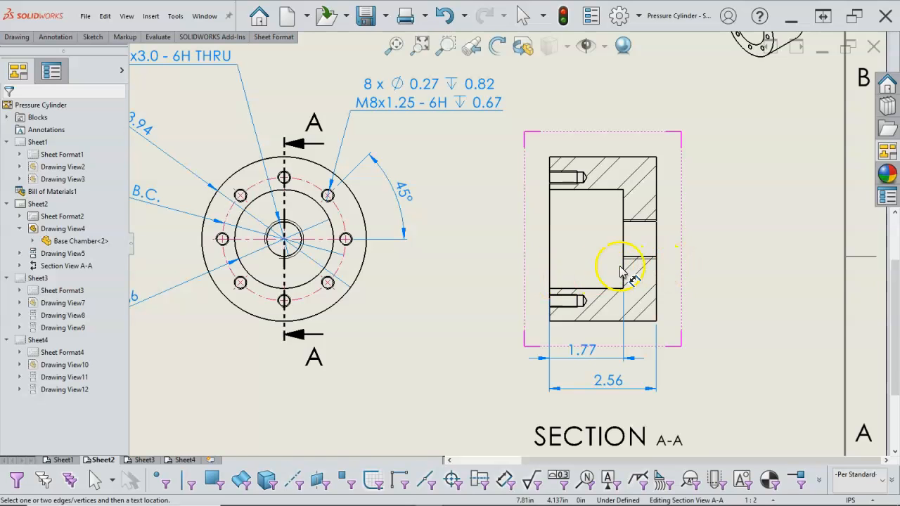
- Switch to Sheet3 and start a diameter dimension on the outer circle of the Gasket's circular view
{"action": "key", "text": "f"}
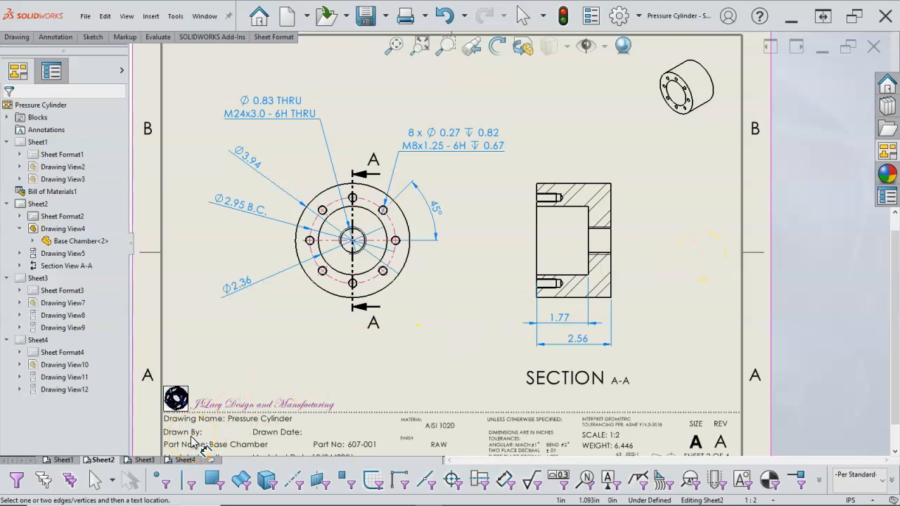
{"action": "left_click", "coordinate": [149, 460]}
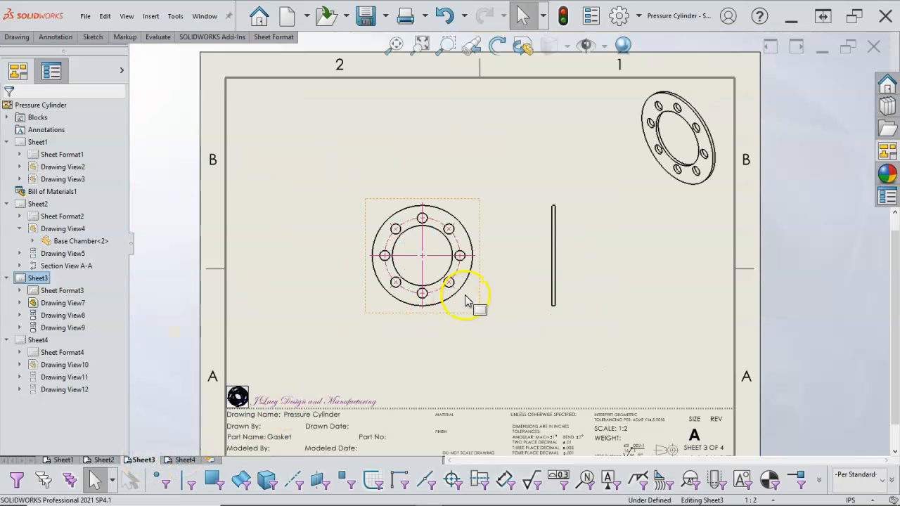
{"action": "left_click", "coordinate": [396, 282]}
{"action": "scroll", "coordinate": [371, 294], "scroll_direction": "down", "scroll_amount": 1}
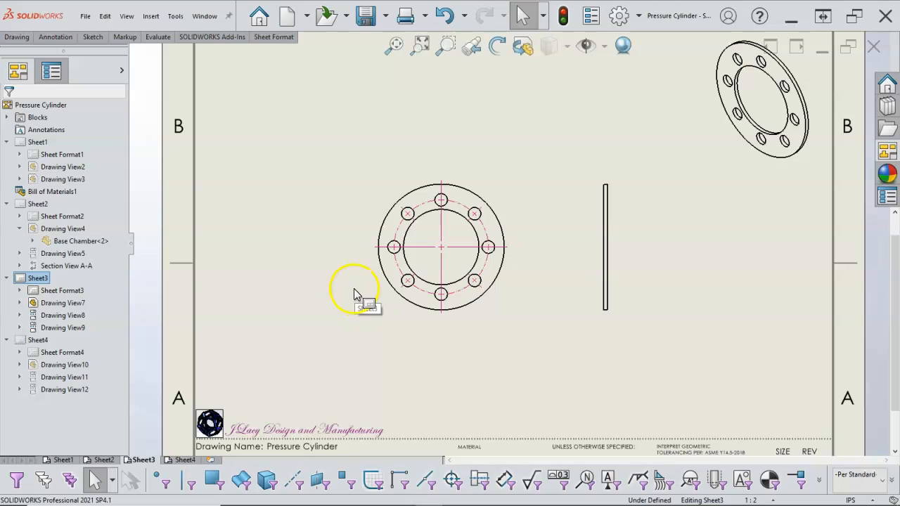
{"action": "right_click", "coordinate": [355, 294]}
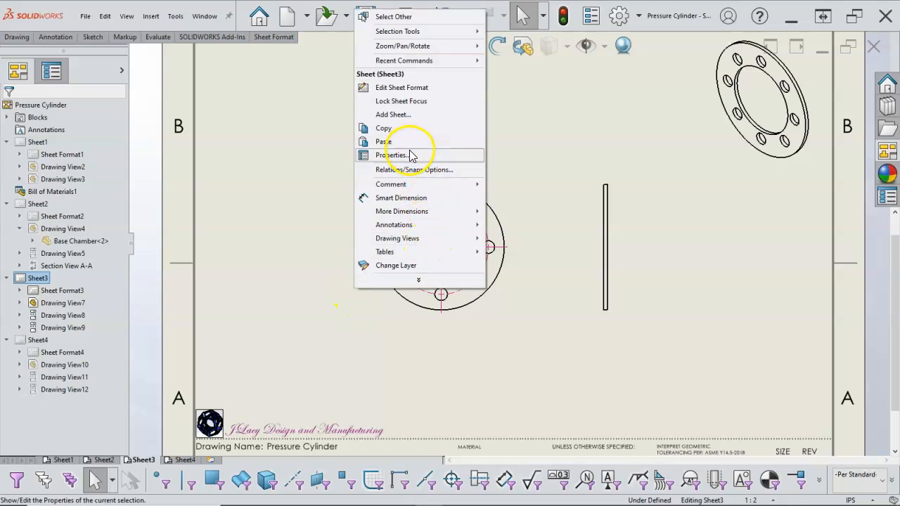
{"action": "left_click", "coordinate": [400, 197]}
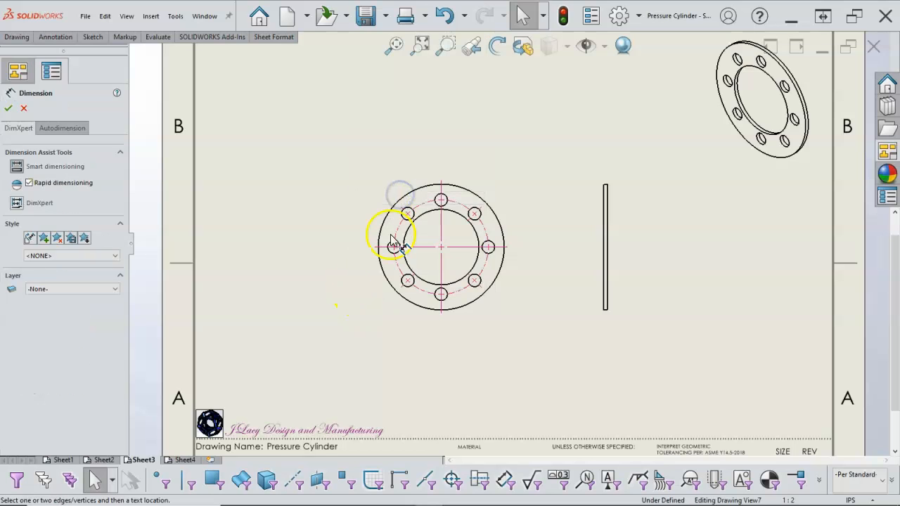
{"action": "scroll", "coordinate": [393, 284], "scroll_direction": "down", "scroll_amount": 2}
{"action": "left_click", "coordinate": [401, 271]}
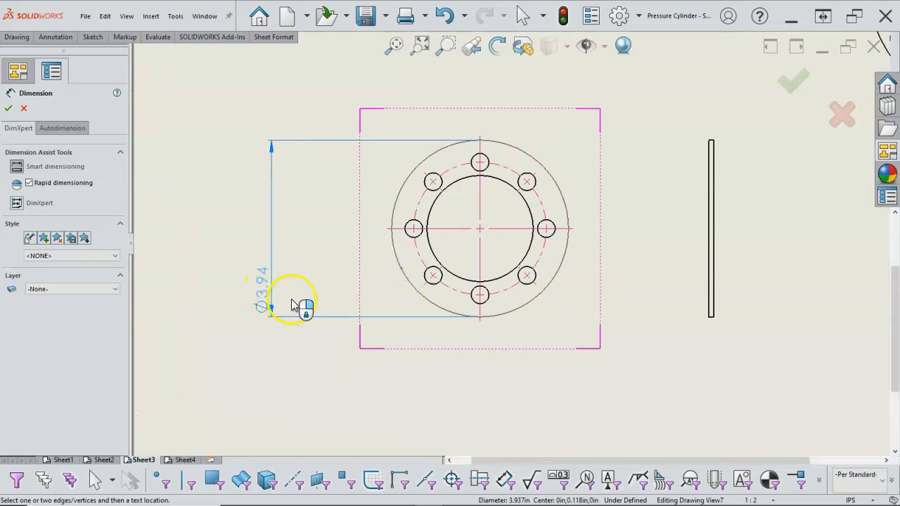
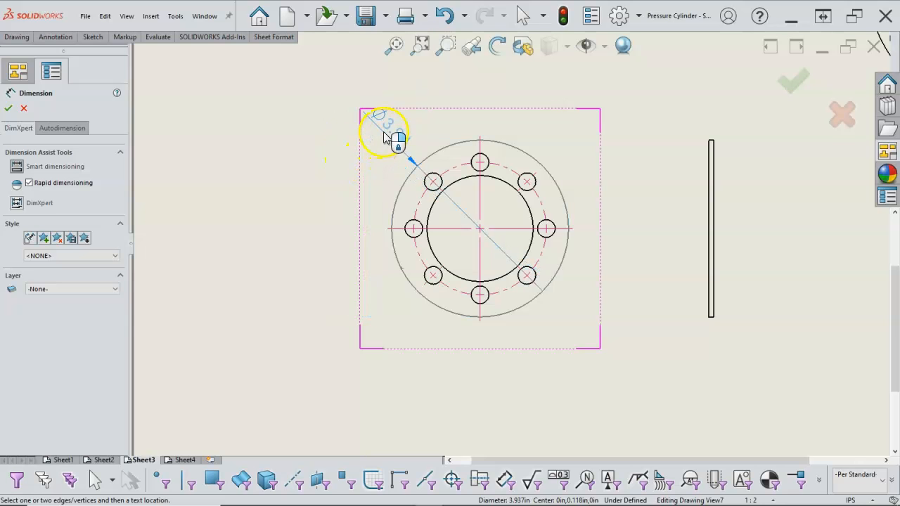
- Place the outer circle's diameter dimension outside the Gasket's circular view, to its upper left
{"action": "left_click", "coordinate": [383, 133]}
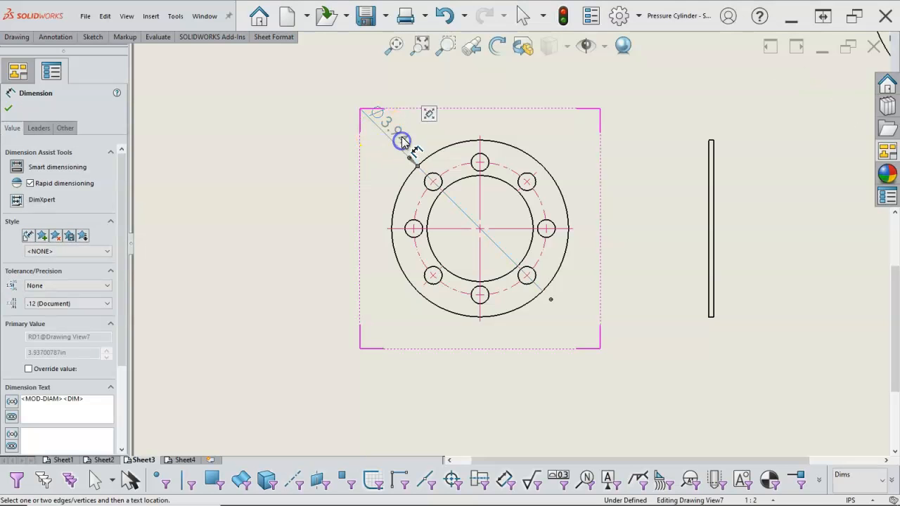
{"action": "left_click_drag", "start_coordinate": [366, 141], "coordinate": [372, 182]}
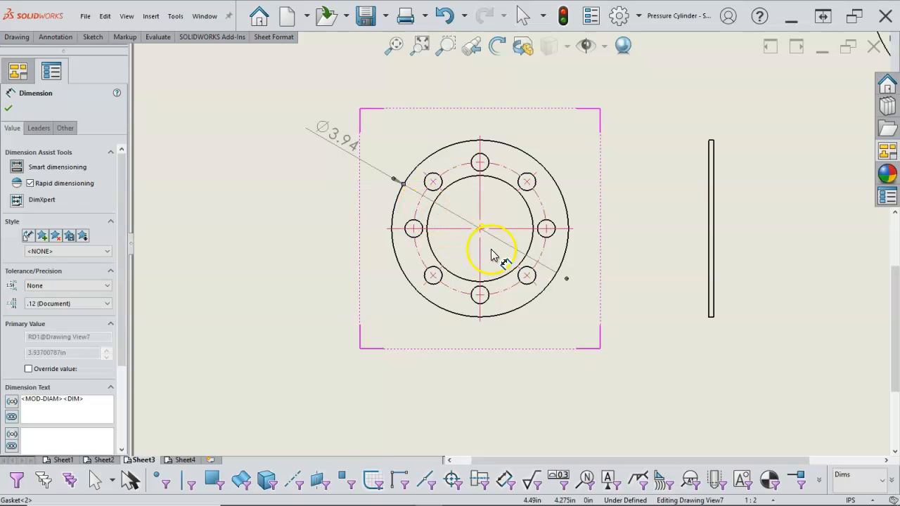
- Dimension the Gasket's bolt circle, display it as a diameter and add the suffix B.C. to its text
{"action": "left_click", "coordinate": [416, 251]}
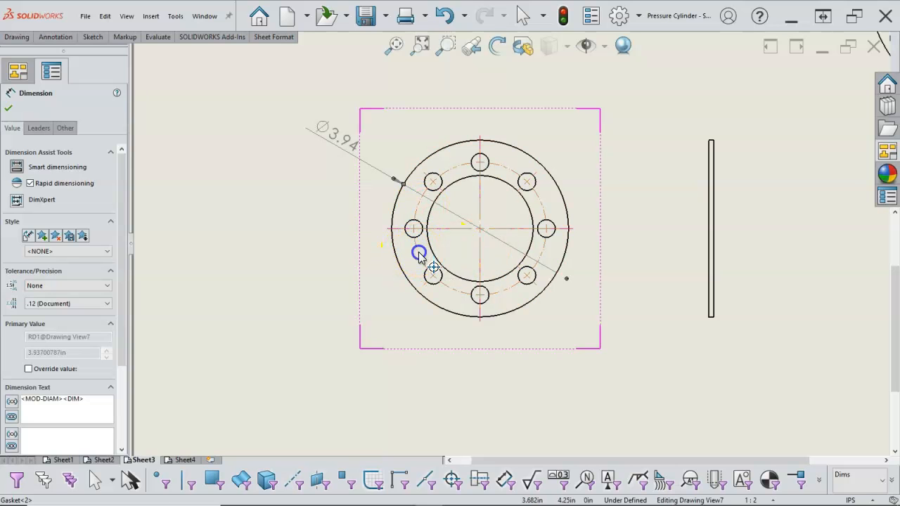
{"action": "left_click", "coordinate": [311, 267]}
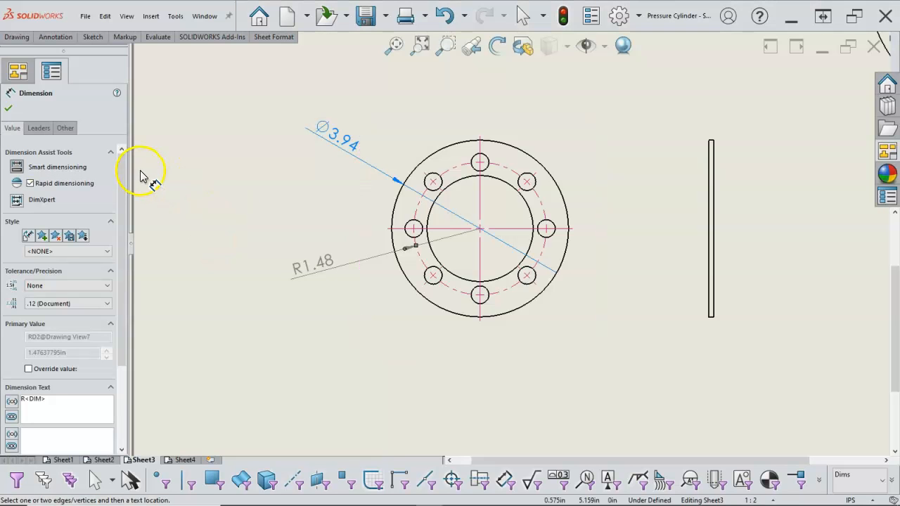
{"action": "left_click", "coordinate": [38, 127]}
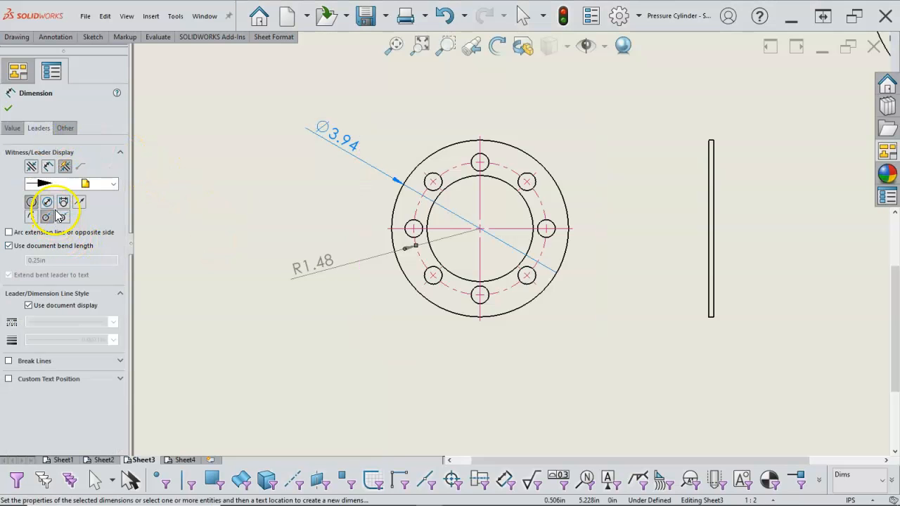
{"action": "left_click", "coordinate": [45, 202]}
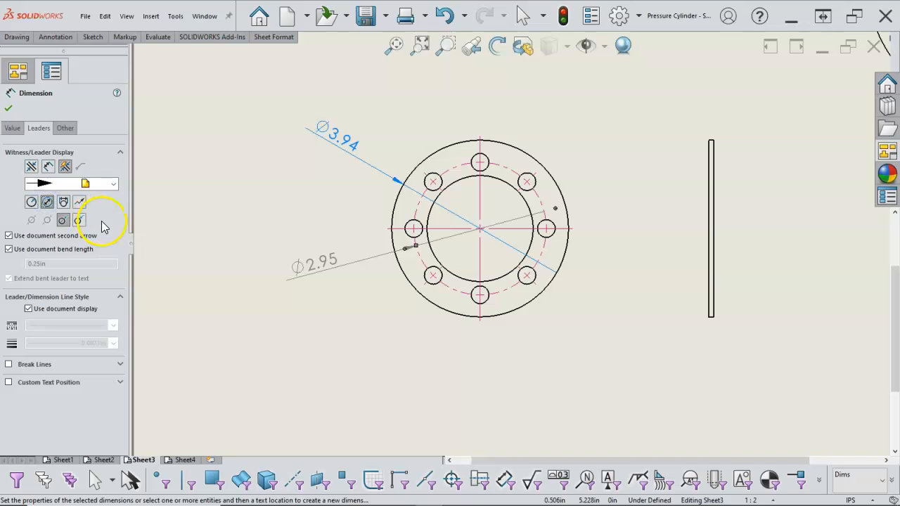
{"action": "left_click", "coordinate": [12, 127]}
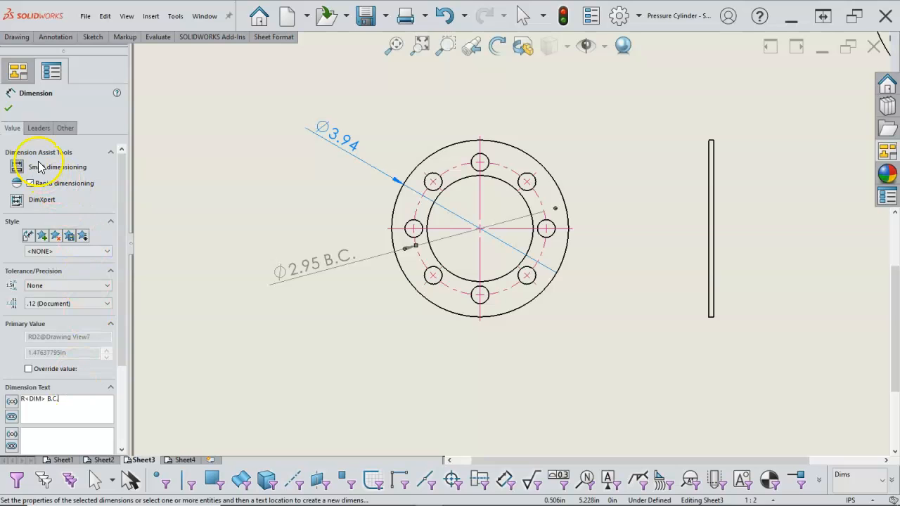
{"action": "left_click", "coordinate": [10, 109]}
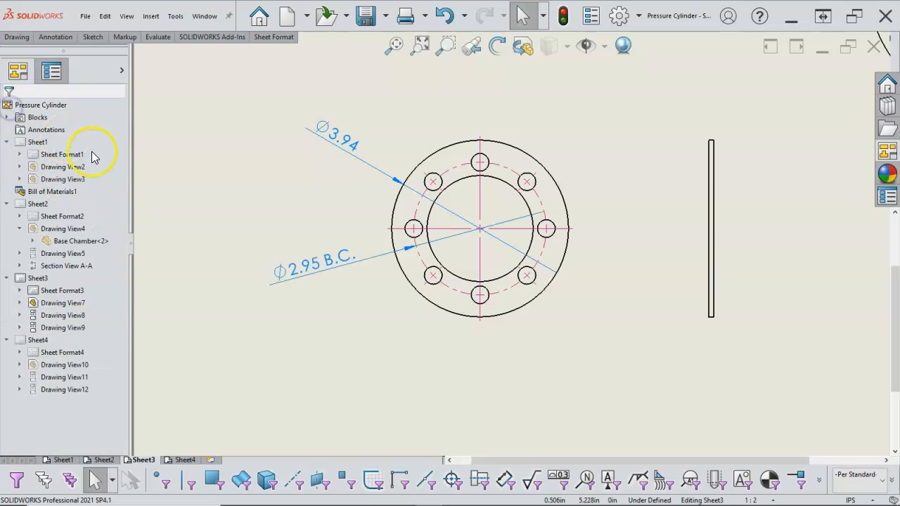
- Dimension the diameter of the Gasket's inner circle, placing the text below the circular view
{"action": "right_click", "coordinate": [243, 190]}
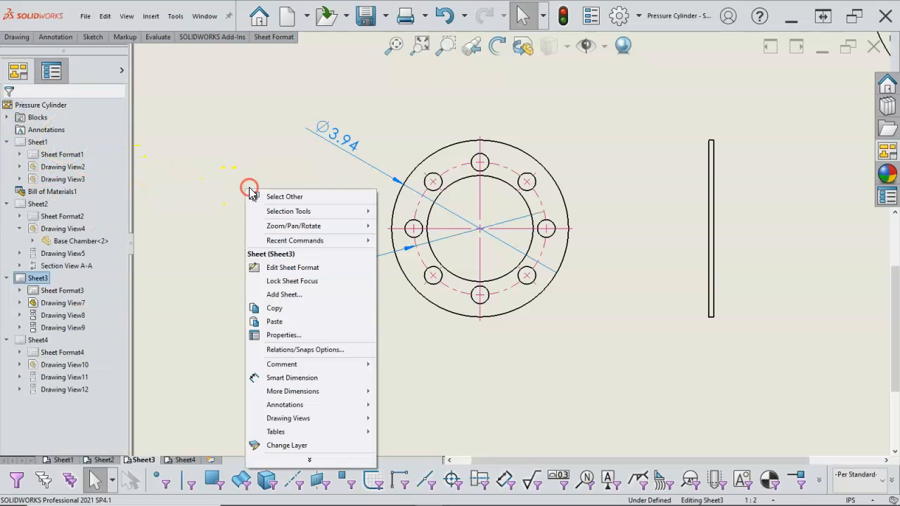
{"action": "left_click", "coordinate": [316, 375]}
{"action": "left_click", "coordinate": [465, 277]}
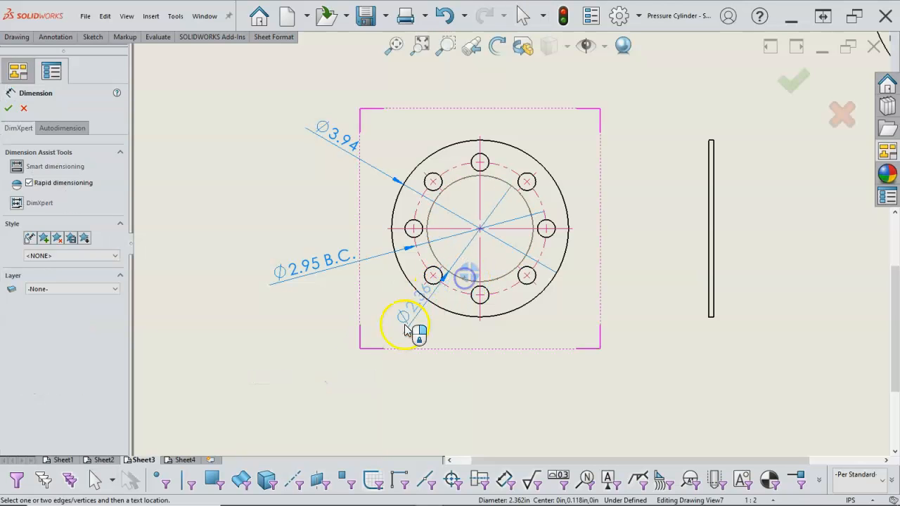
{"action": "left_click", "coordinate": [428, 367]}
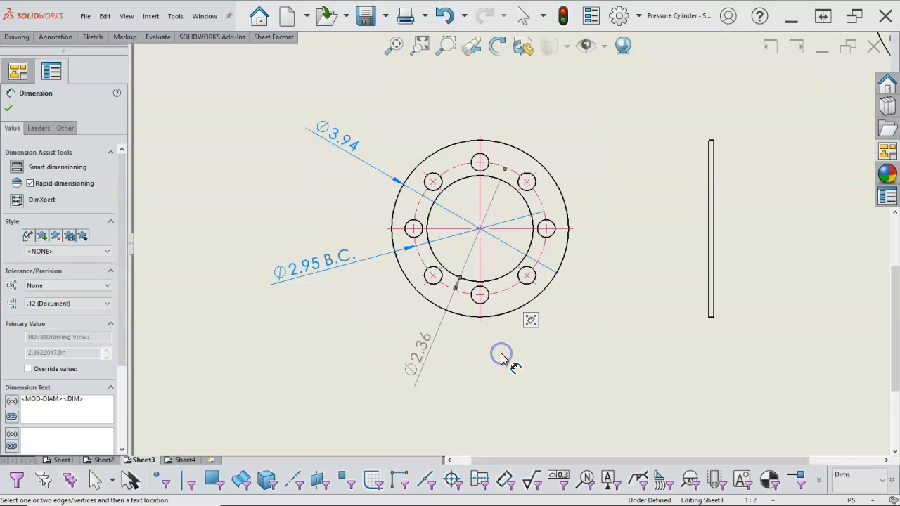
{"action": "right_click", "coordinate": [538, 365]}
{"action": "left_click", "coordinate": [560, 403]}
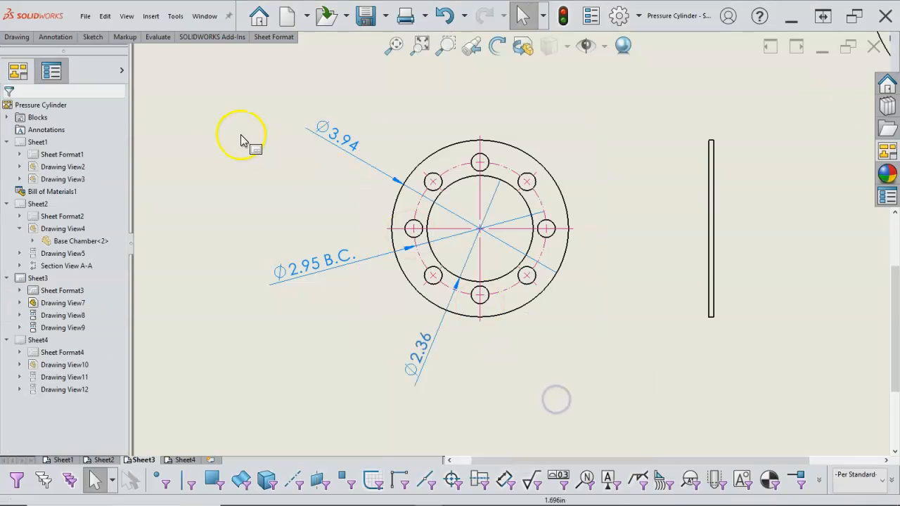
- Add a hole callout to the upper-right bolt hole, placed above the Gasket's circular view
{"action": "left_click", "coordinate": [62, 36]}
{"action": "left_click", "coordinate": [292, 110]}
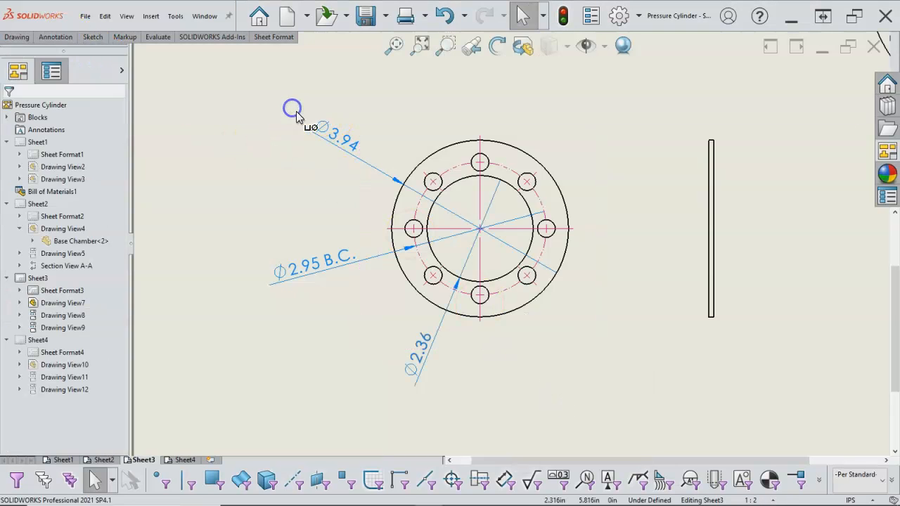
{"action": "left_click", "coordinate": [528, 179]}
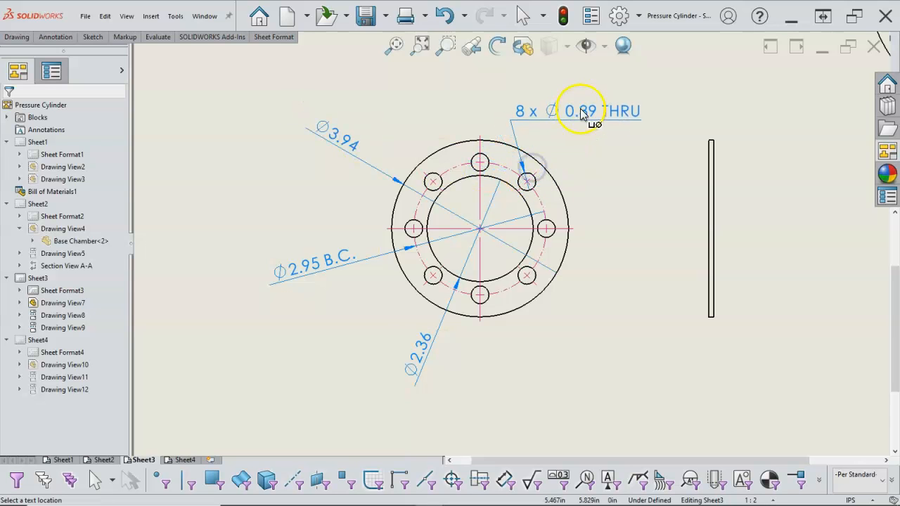
{"action": "left_click", "coordinate": [578, 100]}
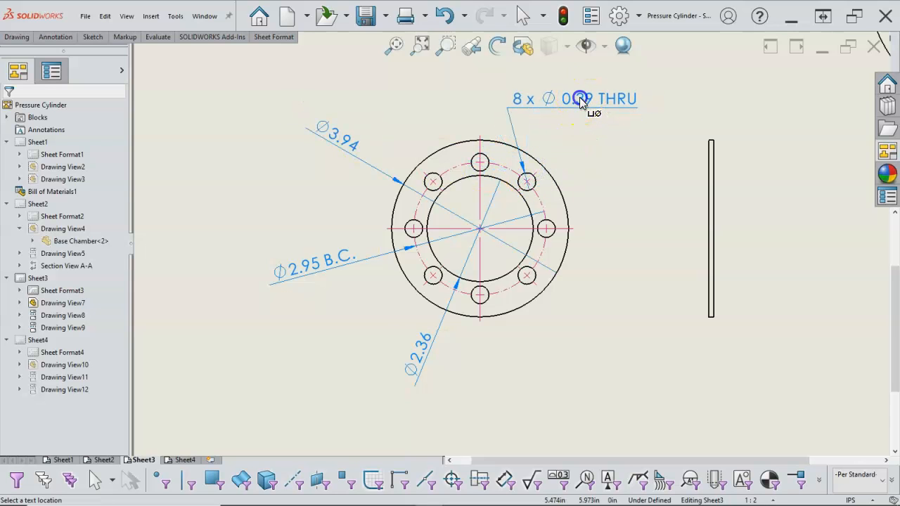
{"action": "middle_click_drag", "start_coordinate": [600, 183], "coordinate": [573, 195]}
{"action": "scroll", "coordinate": [569, 195], "scroll_direction": "up", "scroll_amount": 1}
{"action": "scroll", "coordinate": [567, 194], "scroll_direction": "down", "scroll_amount": 1}
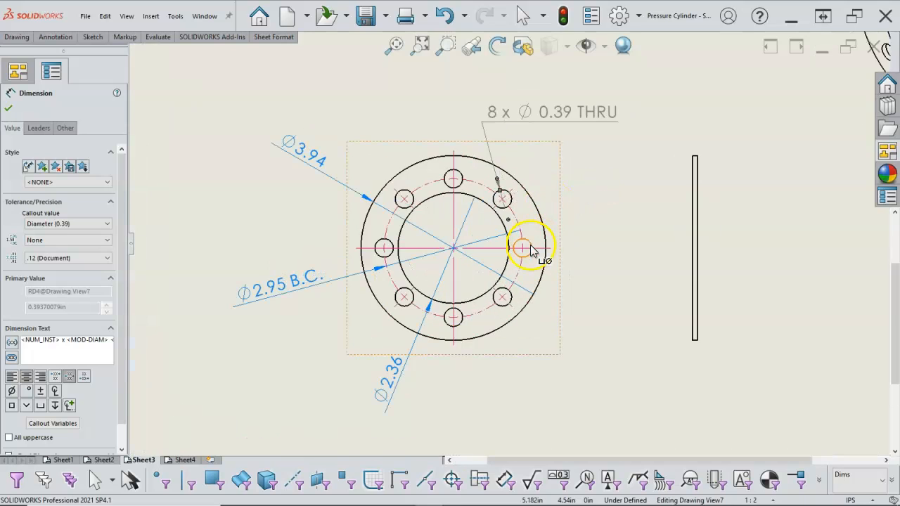
{"action": "scroll", "coordinate": [491, 243], "scroll_direction": "down", "scroll_amount": 3}
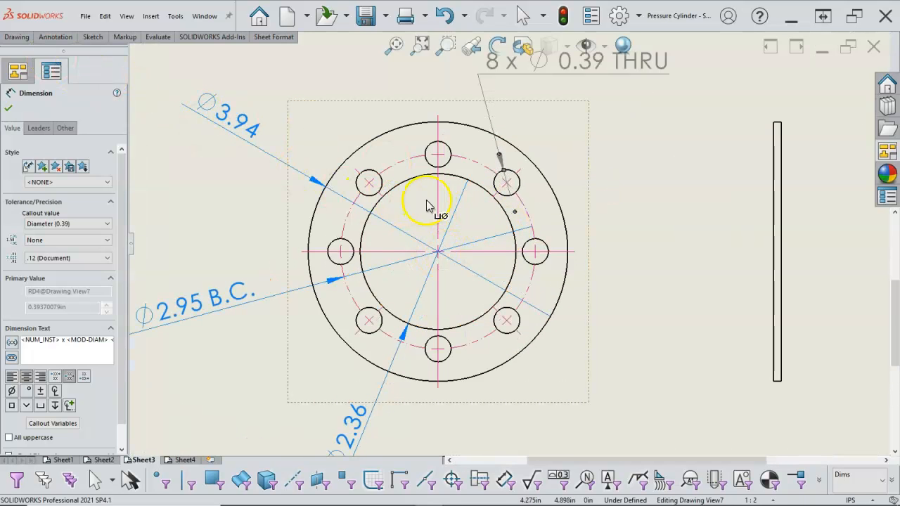
{"action": "right_click", "coordinate": [645, 223]}
{"action": "left_click", "coordinate": [662, 300]}
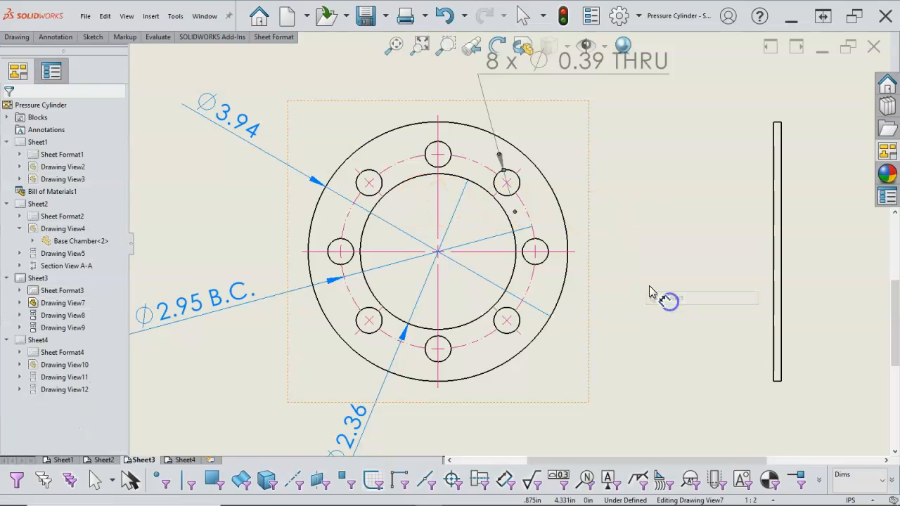
{"action": "right_click", "coordinate": [631, 268]}
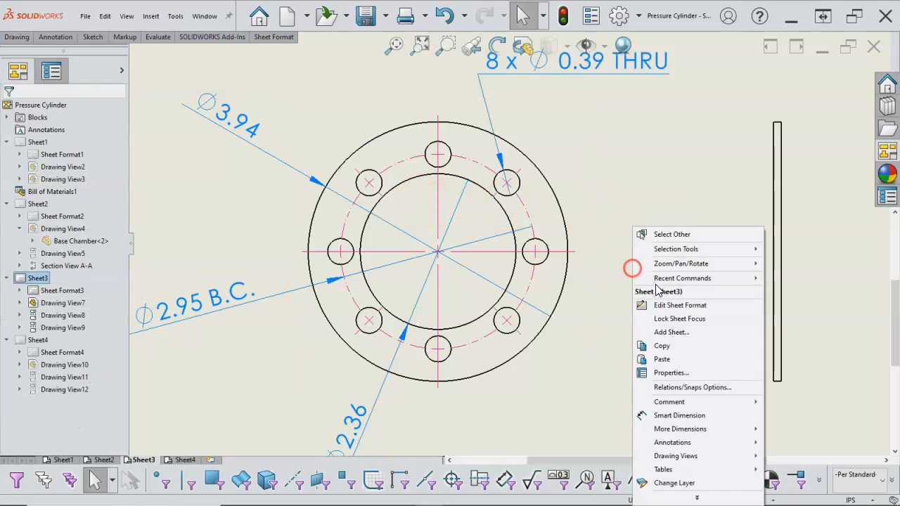
{"action": "left_click", "coordinate": [683, 415]}
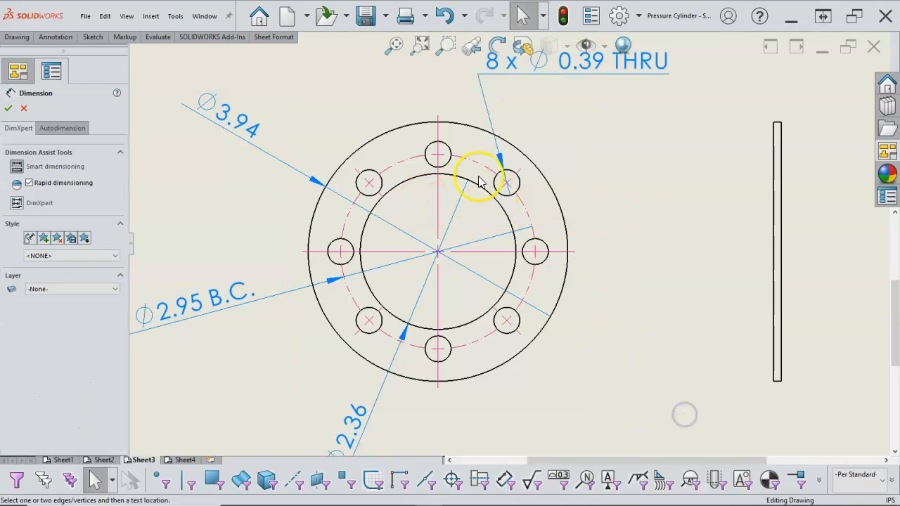
{"action": "left_click", "coordinate": [438, 253]}
{"action": "left_click", "coordinate": [509, 199]}
{"action": "left_click", "coordinate": [528, 246]}
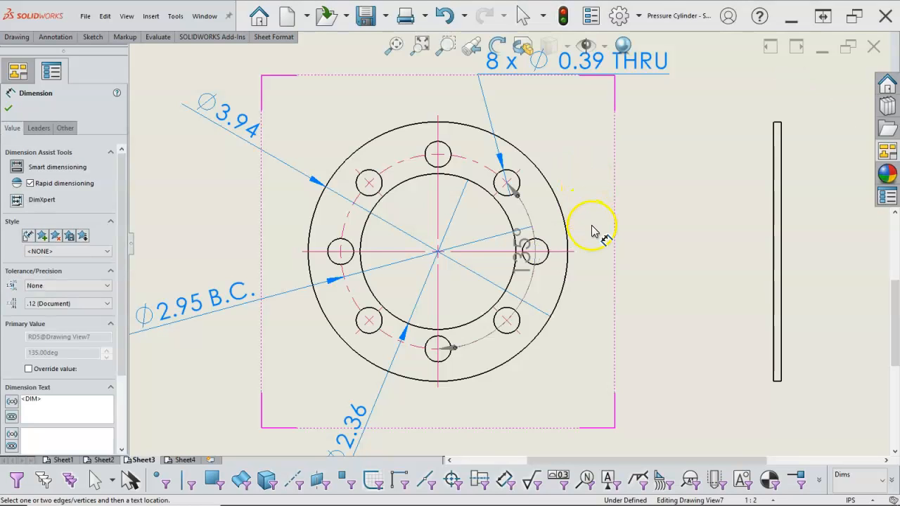
{"action": "key", "text": "Escape"}
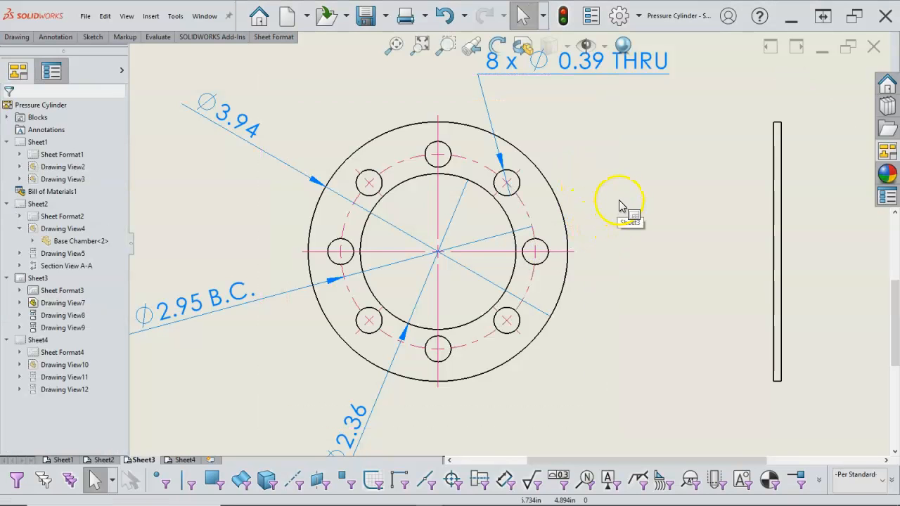
{"action": "right_click", "coordinate": [626, 192]}
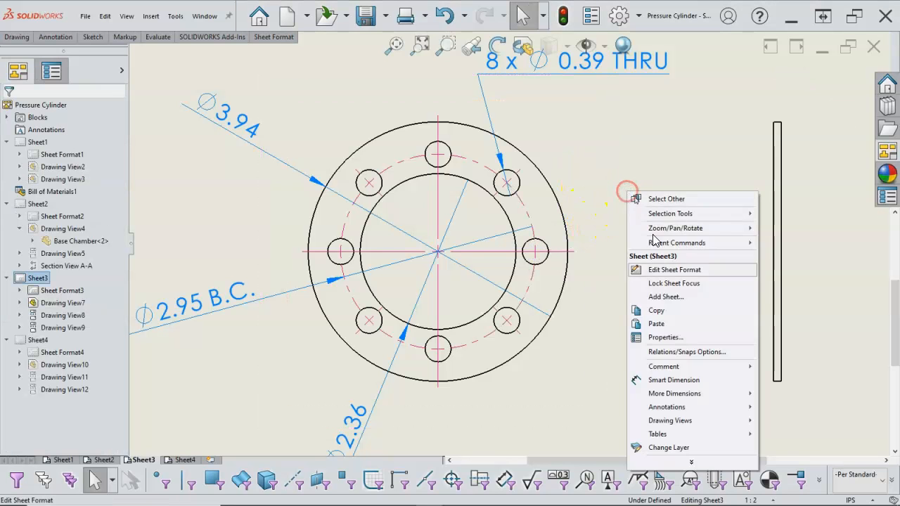
{"action": "left_click", "coordinate": [667, 380]}
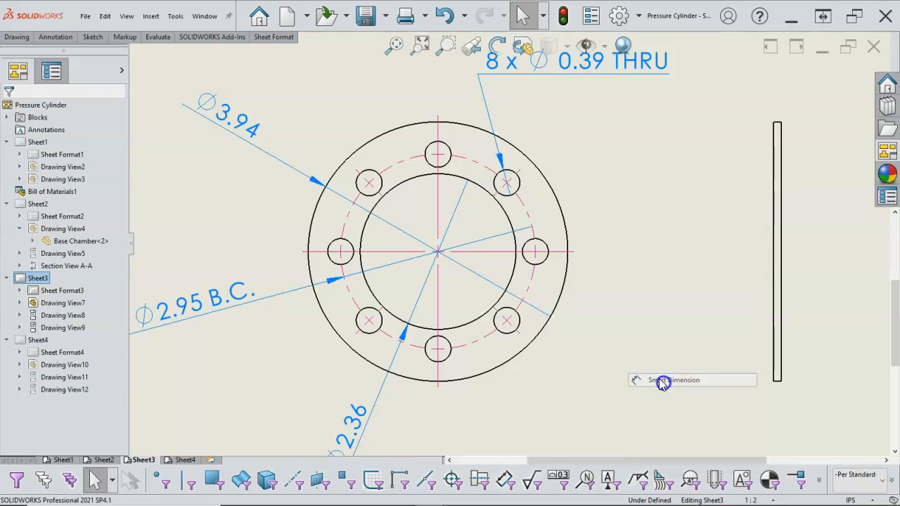
{"action": "left_click", "coordinate": [447, 255]}
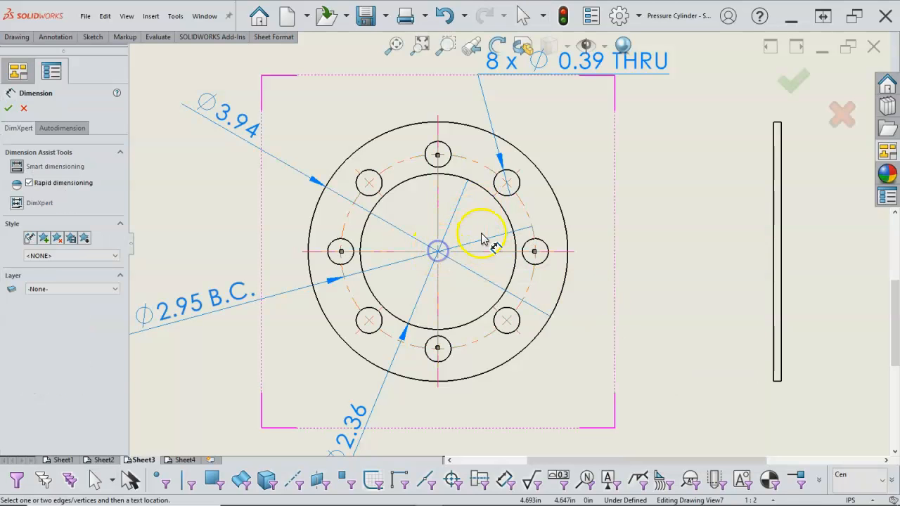
{"action": "left_click", "coordinate": [517, 185]}
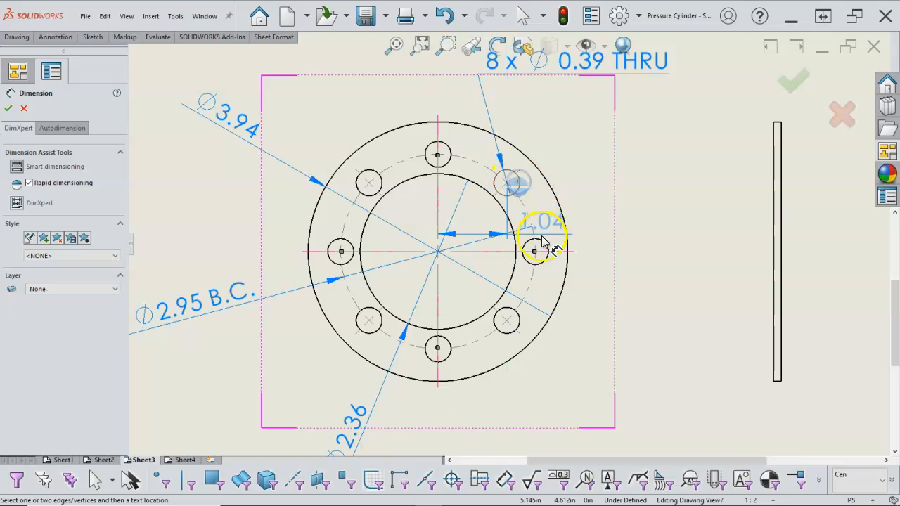
{"action": "left_click", "coordinate": [582, 225]}
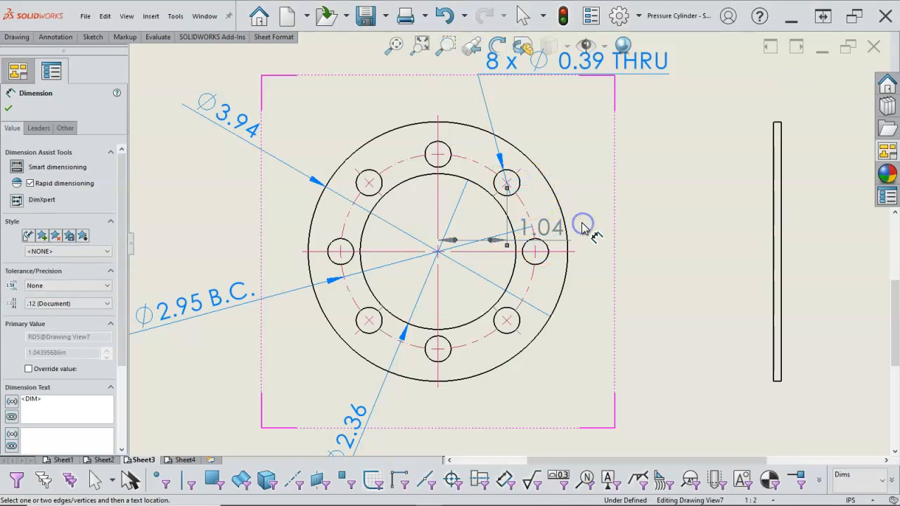
{"action": "key", "text": "Escape"}
- Dimension the angle between the horizontal centerline and the upper-right hole's radial centerline, adding the suffix TYP to its text
{"action": "right_click", "coordinate": [612, 200]}
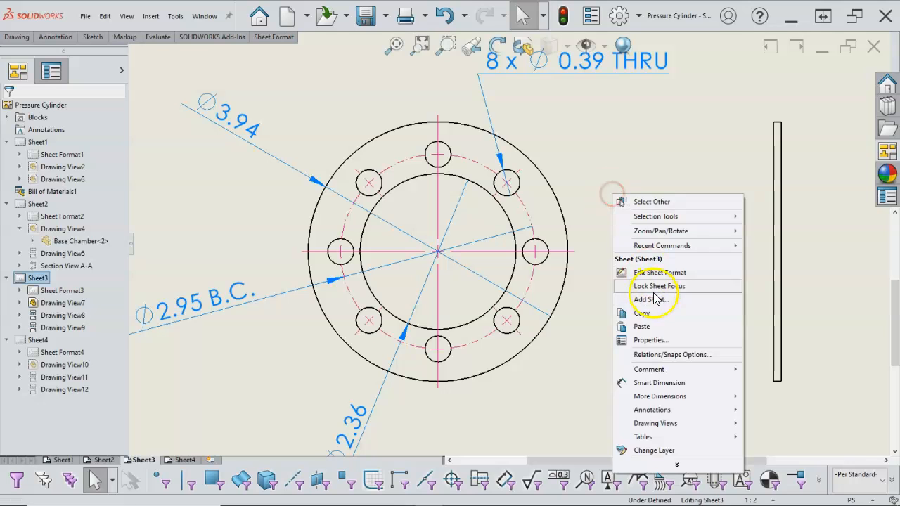
{"action": "left_click", "coordinate": [654, 383]}
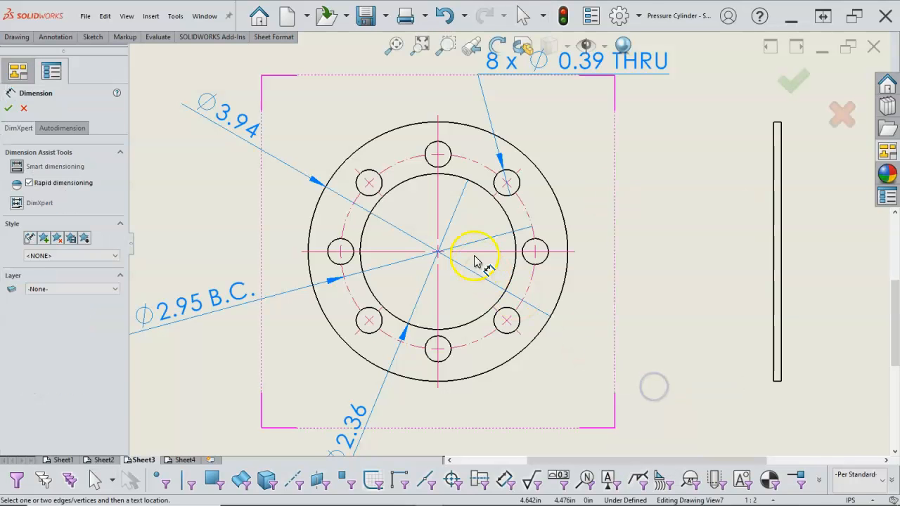
{"action": "left_click", "coordinate": [485, 251]}
{"action": "left_click", "coordinate": [496, 196]}
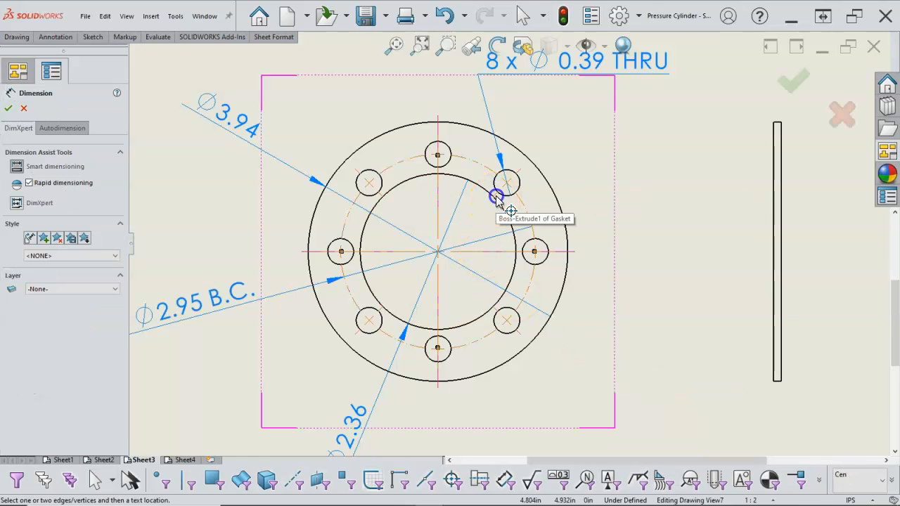
{"action": "left_click", "coordinate": [605, 188]}
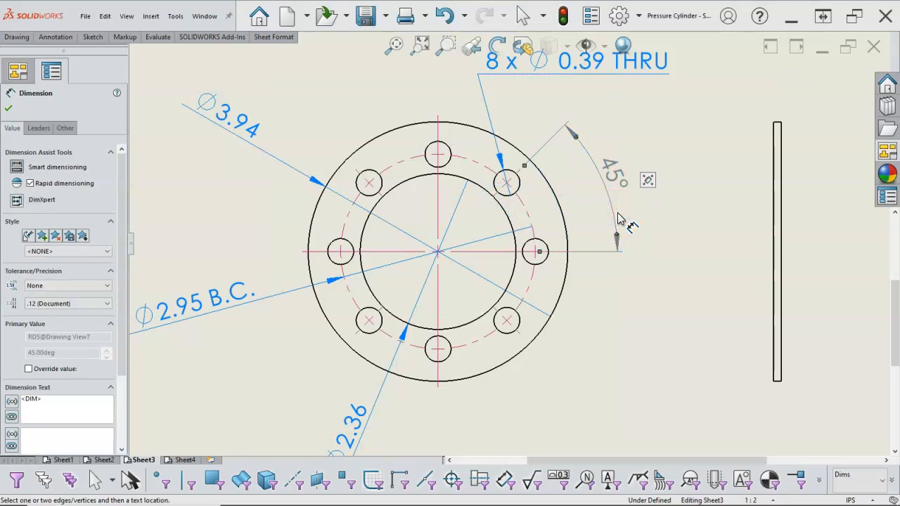
{"action": "left_click", "coordinate": [141, 308]}
{"action": "left_click", "coordinate": [59, 402]}
{"action": "type", "text": "TYP"}
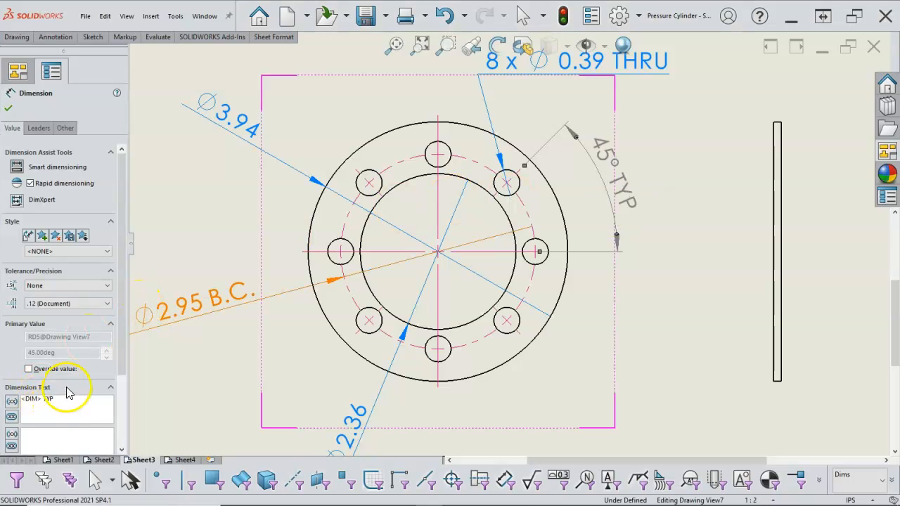
{"action": "left_click", "coordinate": [8, 108]}
- On Sheet2, add the suffix TYP to the 45° angle dimension on the Base Chamber's circular view
{"action": "left_click", "coordinate": [106, 462]}
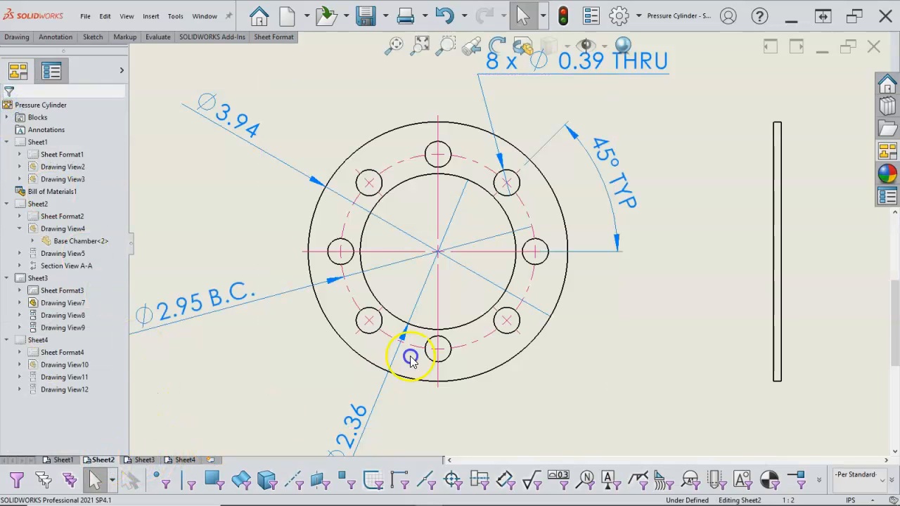
{"action": "left_click", "coordinate": [437, 211]}
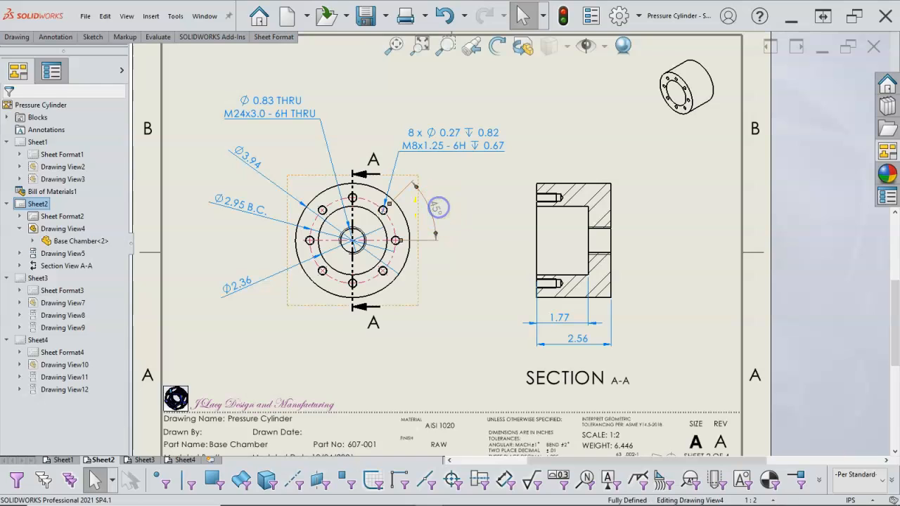
{"action": "left_click", "coordinate": [62, 332]}
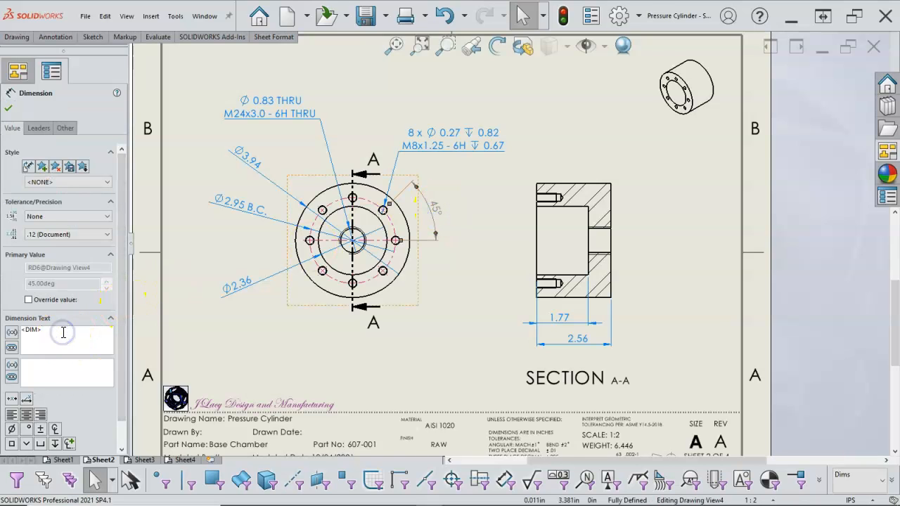
{"action": "type", "text": "TYP"}
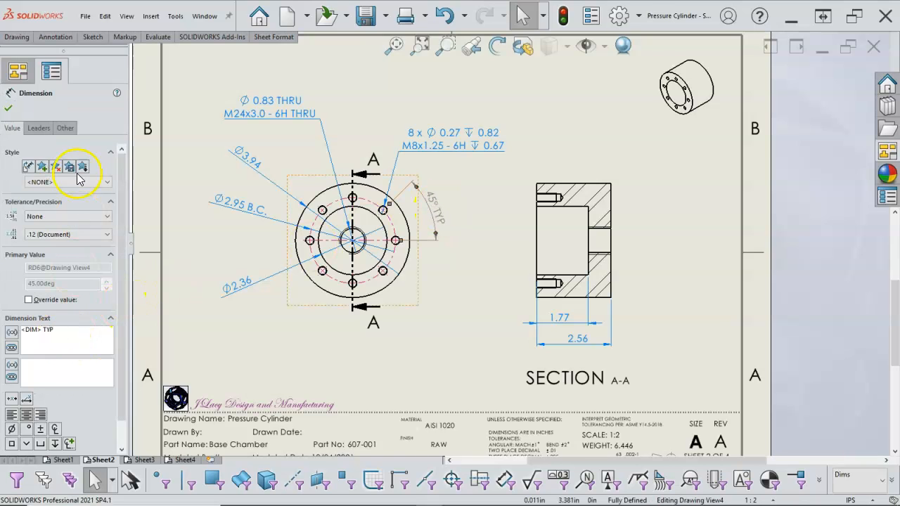
{"action": "left_click", "coordinate": [10, 109]}
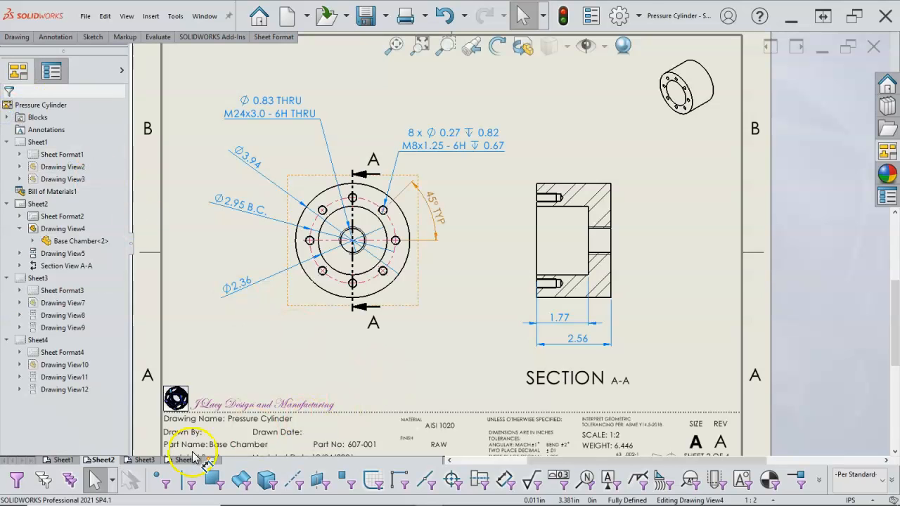
- On Sheet3, dimension the Gasket's thickness at the lower end of its side view, placing the text below the view
{"action": "left_click", "coordinate": [148, 460]}
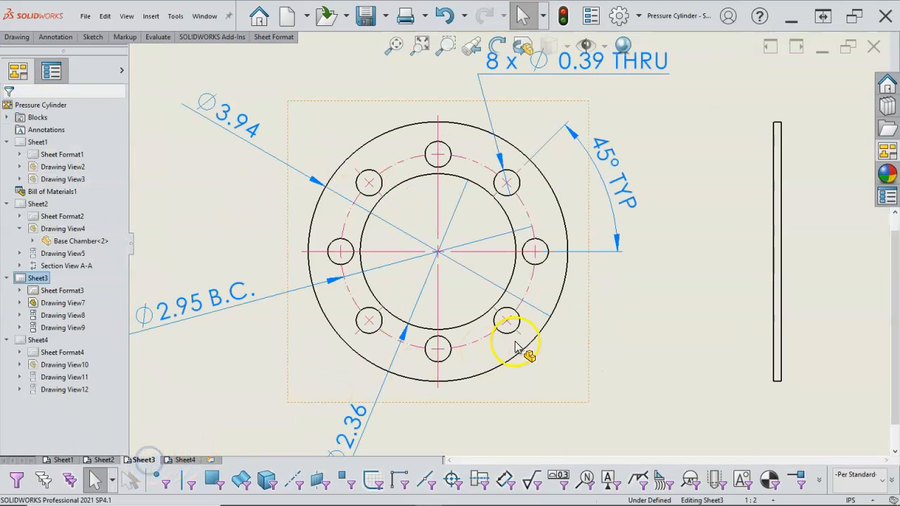
{"action": "right_click", "coordinate": [637, 344]}
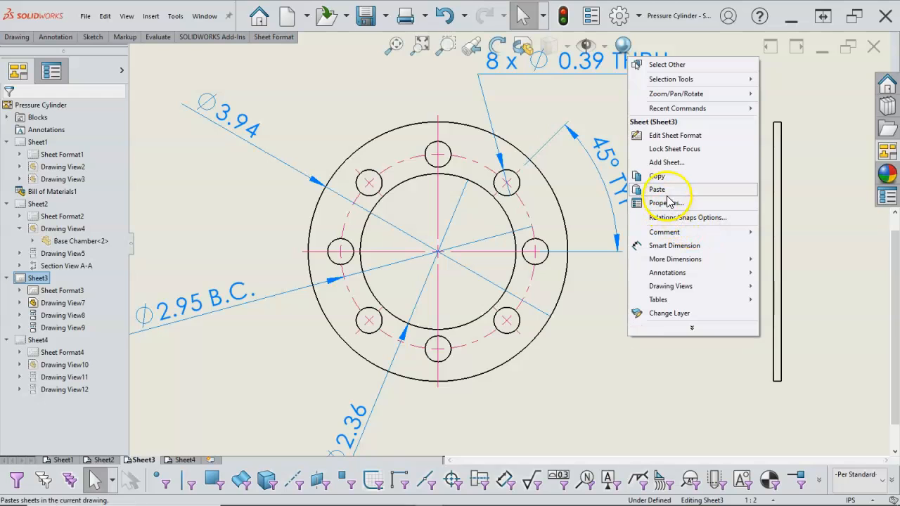
{"action": "left_click", "coordinate": [703, 246]}
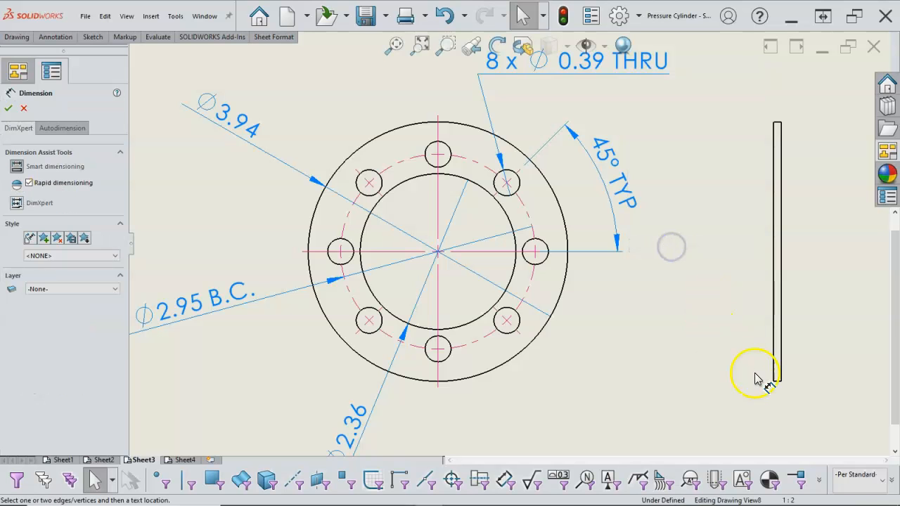
{"action": "left_click", "coordinate": [777, 383]}
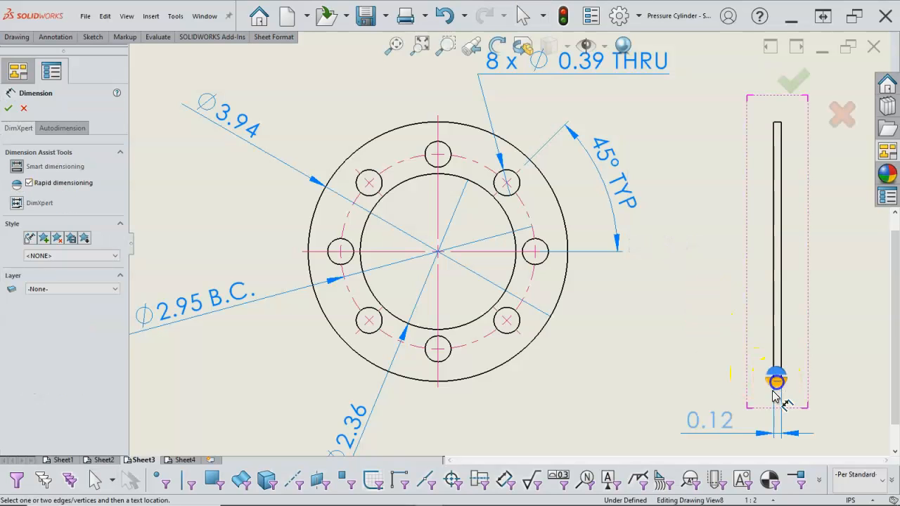
{"action": "left_click", "coordinate": [723, 421]}
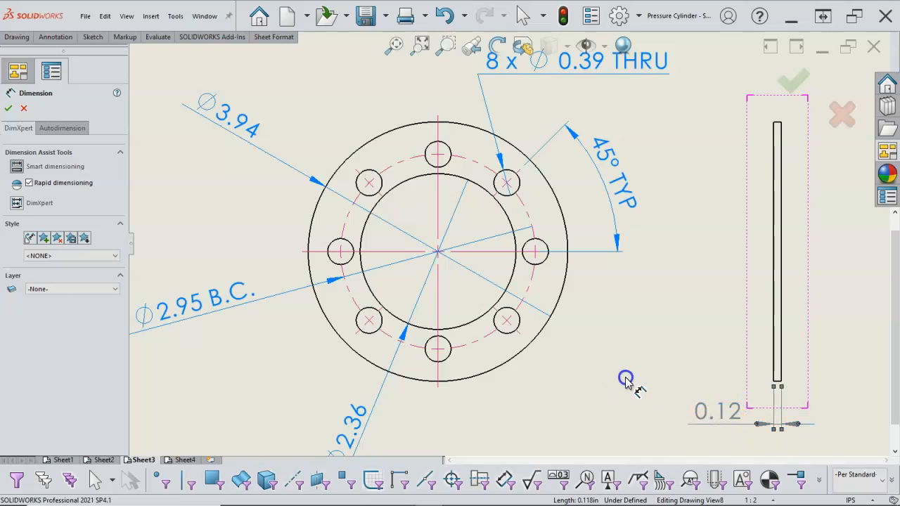
{"action": "right_click", "coordinate": [649, 413]}
{"action": "left_click", "coordinate": [647, 423]}
{"action": "scroll", "coordinate": [632, 381], "scroll_direction": "up", "scroll_amount": 3}
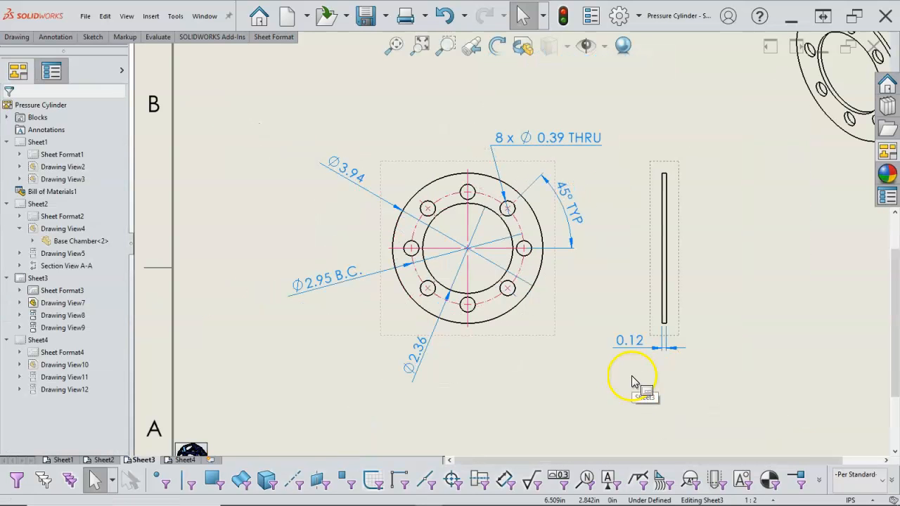
- On Sheet4, dimension the Cover Plate's outer diameter, placing the text to the upper left of its circular view
{"action": "left_click", "coordinate": [267, 414]}
{"action": "left_click", "coordinate": [186, 459]}
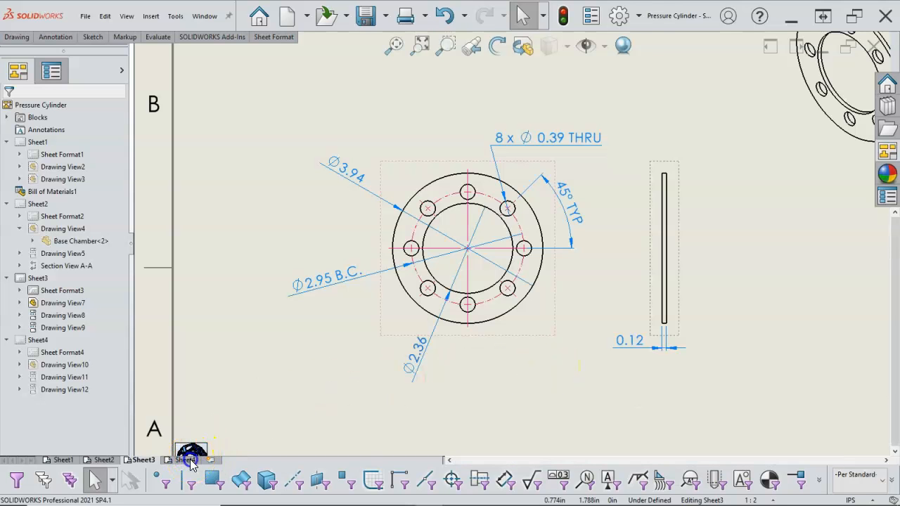
{"action": "scroll", "coordinate": [445, 233], "scroll_direction": "up", "scroll_amount": 3}
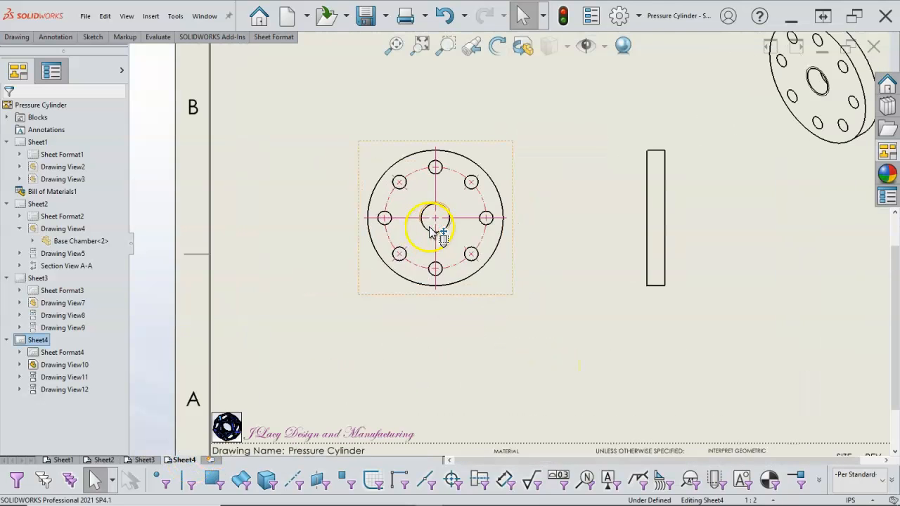
{"action": "right_click", "coordinate": [598, 311]}
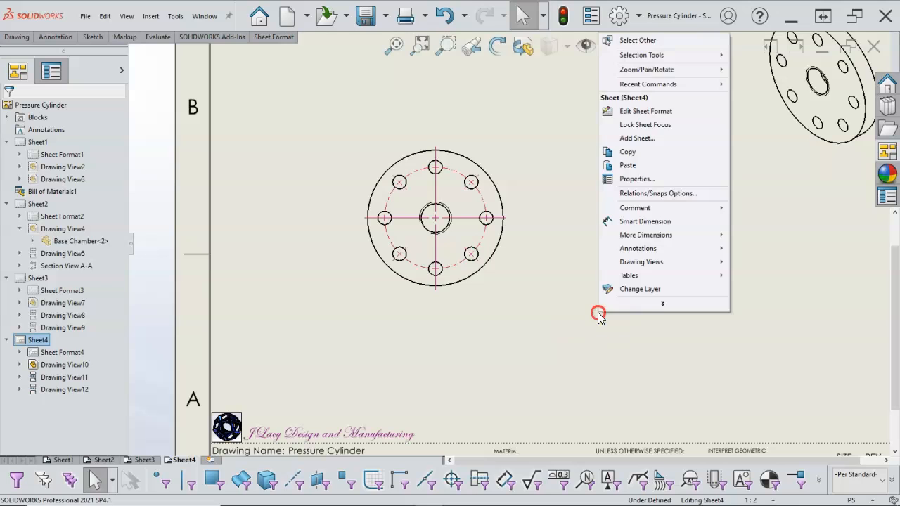
{"action": "left_click", "coordinate": [643, 222]}
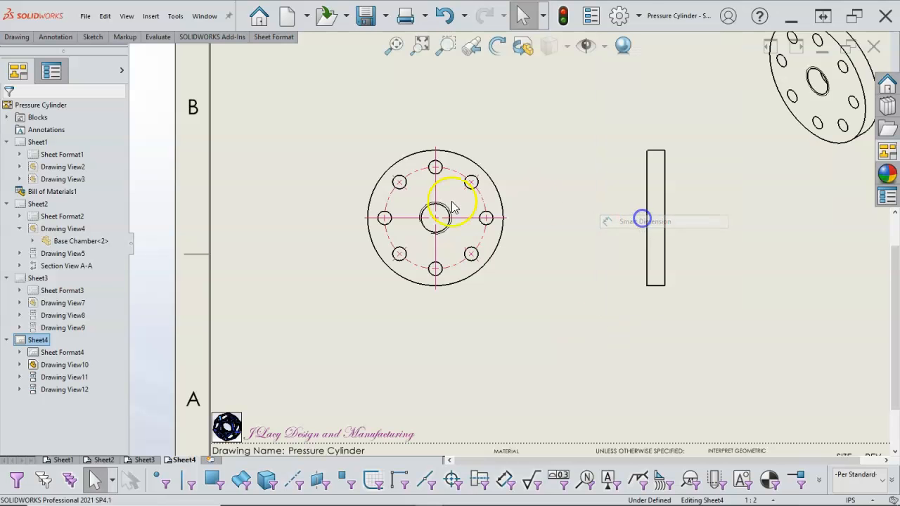
{"action": "left_click", "coordinate": [369, 197]}
{"action": "left_click", "coordinate": [311, 161]}
- Dimension the Cover Plate's bolt circle as a diameter with the suffix B.C., and move its text closer to the circular view
{"action": "left_click", "coordinate": [380, 233]}
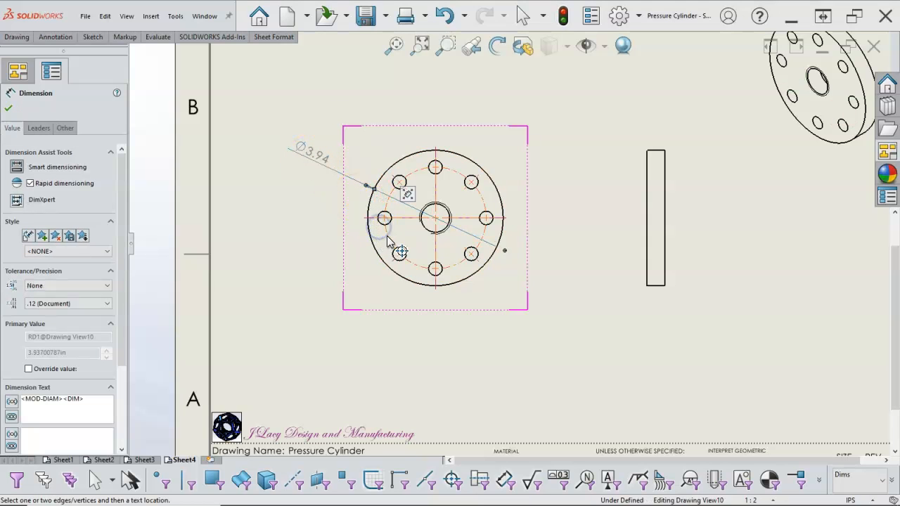
{"action": "left_click", "coordinate": [282, 253]}
{"action": "left_click", "coordinate": [38, 128]}
{"action": "left_click", "coordinate": [48, 202]}
{"action": "left_click", "coordinate": [12, 128]}
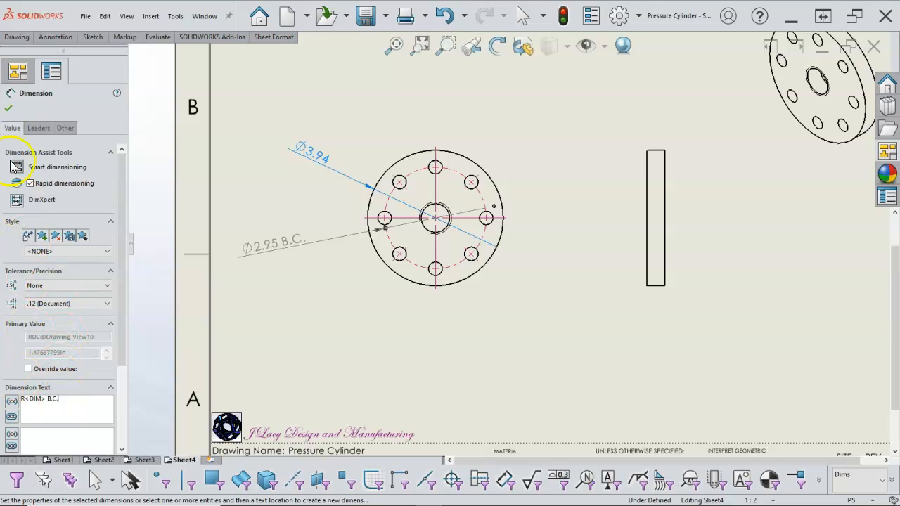
{"action": "left_click", "coordinate": [7, 108]}
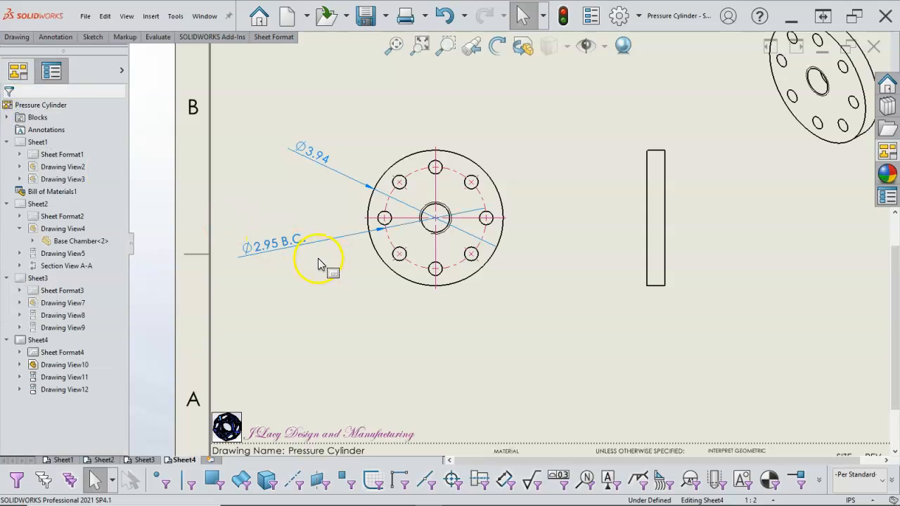
{"action": "left_click_drag", "start_coordinate": [297, 244], "coordinate": [328, 248]}
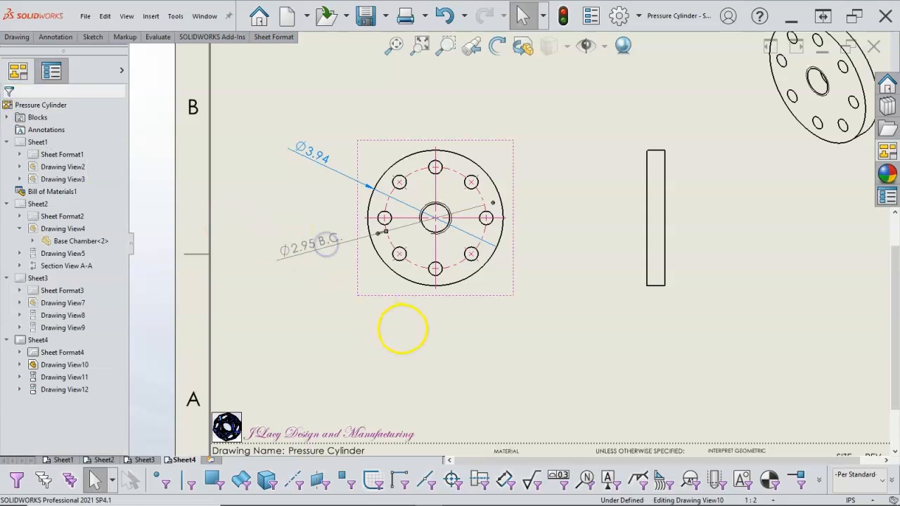
{"action": "left_click", "coordinate": [244, 87]}
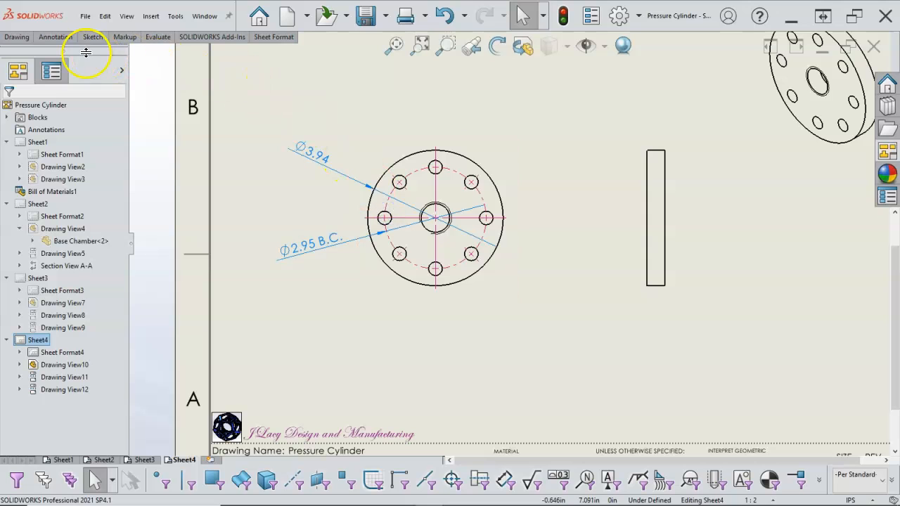
- Add a hole callout to the Cover Plate's bottom bolt hole, placed below and to the right of the circular view
{"action": "left_click", "coordinate": [54, 38]}
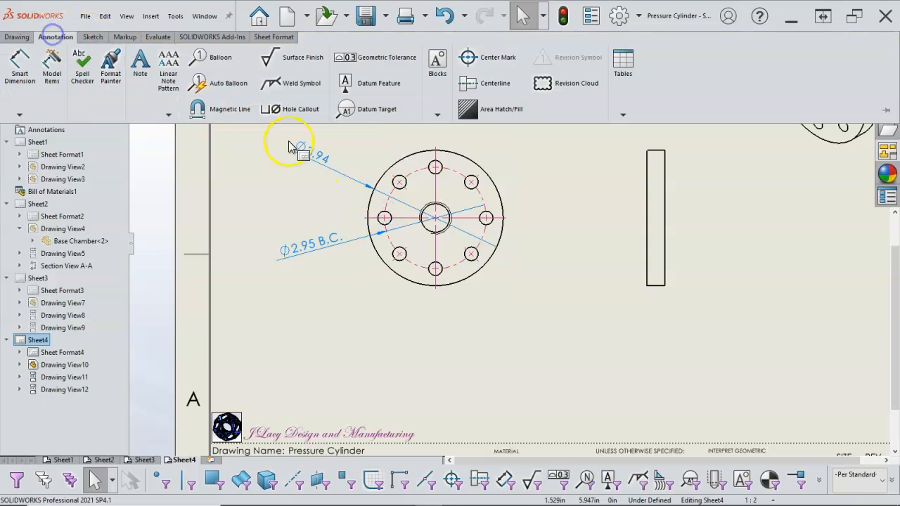
{"action": "left_click", "coordinate": [311, 105]}
{"action": "left_click", "coordinate": [445, 279]}
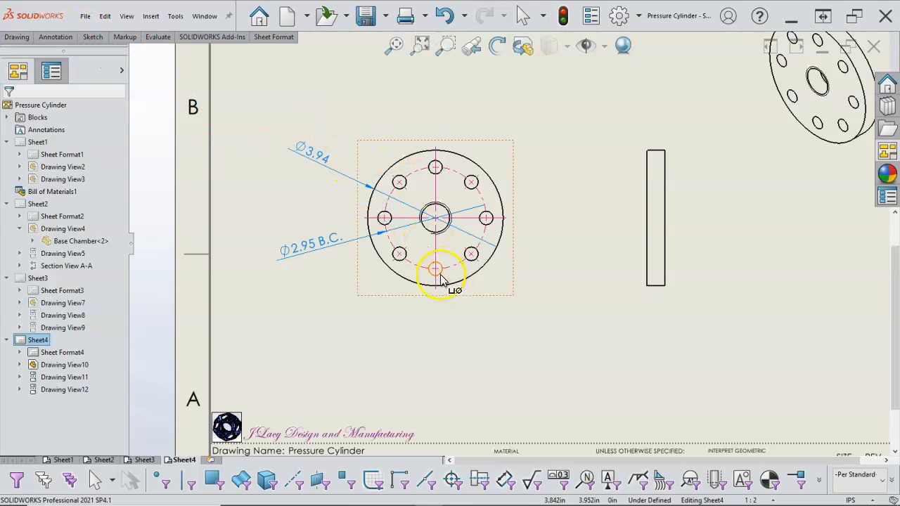
{"action": "left_click", "coordinate": [519, 318]}
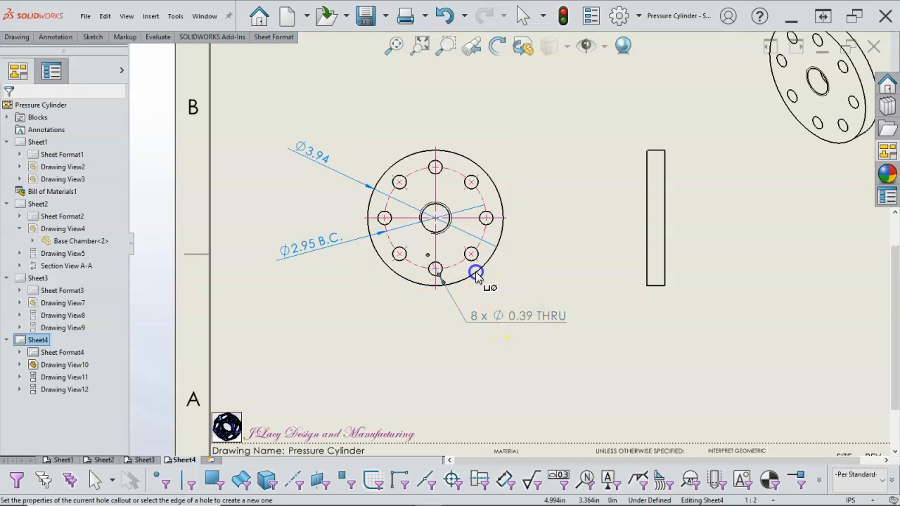
- Add a hole callout to the Cover Plate's central threaded hole, placed above the circular view
{"action": "left_click", "coordinate": [445, 213]}
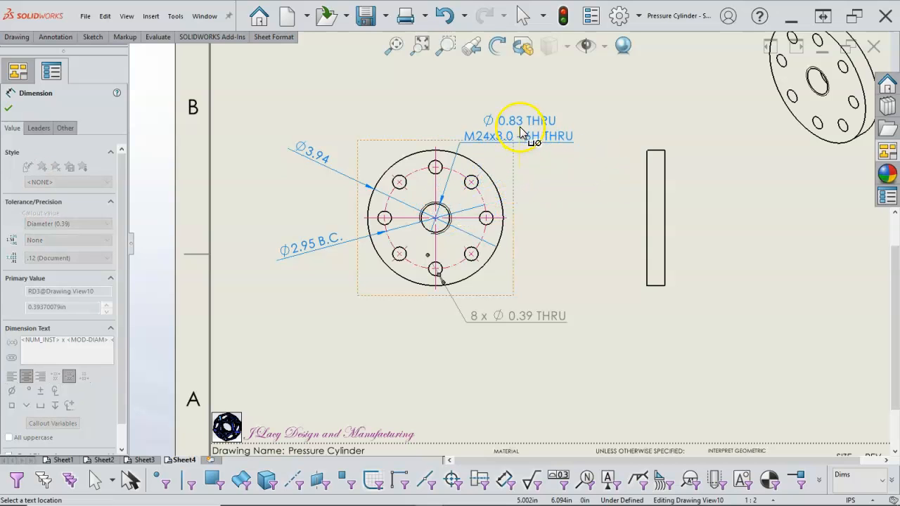
{"action": "left_click", "coordinate": [524, 124]}
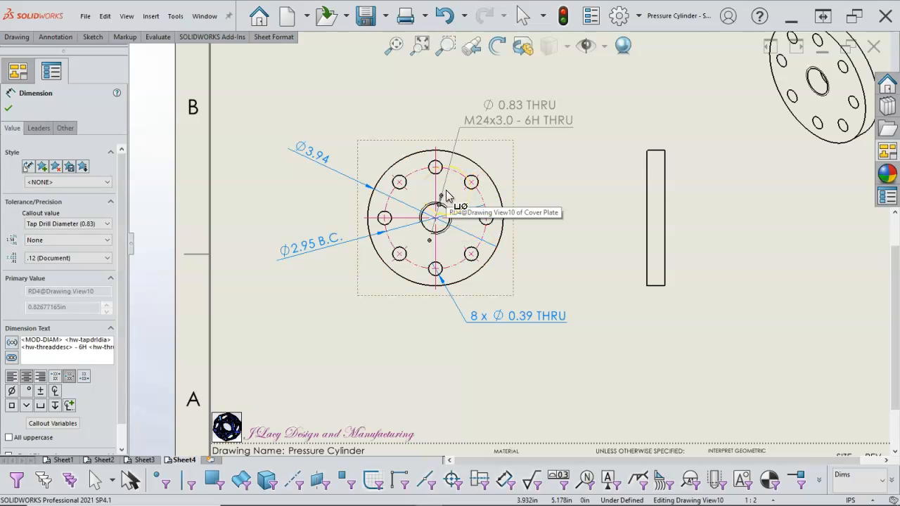
{"action": "left_click", "coordinate": [480, 198]}
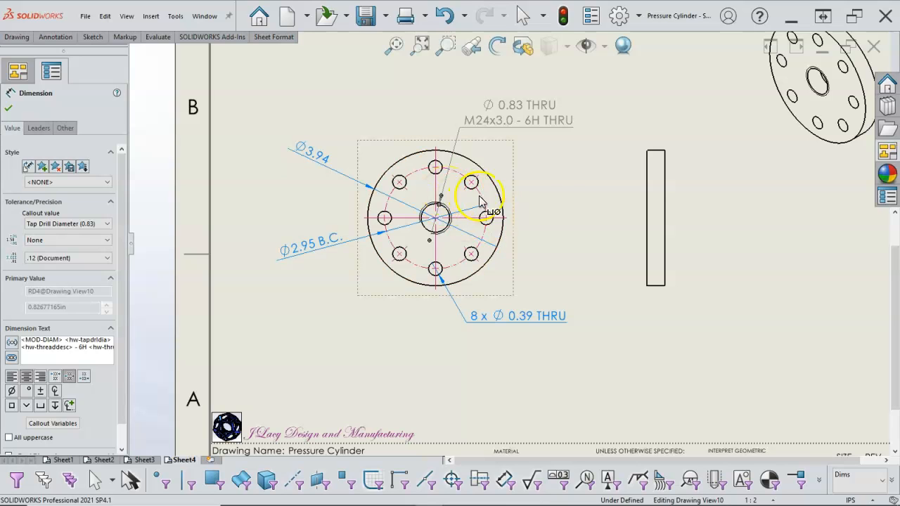
{"action": "left_click", "coordinate": [547, 181]}
{"action": "left_click", "coordinate": [623, 286]}
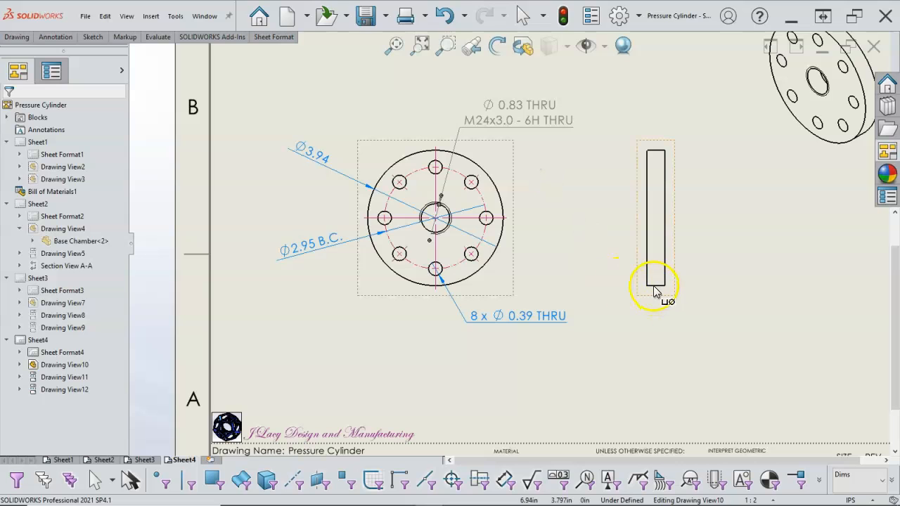
{"action": "left_click", "coordinate": [657, 286]}
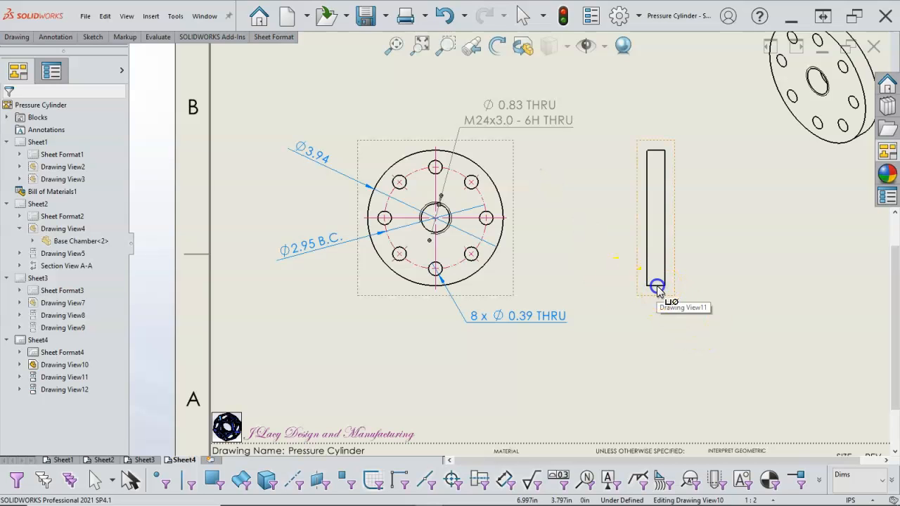
{"action": "right_click", "coordinate": [680, 312]}
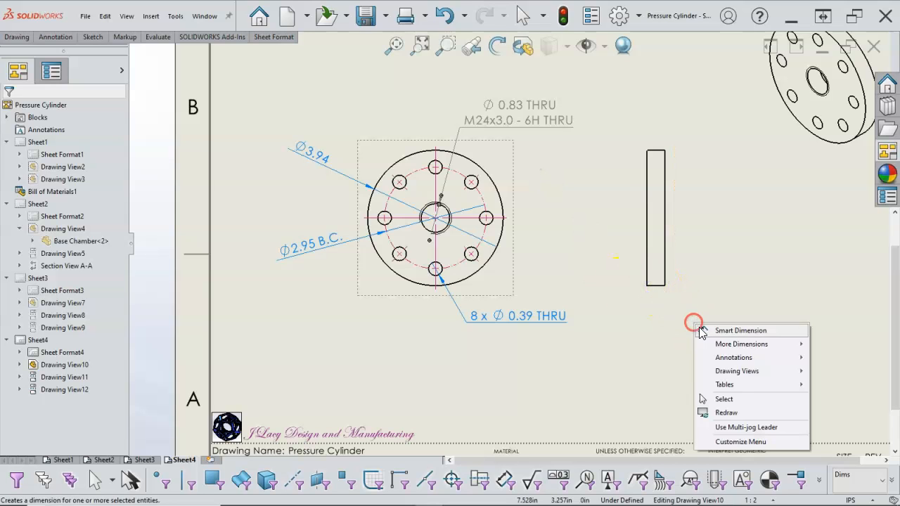
{"action": "left_click", "coordinate": [738, 331]}
{"action": "left_click", "coordinate": [656, 286]}
{"action": "scroll", "coordinate": [660, 301], "scroll_direction": "down", "scroll_amount": 2}
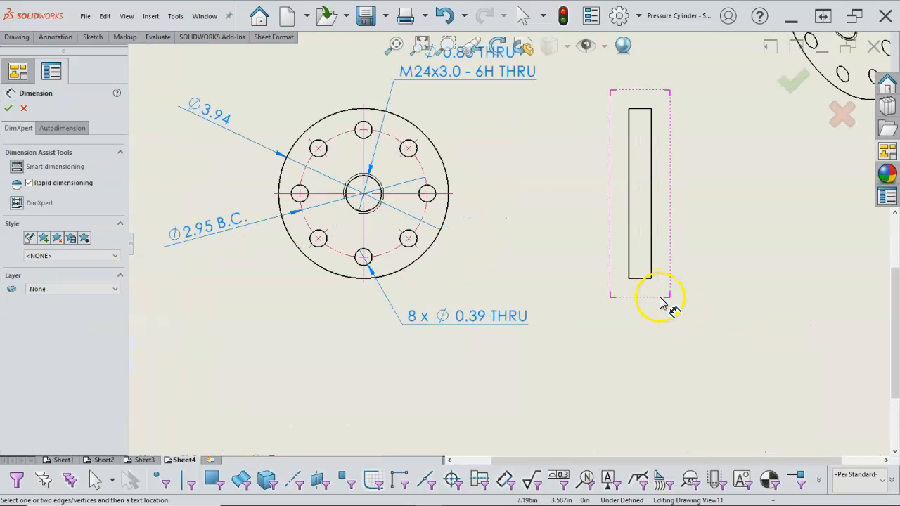
{"action": "left_click", "coordinate": [642, 279]}
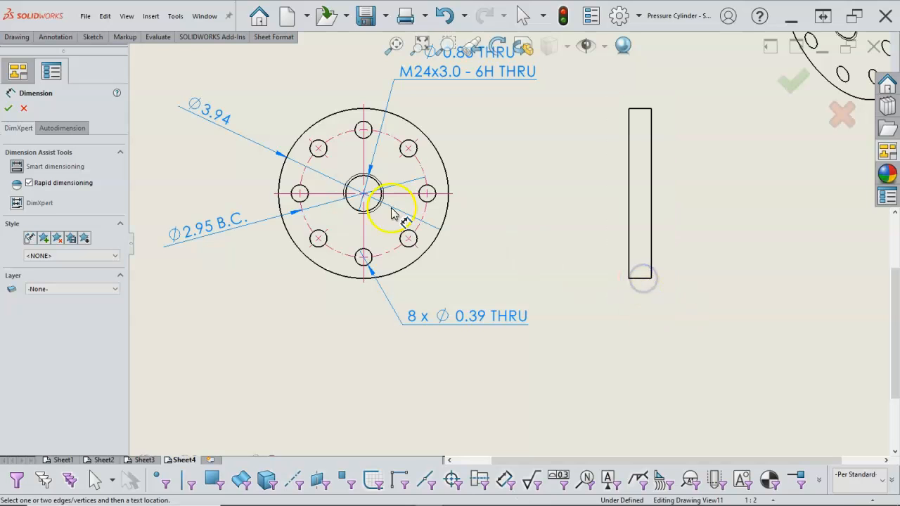
{"action": "left_click", "coordinate": [9, 108]}
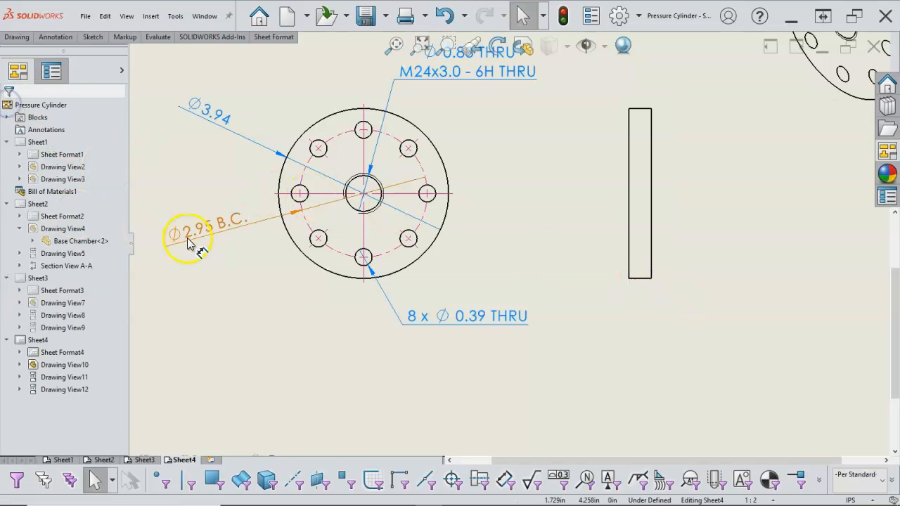
- Dimension the Cover Plate's thickness at the bottom edge of its side view, placing the text below and to the right
{"action": "right_click", "coordinate": [624, 341]}
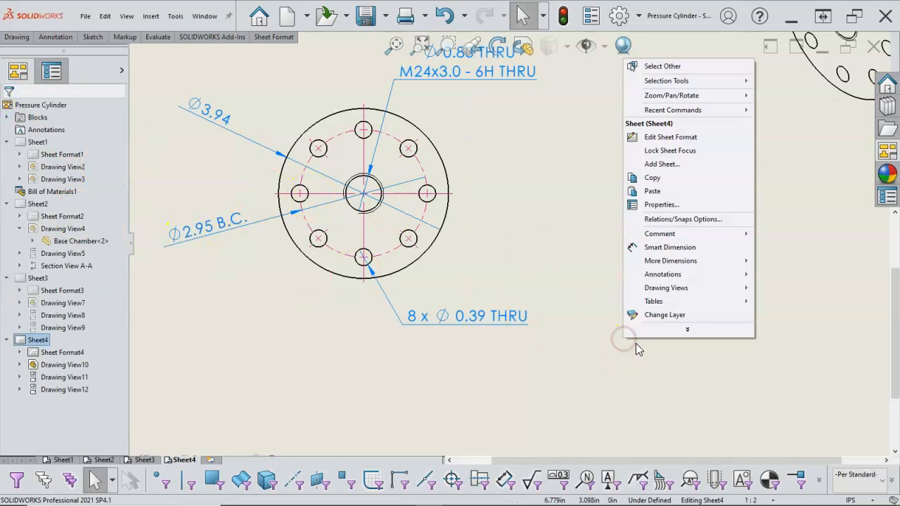
{"action": "left_click", "coordinate": [668, 249]}
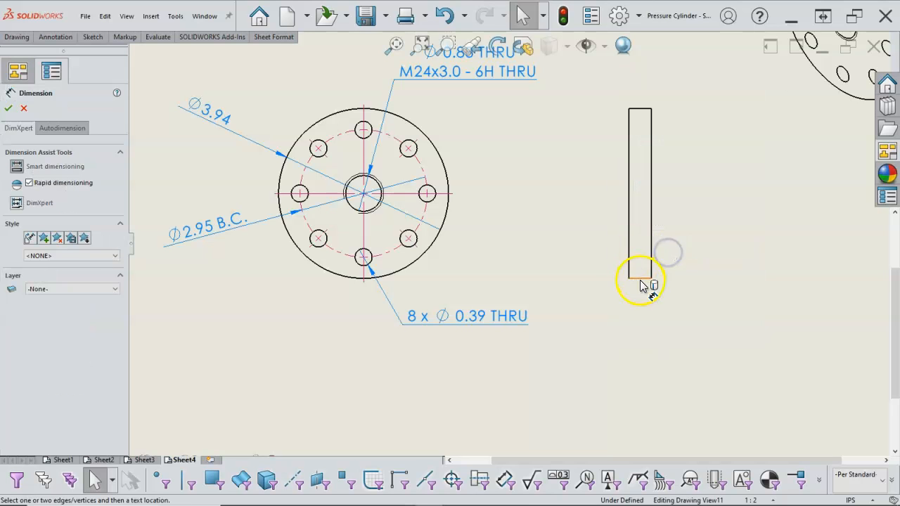
{"action": "left_click", "coordinate": [640, 281]}
{"action": "left_click", "coordinate": [703, 323]}
{"action": "right_click", "coordinate": [752, 381]}
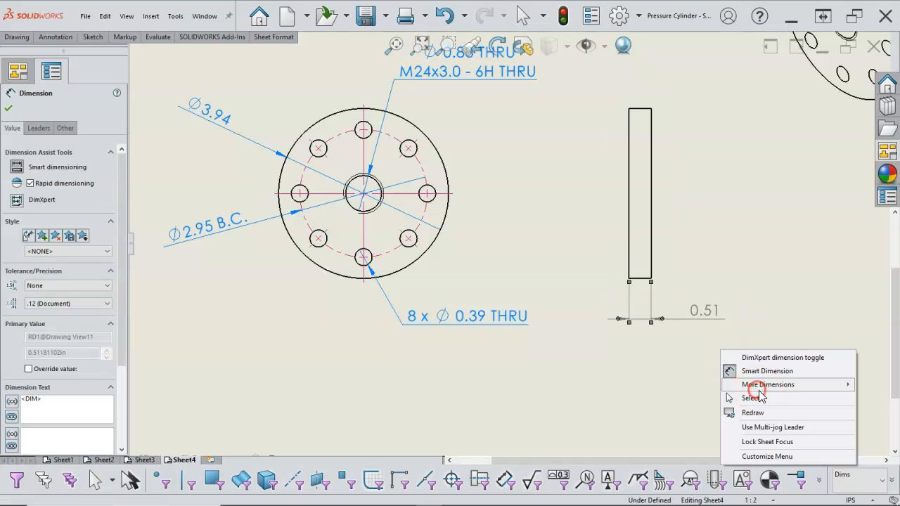
- Finish dimensioning the Cover Plate and fit the whole sheet in view
{"action": "left_click", "coordinate": [751, 397]}
{"action": "key", "text": "f"}
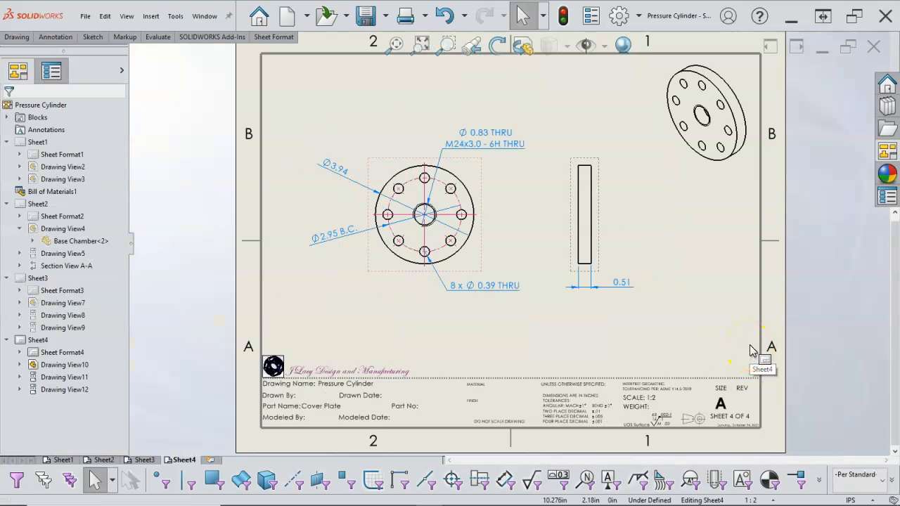
{"action": "left_click", "coordinate": [647, 336]}
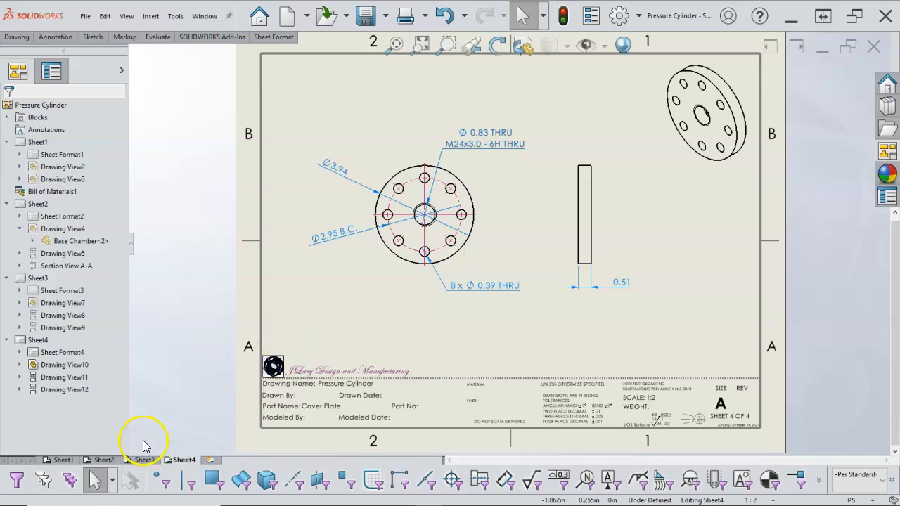
- On the Base Chamber sheet, set the precision of the B.C. bolt circle dimension to three decimals (.123)
{"action": "left_click", "coordinate": [105, 460]}
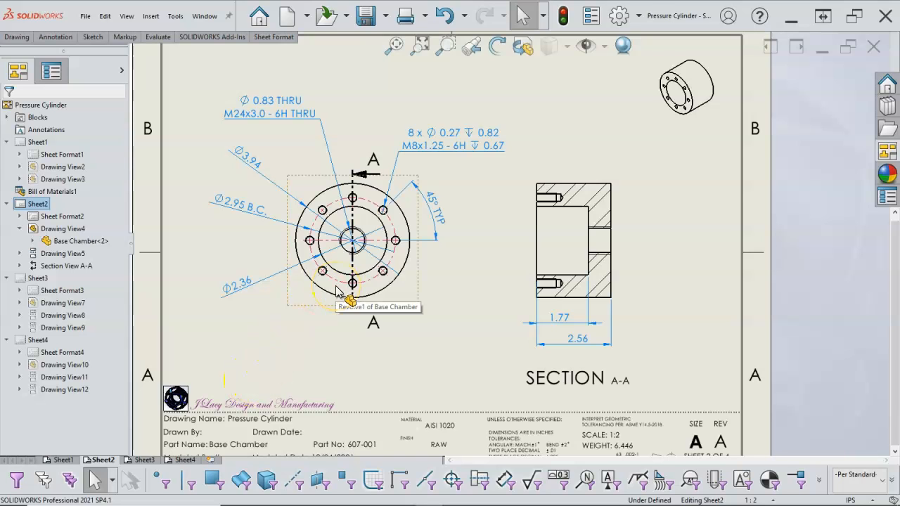
{"action": "left_click", "coordinate": [249, 213]}
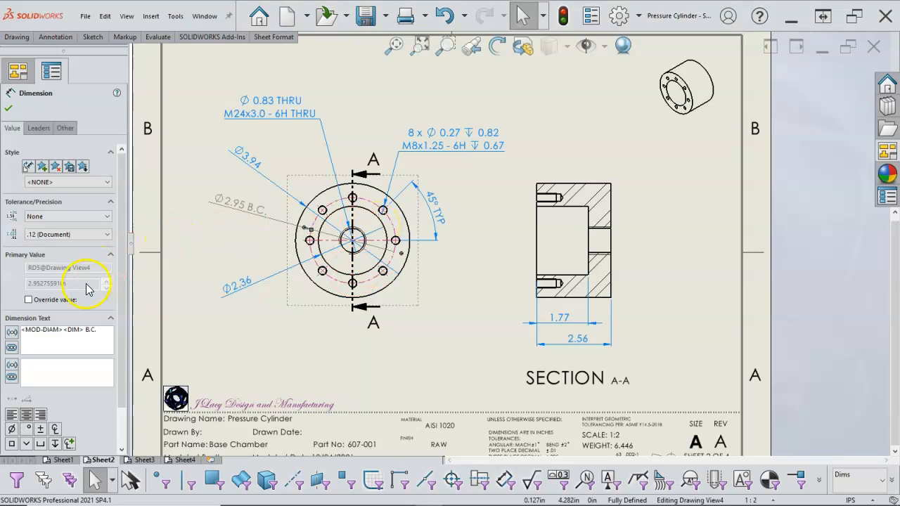
{"action": "left_click", "coordinate": [87, 237]}
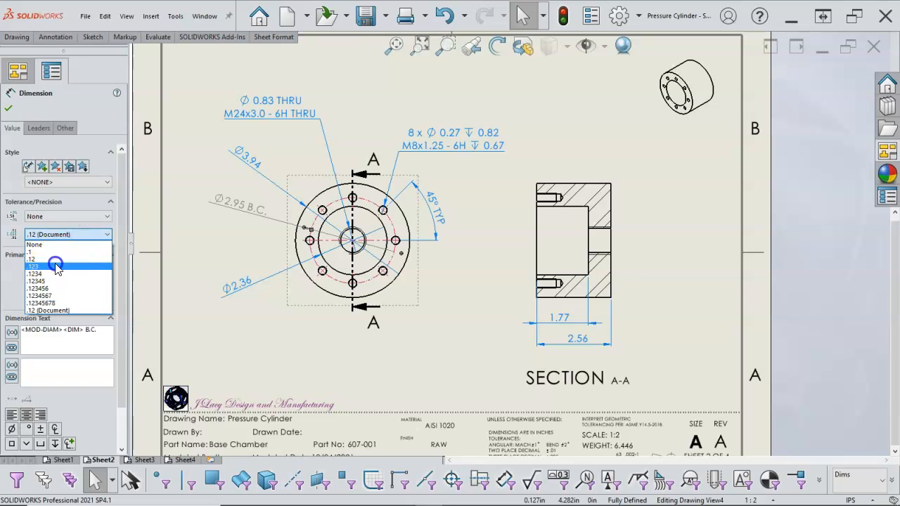
{"action": "left_click", "coordinate": [56, 260]}
{"action": "left_click", "coordinate": [25, 146]}
{"action": "left_click", "coordinate": [8, 109]}
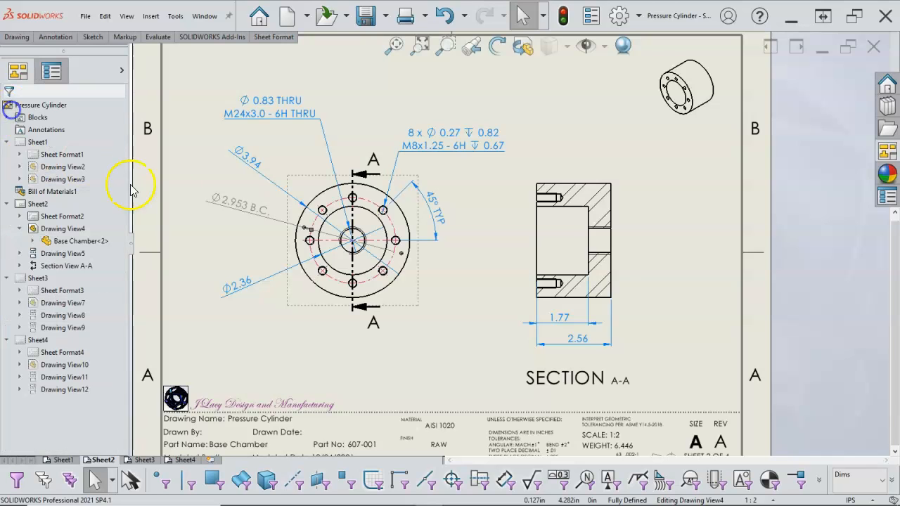
- Set the precision of the Base Chamber's inner bore diameter dimension to three decimals (.123)
{"action": "left_click", "coordinate": [243, 281]}
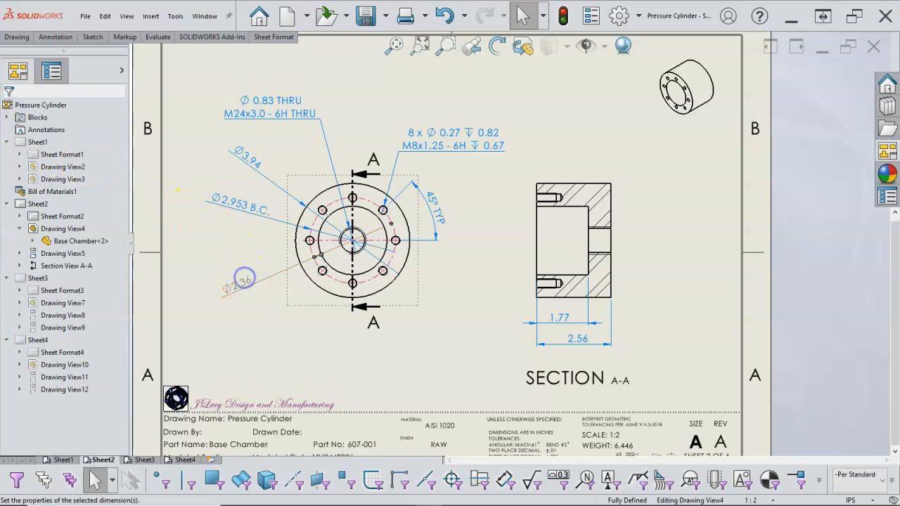
{"action": "left_click", "coordinate": [62, 234]}
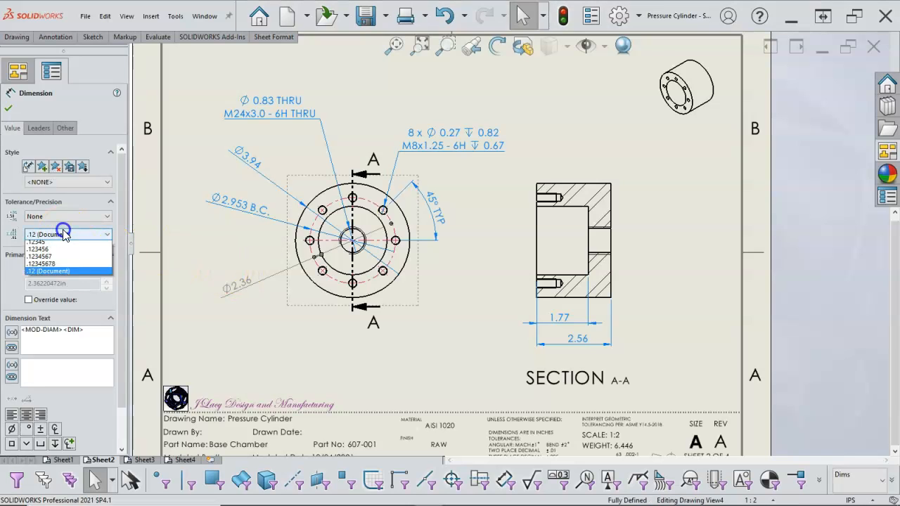
{"action": "left_click", "coordinate": [50, 267]}
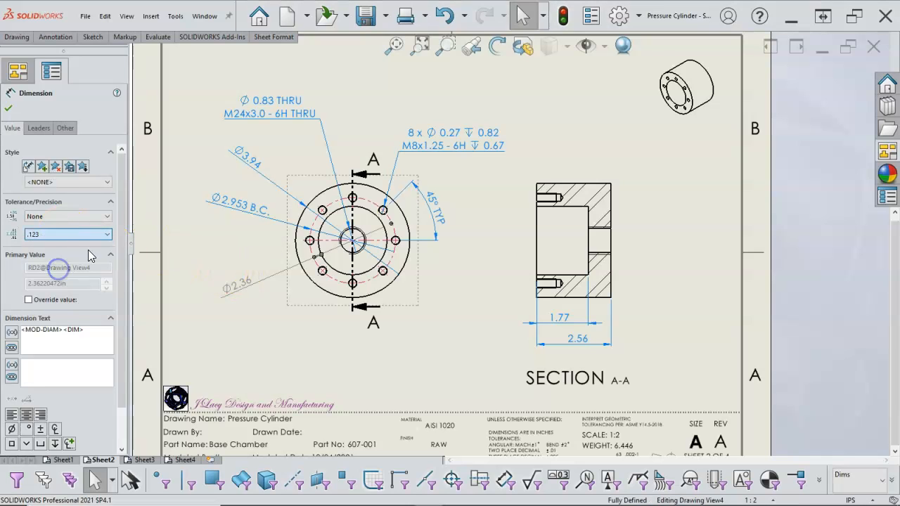
{"action": "left_click", "coordinate": [10, 109]}
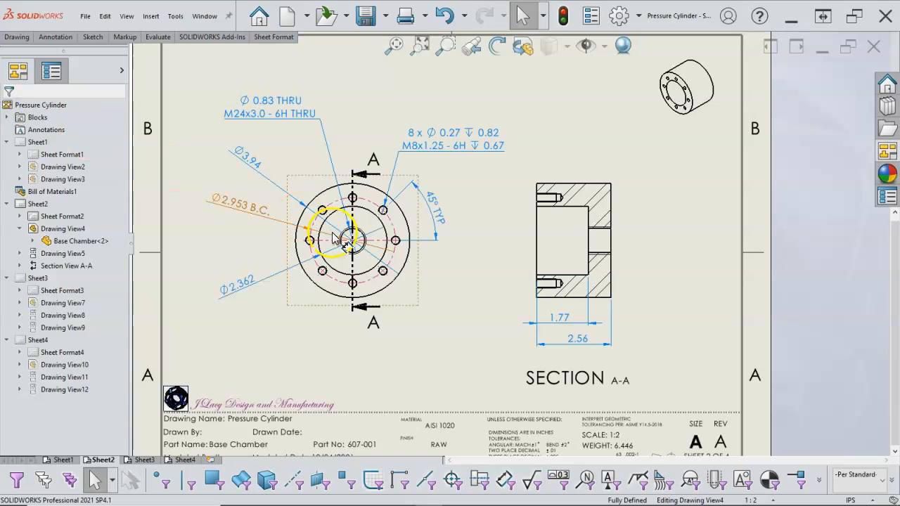
{"action": "left_click", "coordinate": [539, 218]}
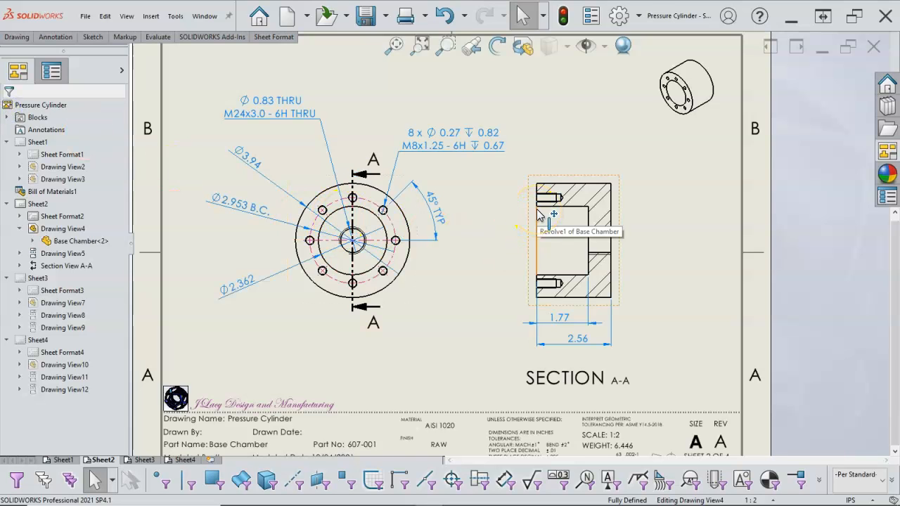
{"action": "left_click", "coordinate": [508, 238]}
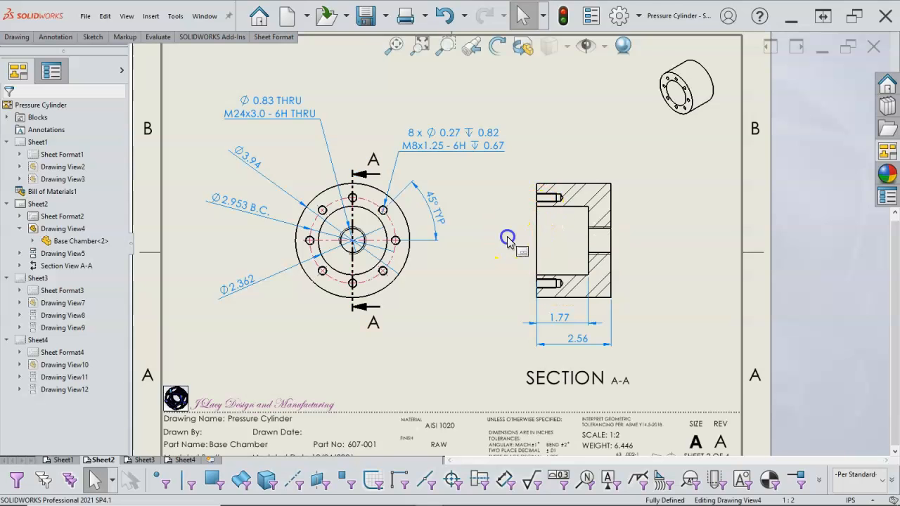
{"action": "left_click", "coordinate": [482, 297]}
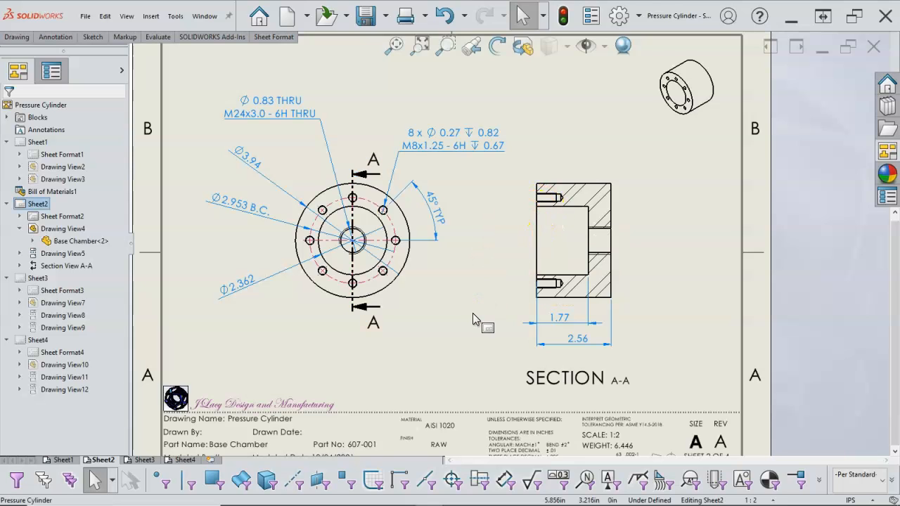
- On the Gasket sheet, move the inner diameter dimension's text slightly to the left, below the circular view
{"action": "left_click", "coordinate": [144, 460]}
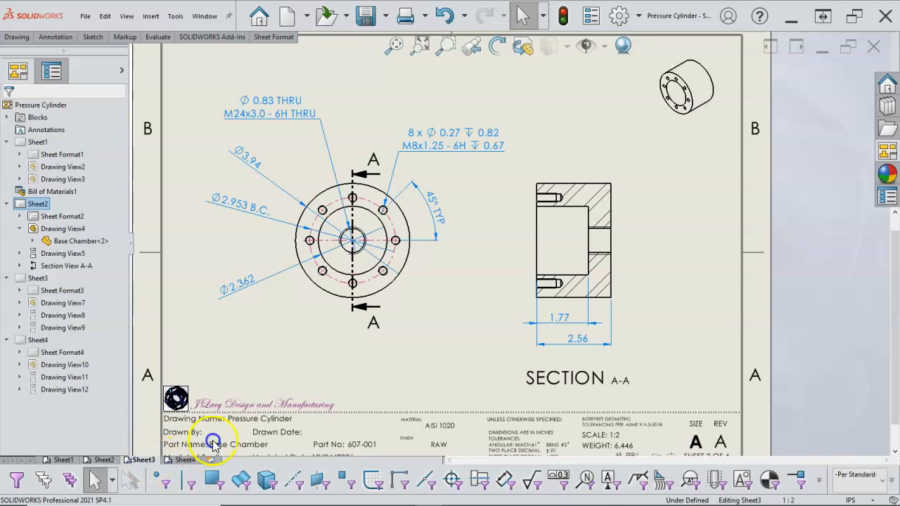
{"action": "left_click", "coordinate": [345, 276]}
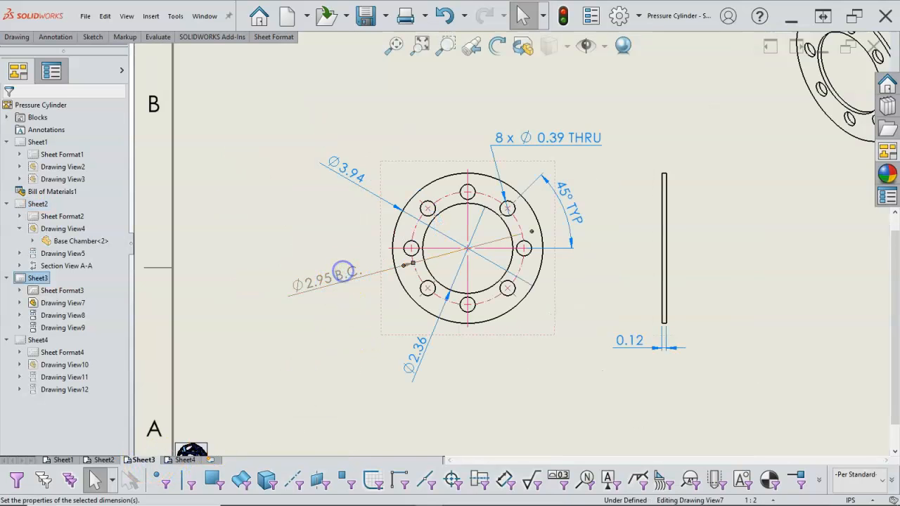
{"action": "mouse_move", "coordinate": [427, 360]}
{"action": "left_mouse_down"}
{"action": "mouse_move", "coordinate": [396, 360]}
{"action": "mouse_move", "coordinate": [412, 362]}
{"action": "left_mouse_up"}
- Set the precision of the Gasket's inner diameter dimension to three decimals (.123)
{"action": "left_click", "coordinate": [44, 234]}
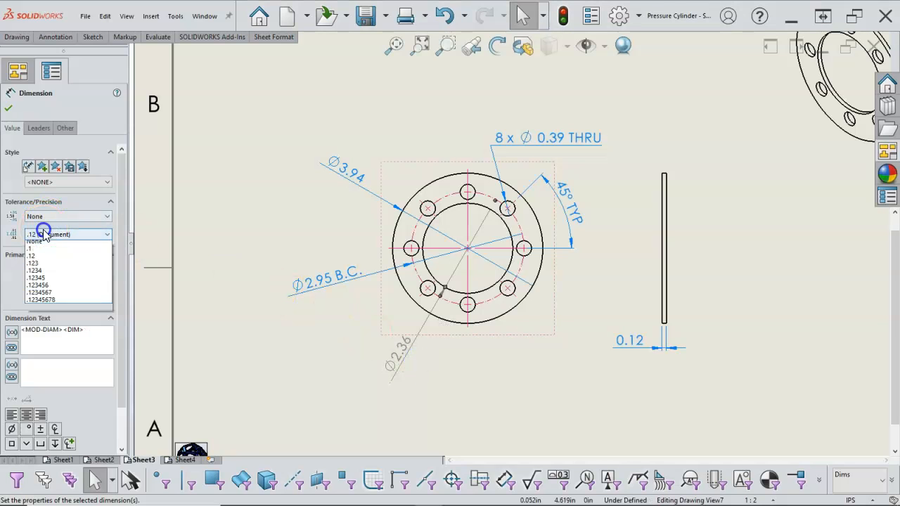
{"action": "left_click", "coordinate": [42, 263]}
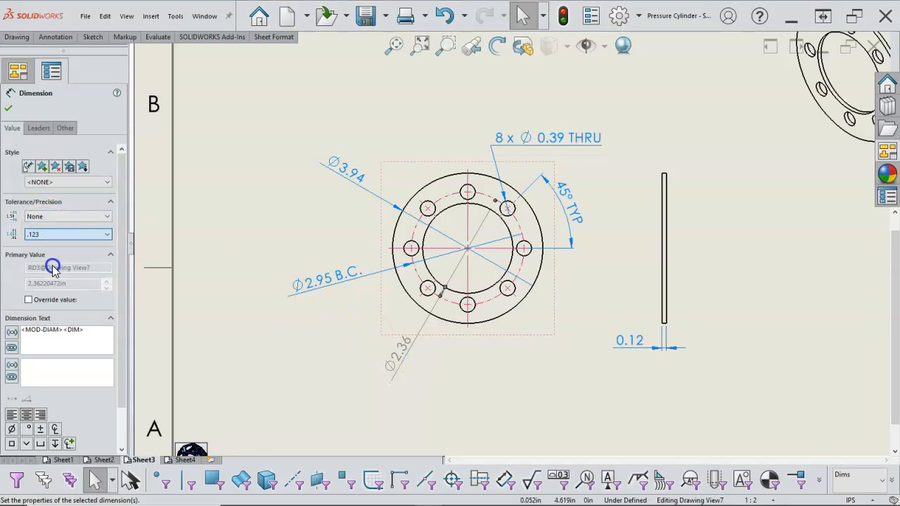
{"action": "left_click", "coordinate": [8, 109]}
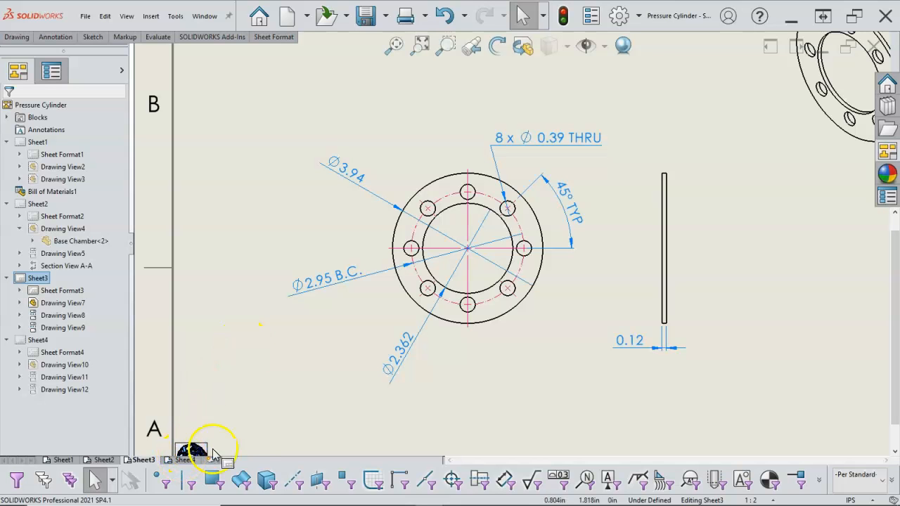
- Return the Gasket's inner diameter dimension to the document precision, .12 (Document)
{"action": "left_click", "coordinate": [395, 357]}
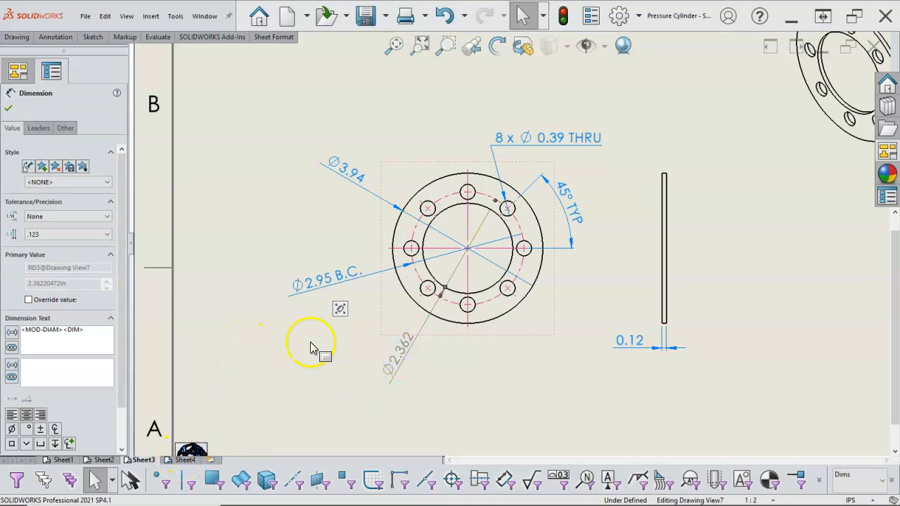
{"action": "left_click", "coordinate": [77, 239]}
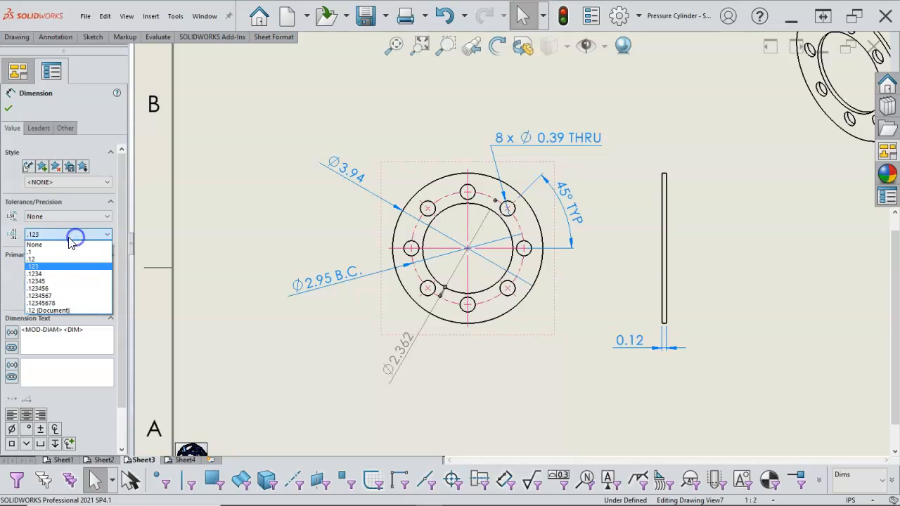
{"action": "left_click", "coordinate": [66, 311]}
{"action": "left_click", "coordinate": [29, 104]}
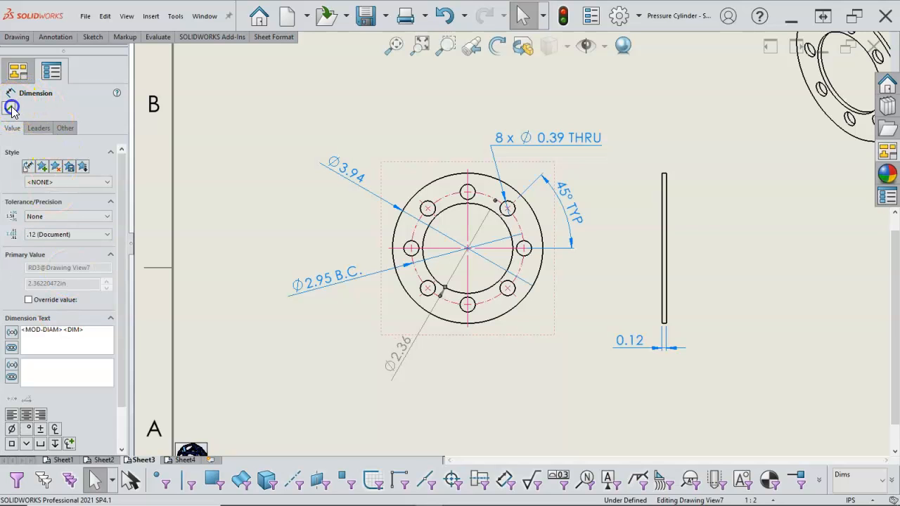
- On the Cover Plate sheet, set the precision of the B.C. bolt circle dimension to three decimals (.123)
{"action": "left_click", "coordinate": [186, 461]}
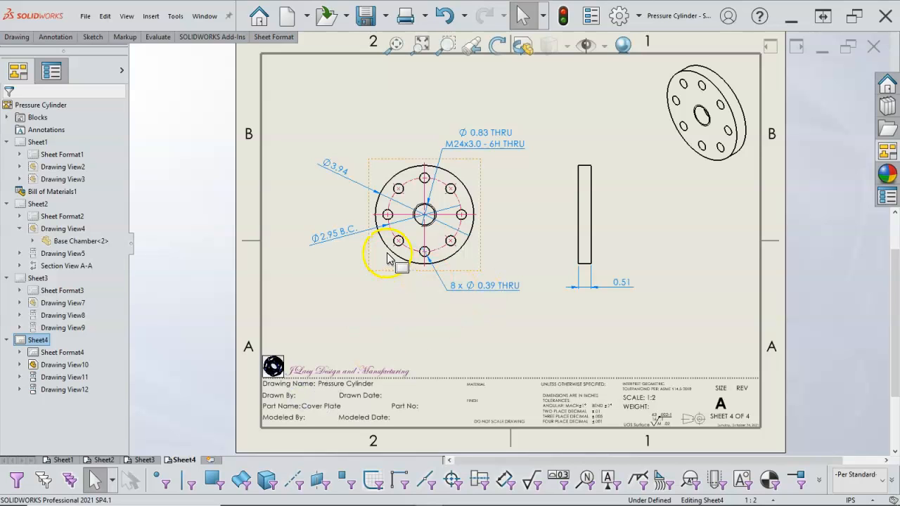
{"action": "left_click", "coordinate": [338, 238]}
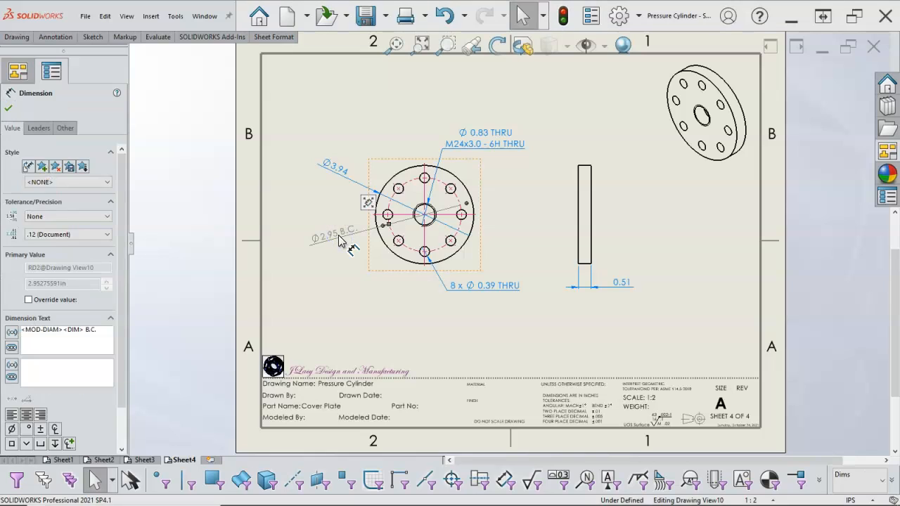
{"action": "left_click", "coordinate": [77, 234]}
{"action": "left_click", "coordinate": [60, 259]}
{"action": "left_click", "coordinate": [30, 129]}
{"action": "left_click", "coordinate": [10, 110]}
{"action": "left_click", "coordinate": [388, 305]}
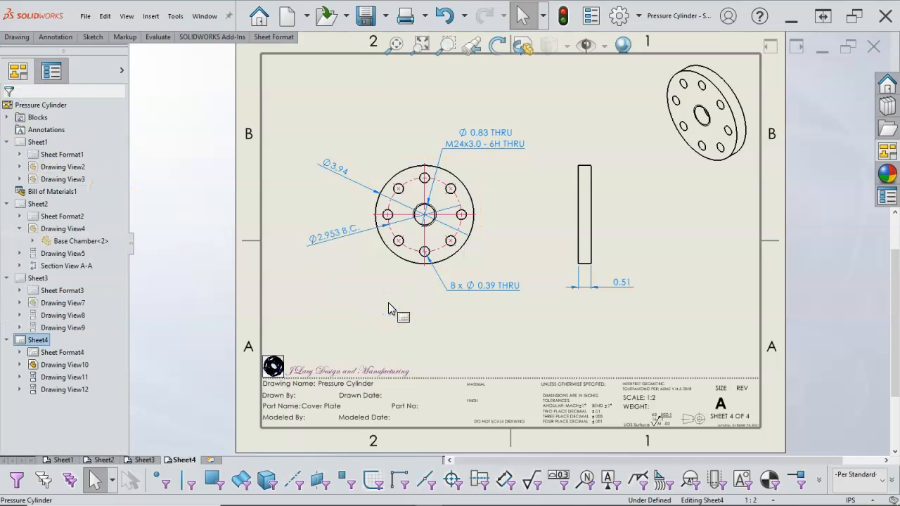
{"action": "left_click", "coordinate": [390, 293]}
{"action": "left_click", "coordinate": [388, 177]}
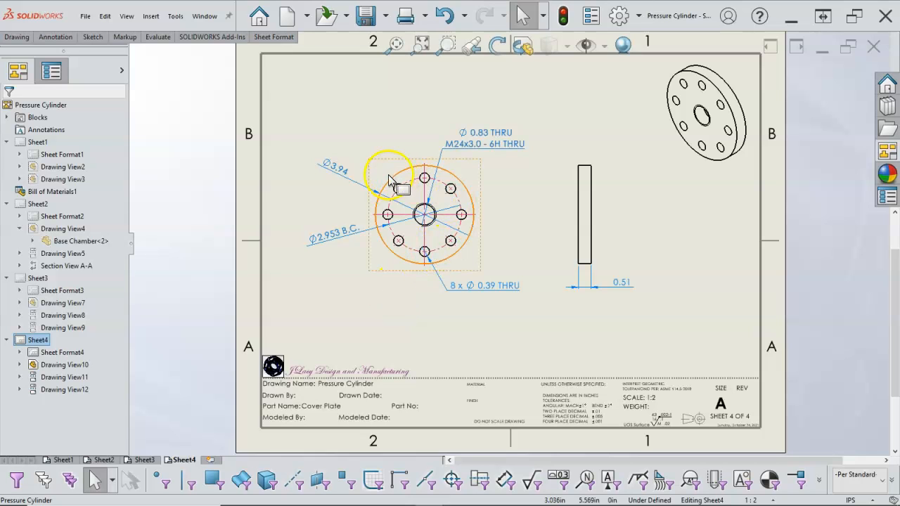